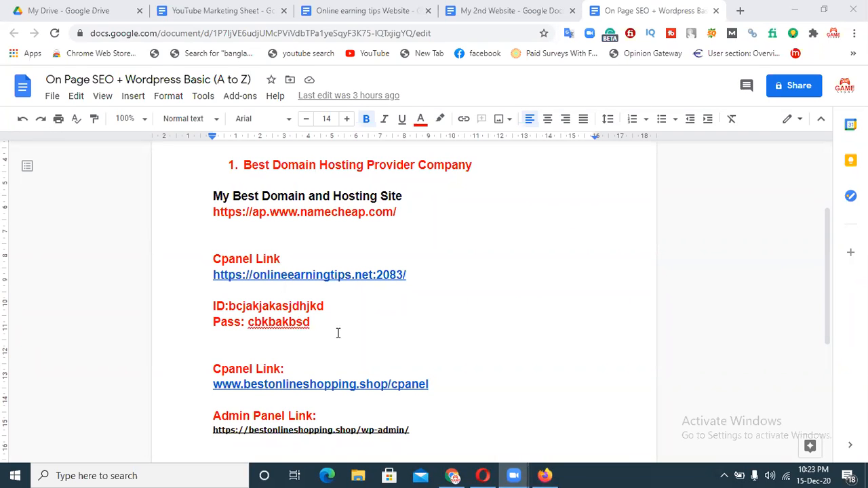
drag(830, 229, 827, 254)
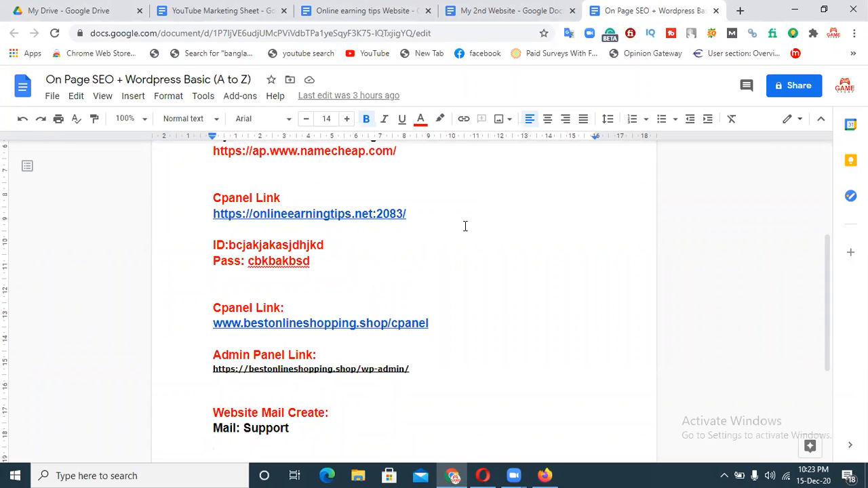
drag(388, 323, 231, 323)
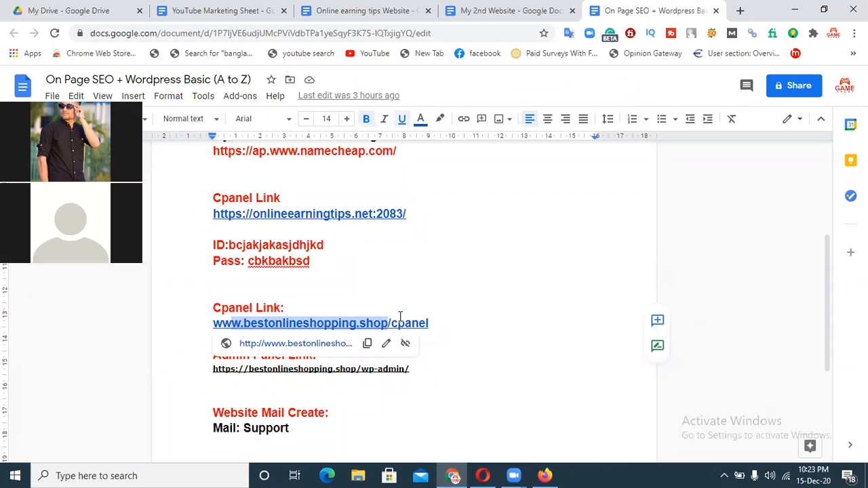
click(453, 316)
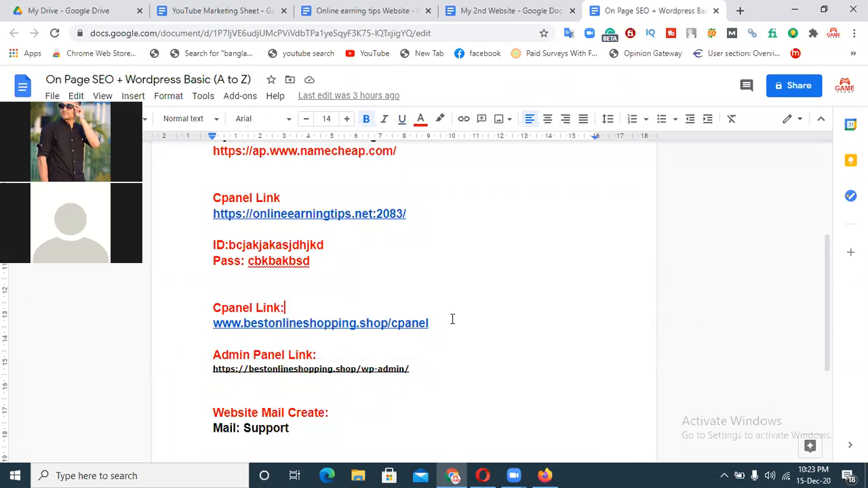
drag(389, 322, 215, 325)
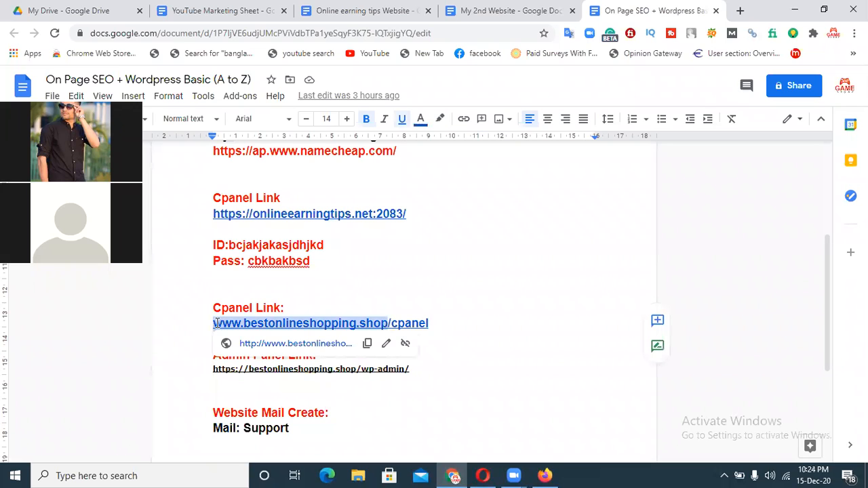
click(459, 322)
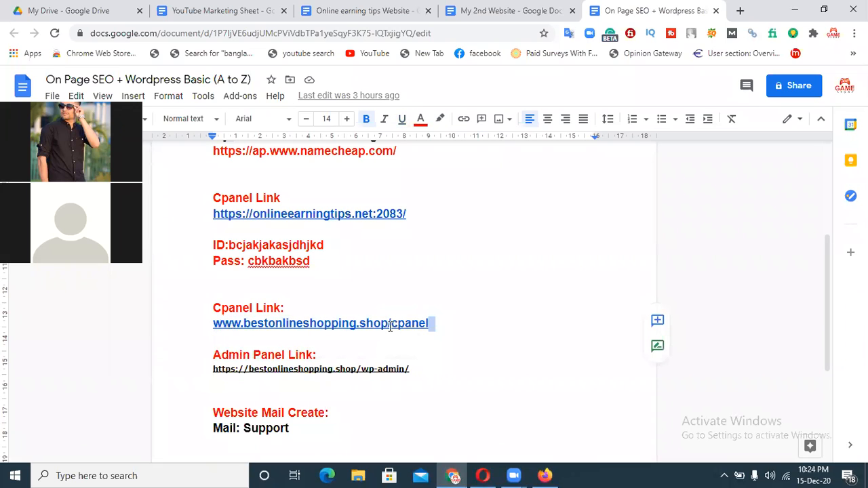
double_click(393, 324)
click(490, 323)
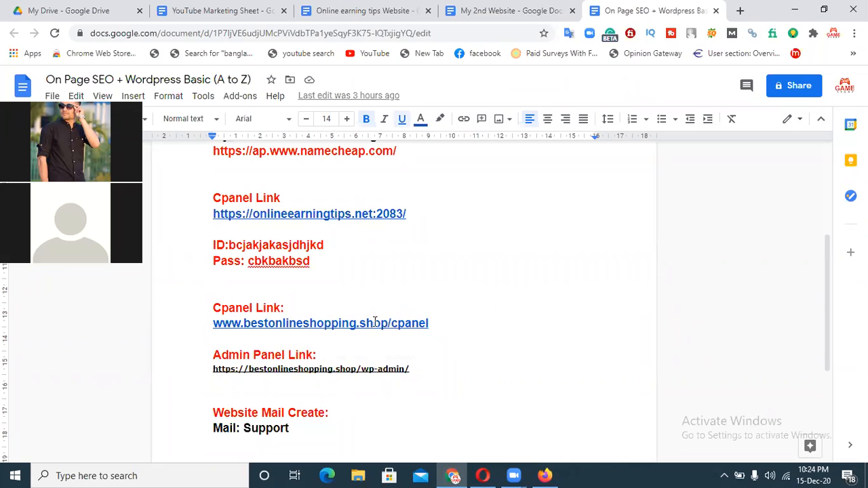
drag(390, 323, 214, 321)
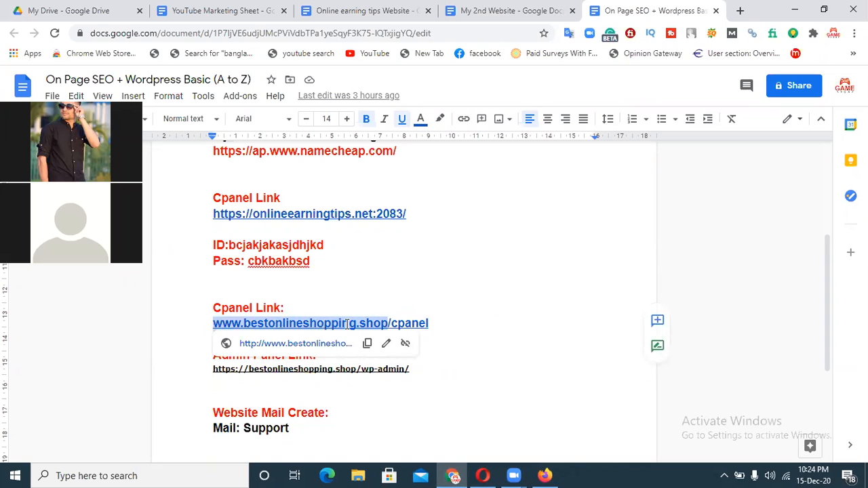
click(390, 323)
drag(390, 323, 412, 323)
click(433, 324)
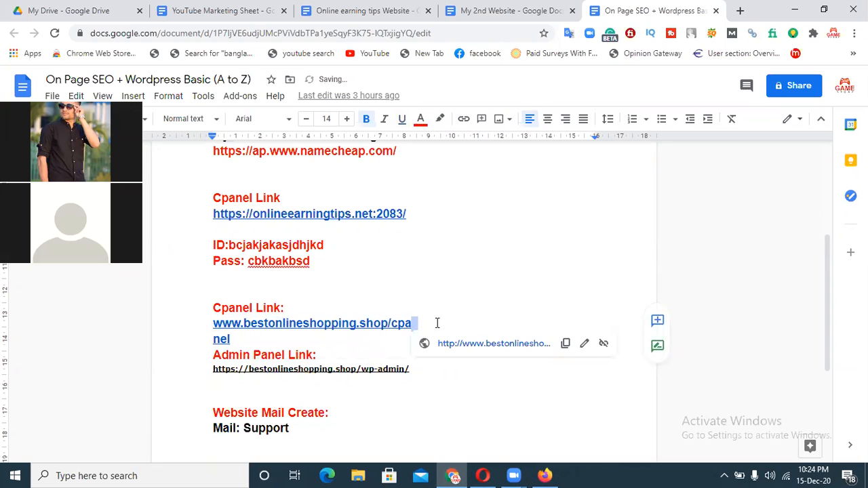
key(ctrl+a)
click(432, 325)
key(ctrl+z)
drag(436, 323, 213, 327)
key(ctrl+c)
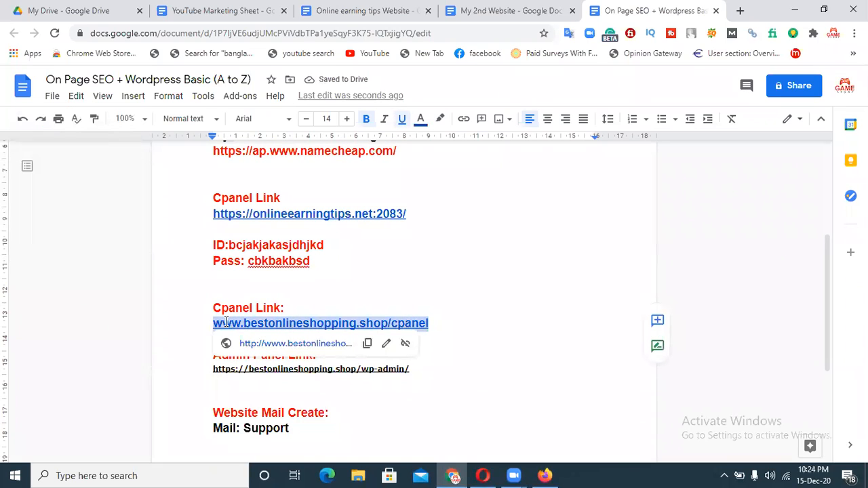
Load the copied cPanel link in a new tab and log in to the bestonlineshopping.shop account.
click(740, 12)
key(ctrl+v)
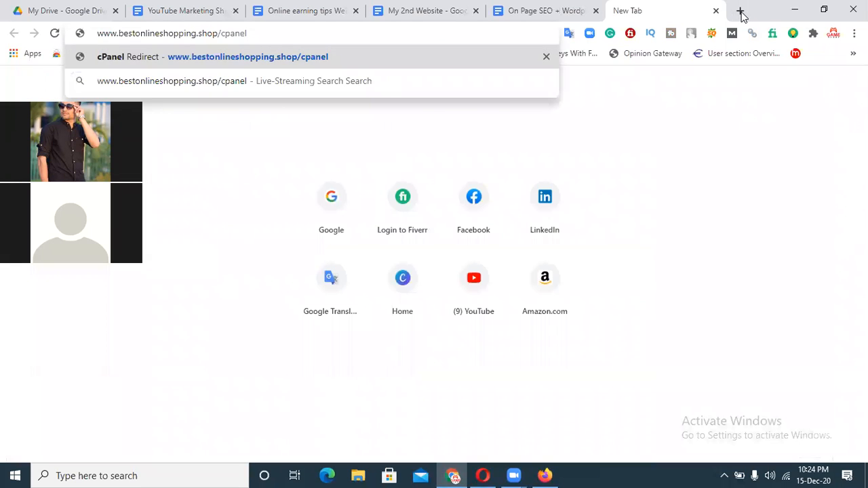
key(Return)
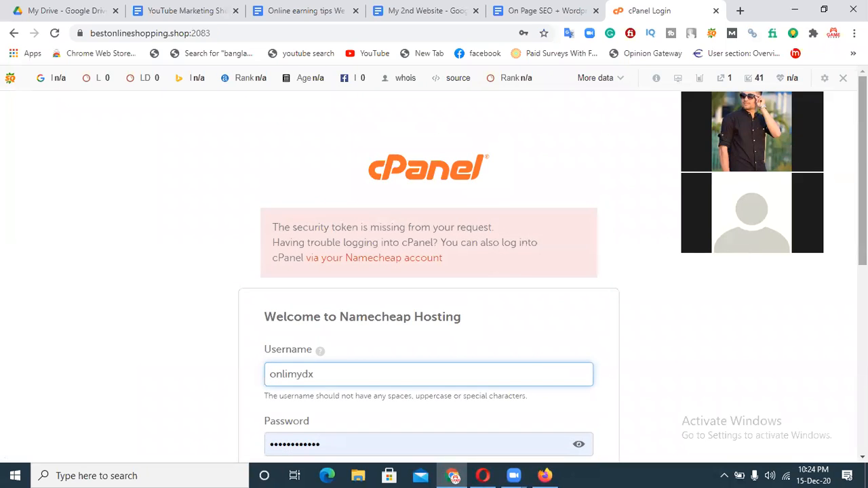
scroll(270, 262, down, 2)
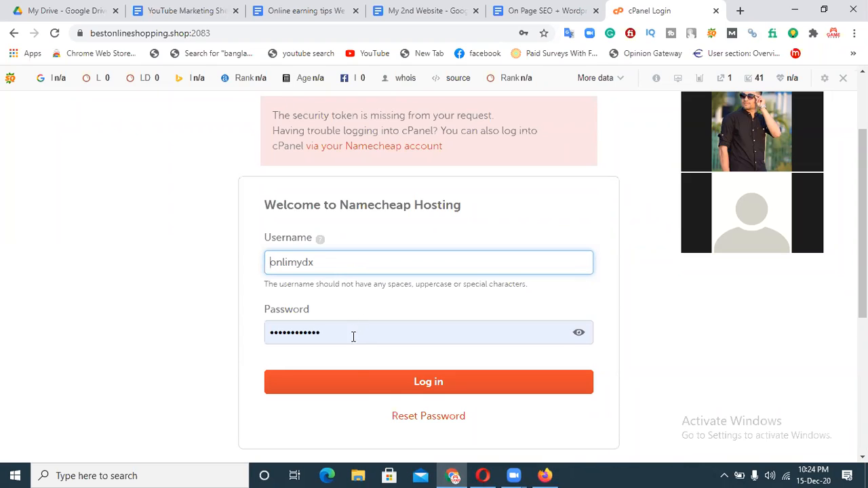
click(404, 386)
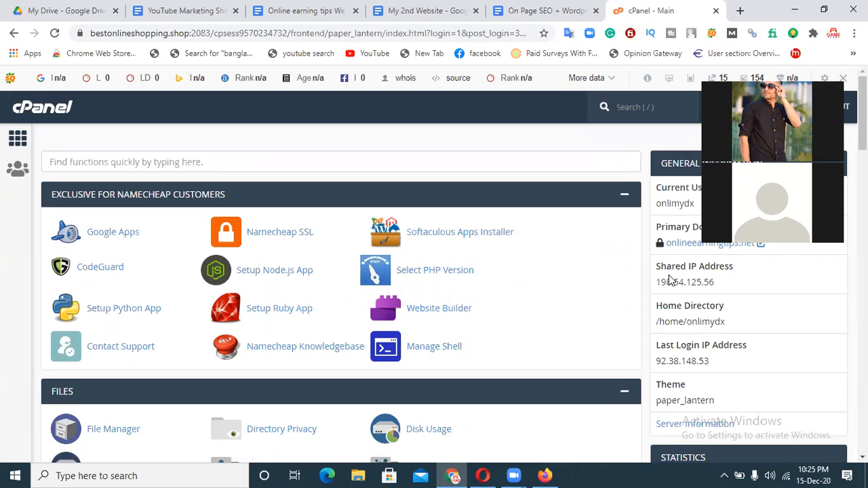
scroll(616, 107, down, 2)
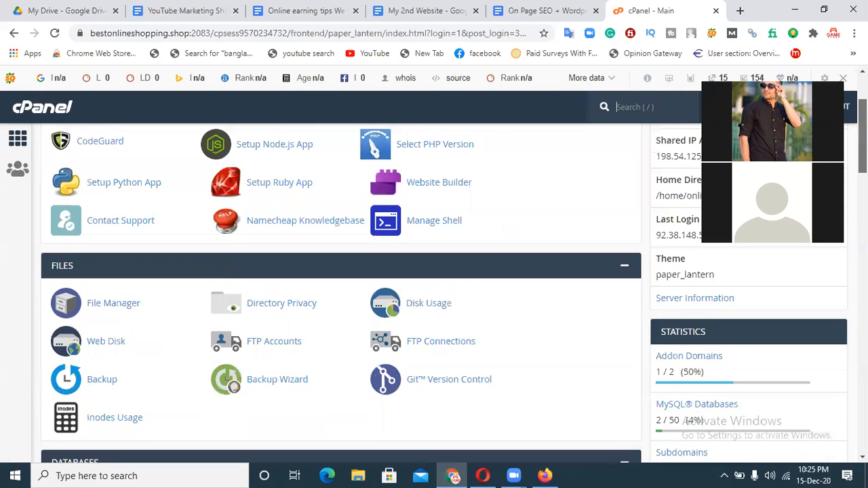
click(120, 297)
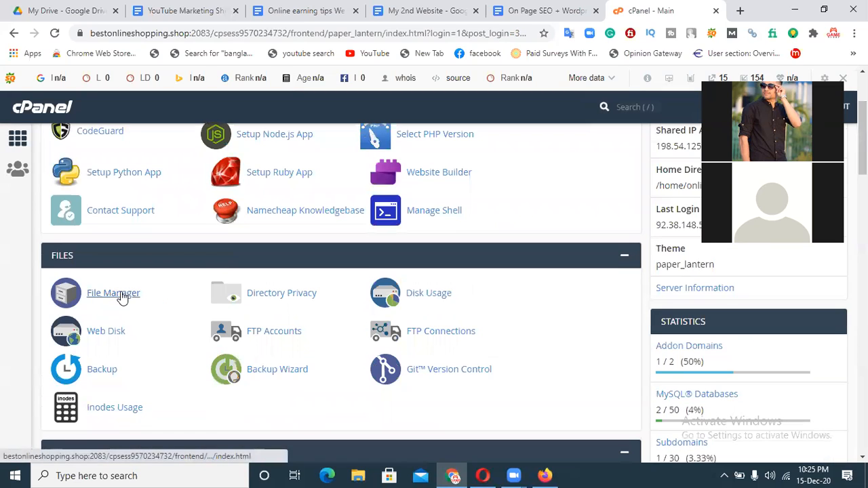
mouse_move(120, 296)
mouse_down()
mouse_move(168, 300)
mouse_move(114, 297)
mouse_up()
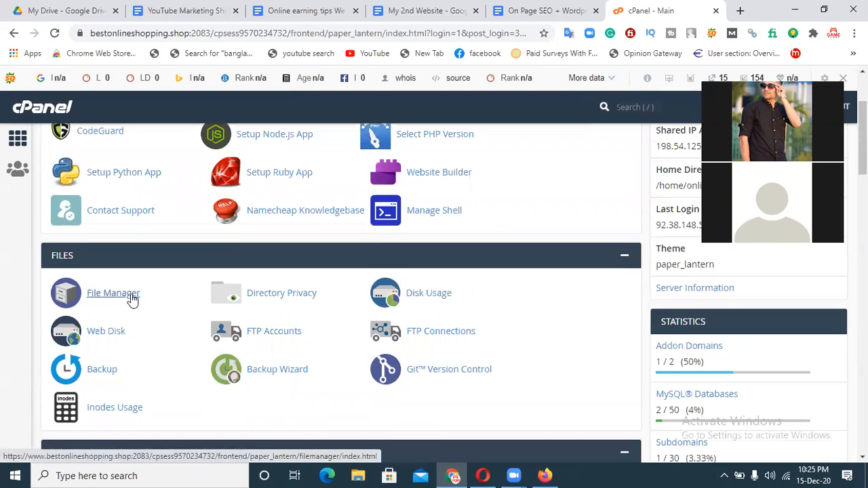
click(114, 296)
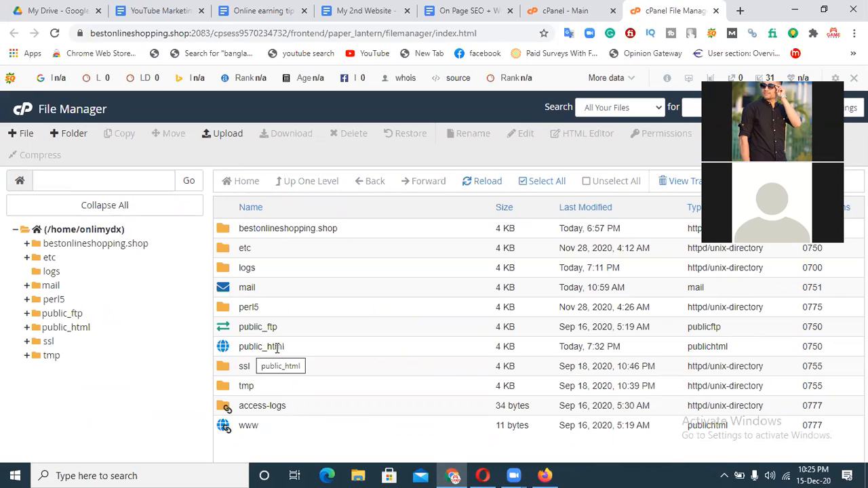
click(276, 347)
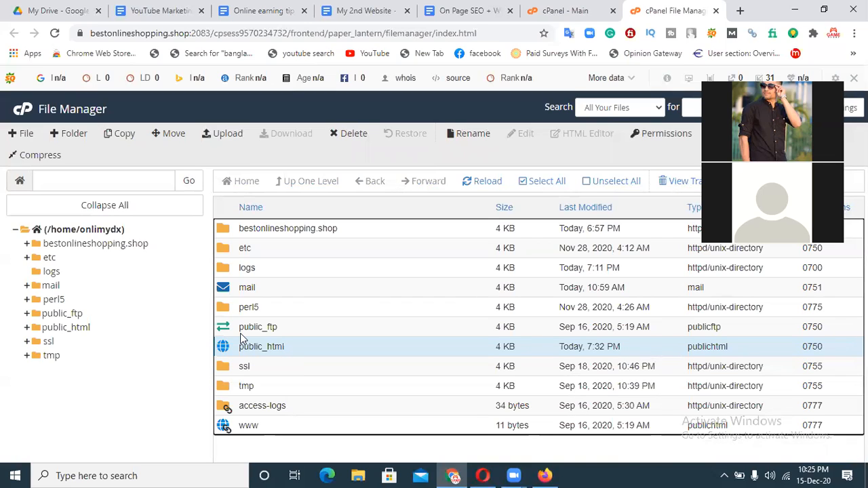
click(717, 11)
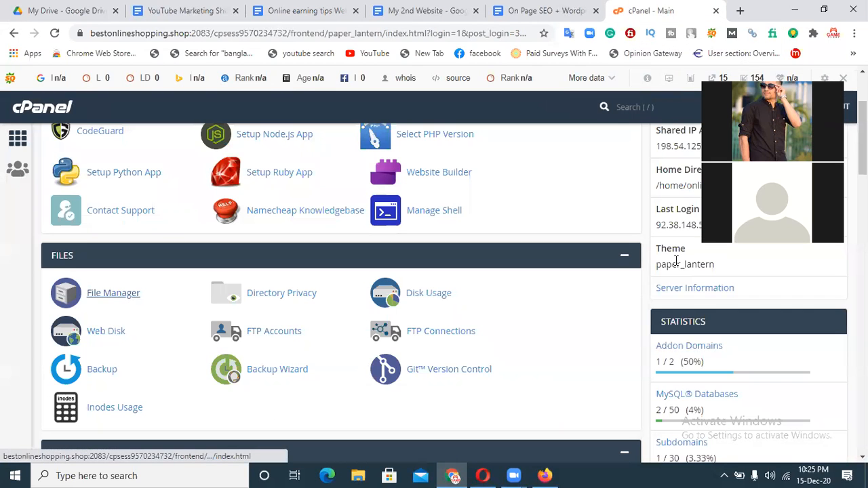
scroll(676, 261, up, 3)
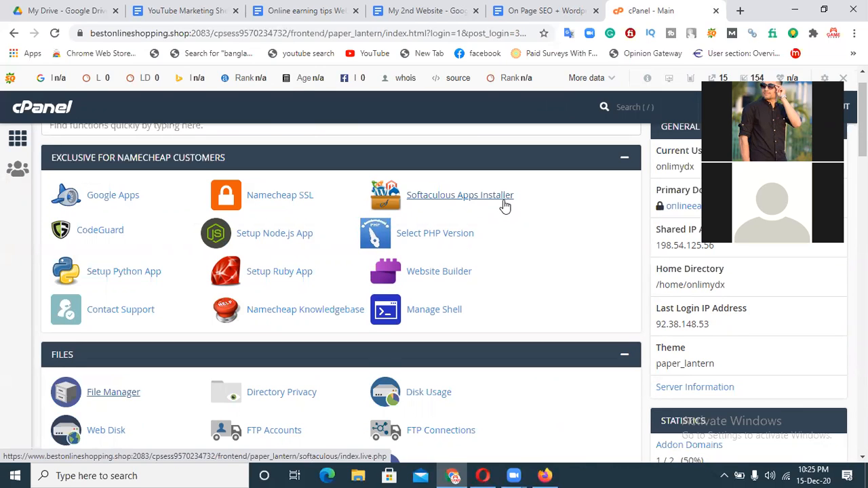
scroll(505, 206, down, 3)
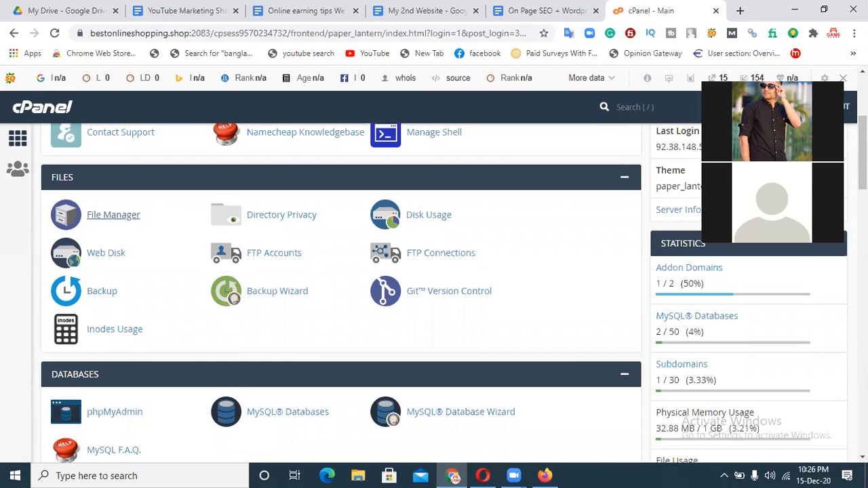
scroll(340, 292, down, 6)
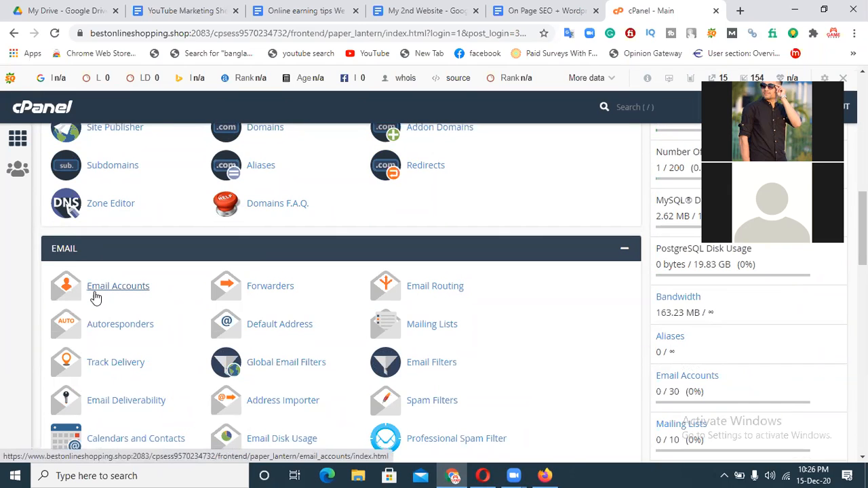
Open the cPanel Email Accounts list and its documentation page.
click(102, 292)
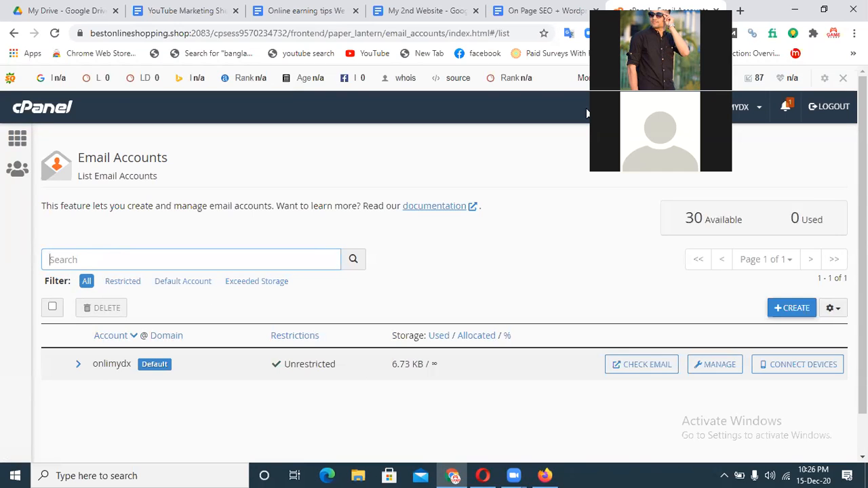
click(436, 207)
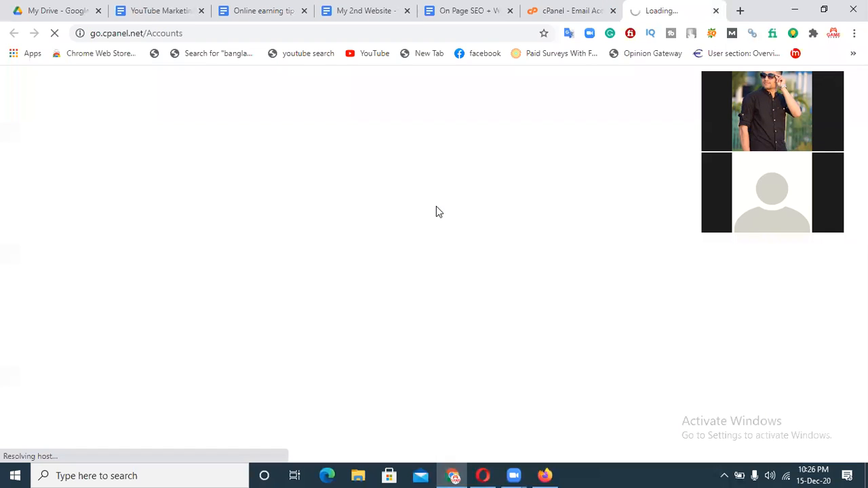
click(558, 14)
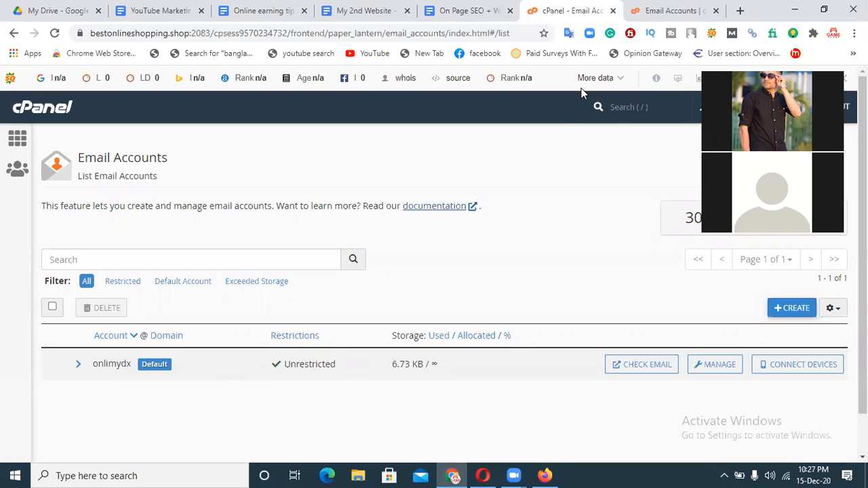
Read through the Email Accounts documentation, then close it to return to the accounts list.
click(663, 11)
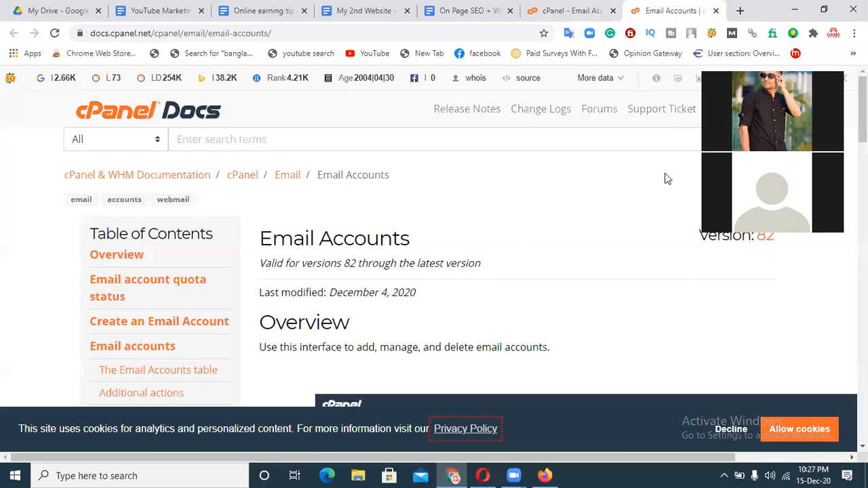
drag(732, 160, 681, 170)
scroll(434, 272, down, 6)
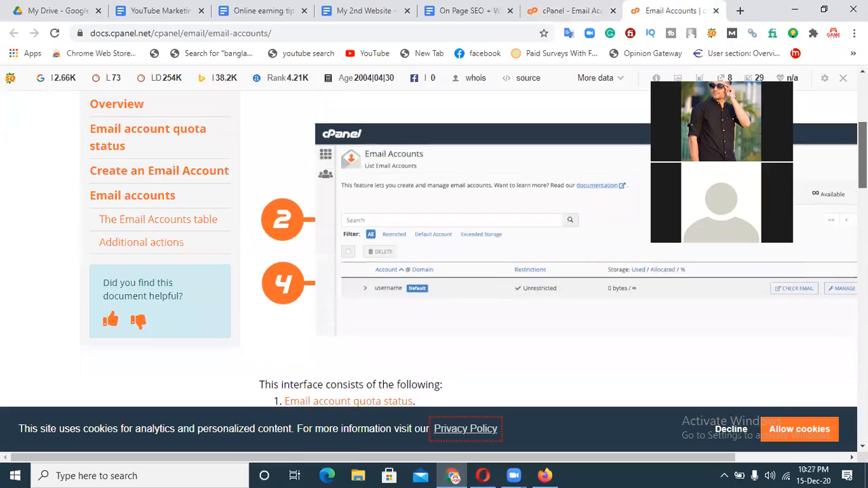
scroll(434, 272, down, 15)
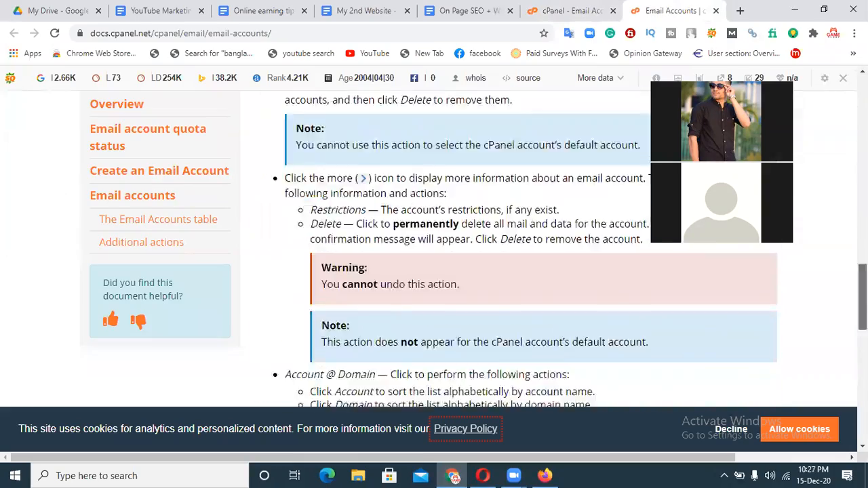
scroll(434, 271, up, 5)
scroll(435, 271, up, 8)
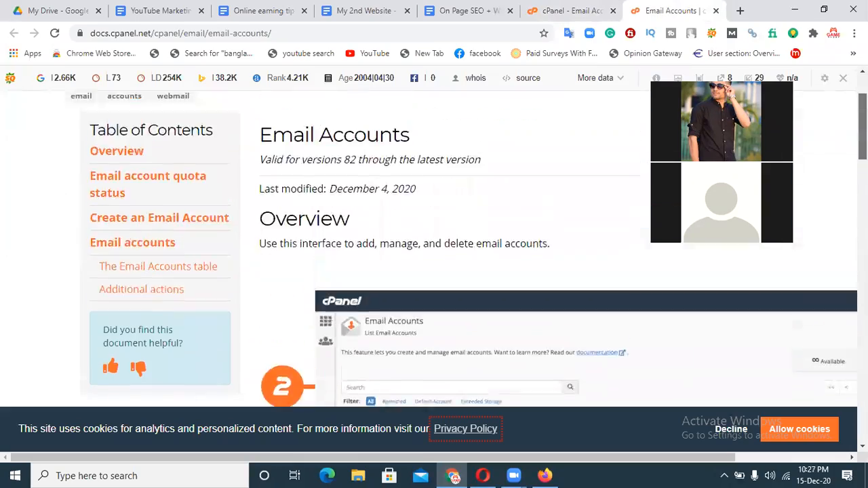
click(716, 11)
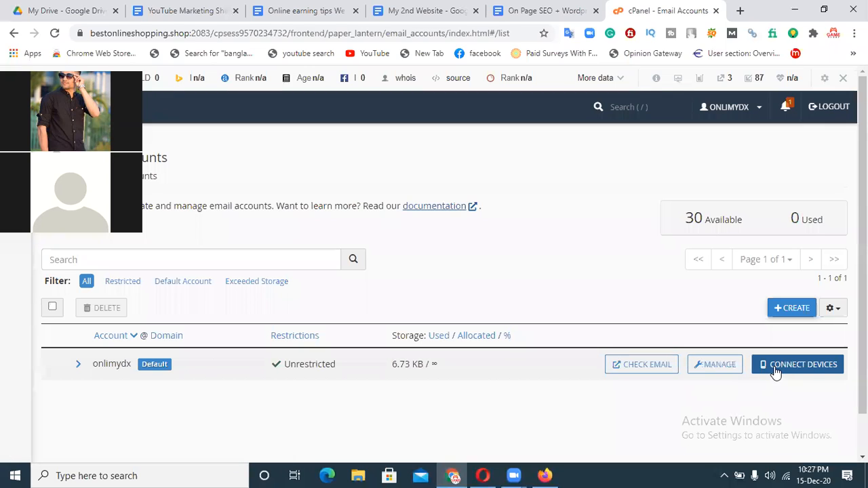
click(643, 370)
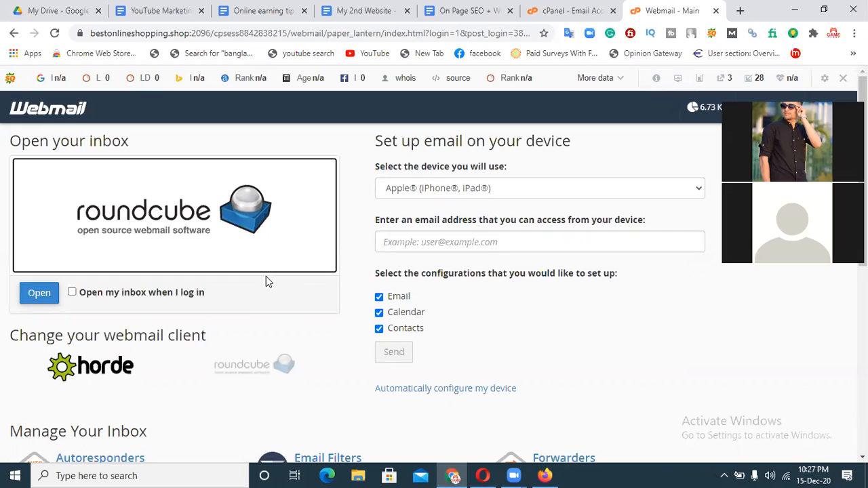
click(716, 10)
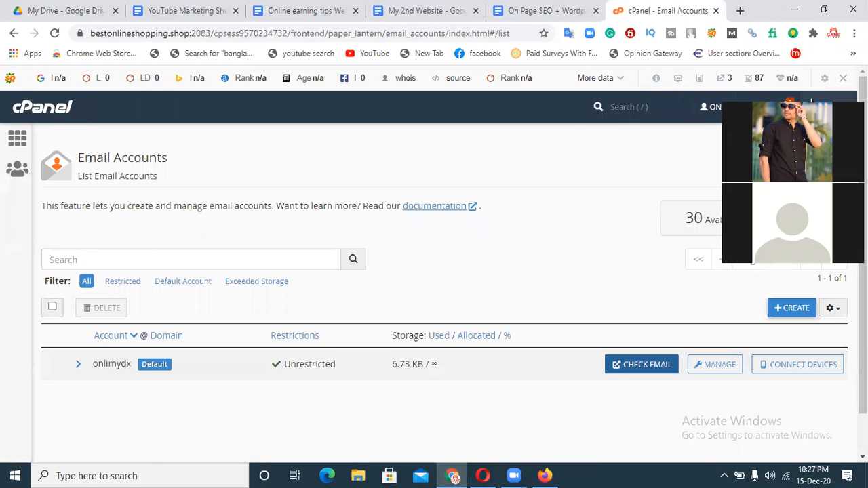
click(789, 309)
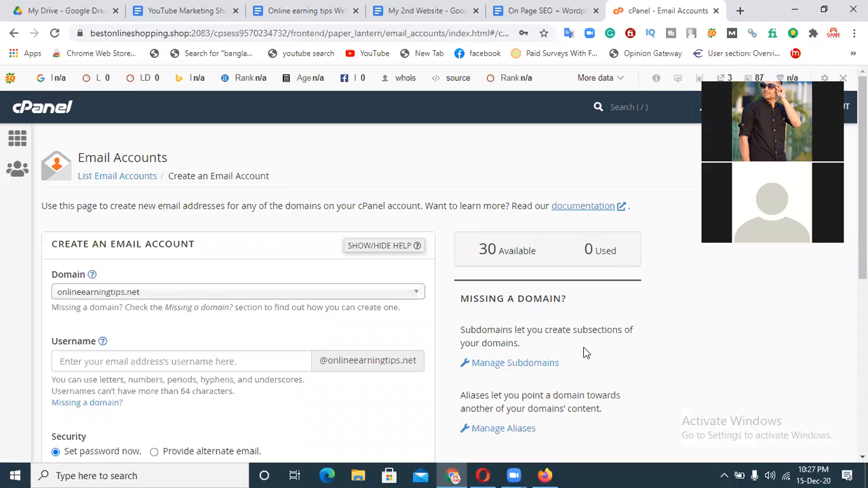
scroll(587, 353, down, 3)
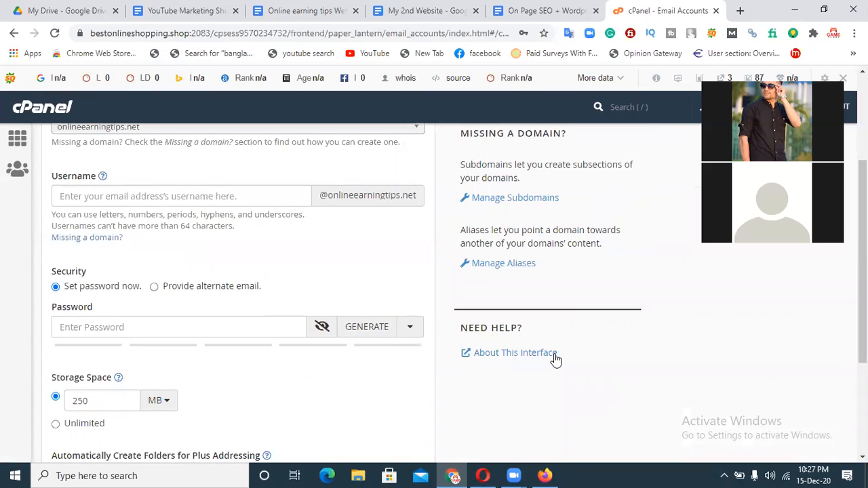
scroll(555, 360, up, 3)
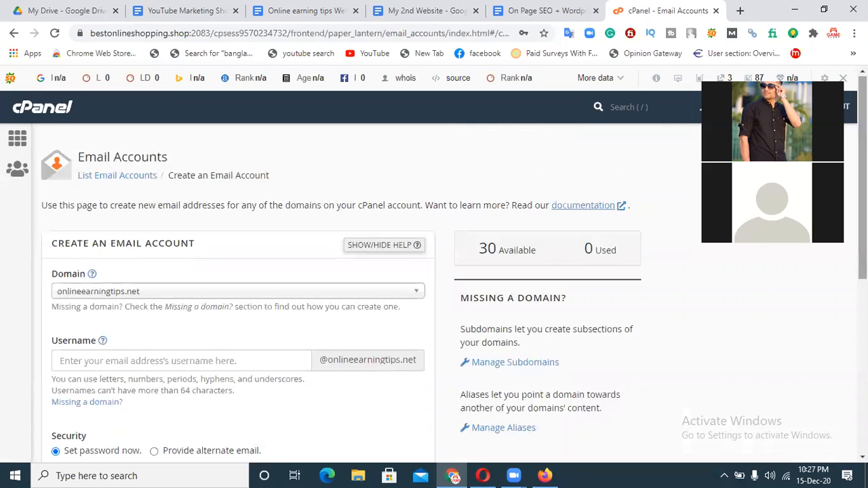
click(160, 293)
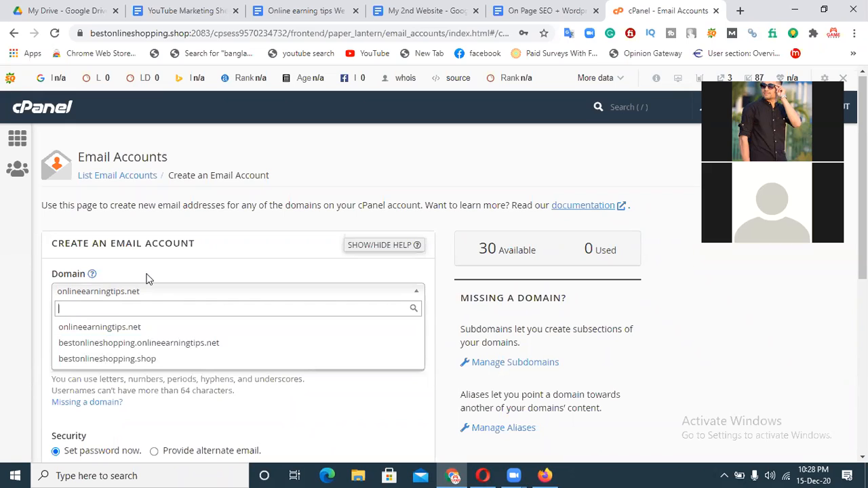
click(114, 360)
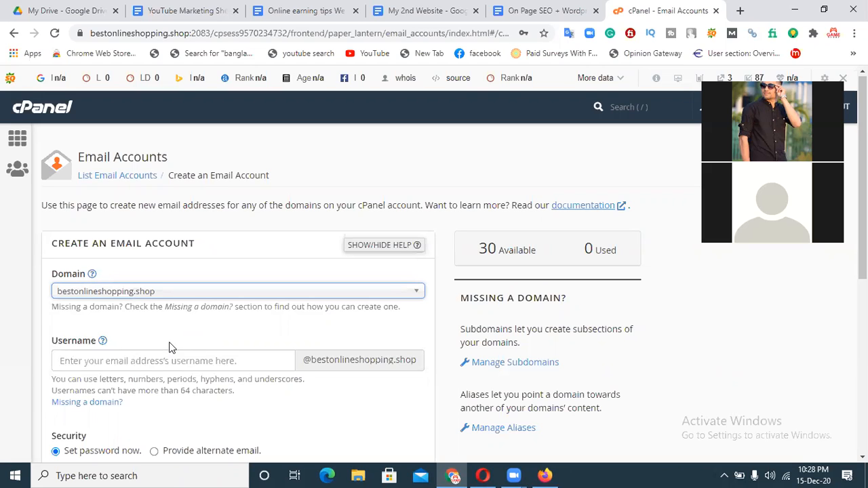
scroll(434, 271, down, 1)
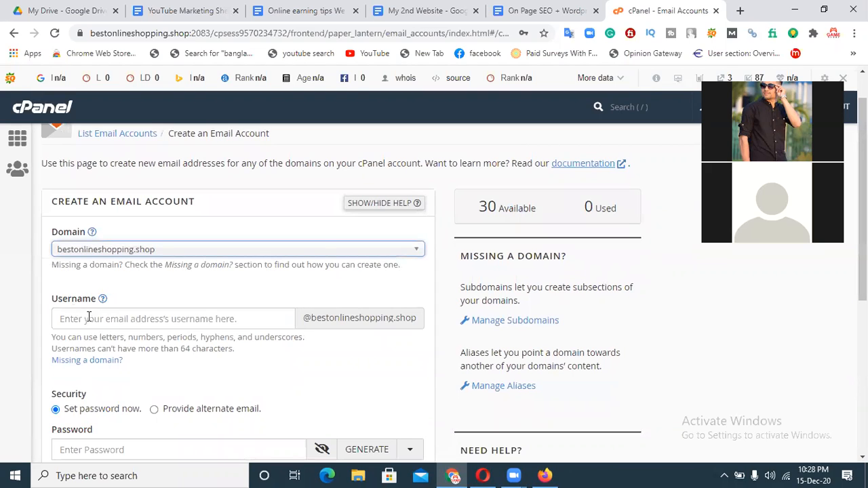
click(82, 322)
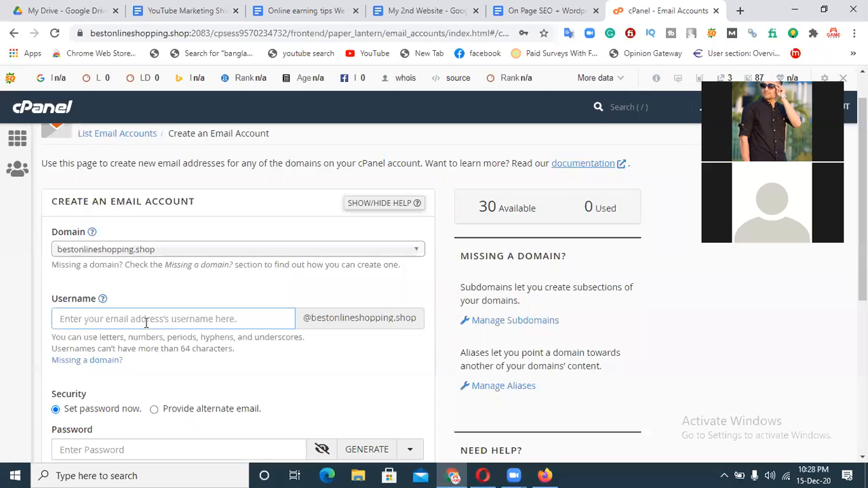
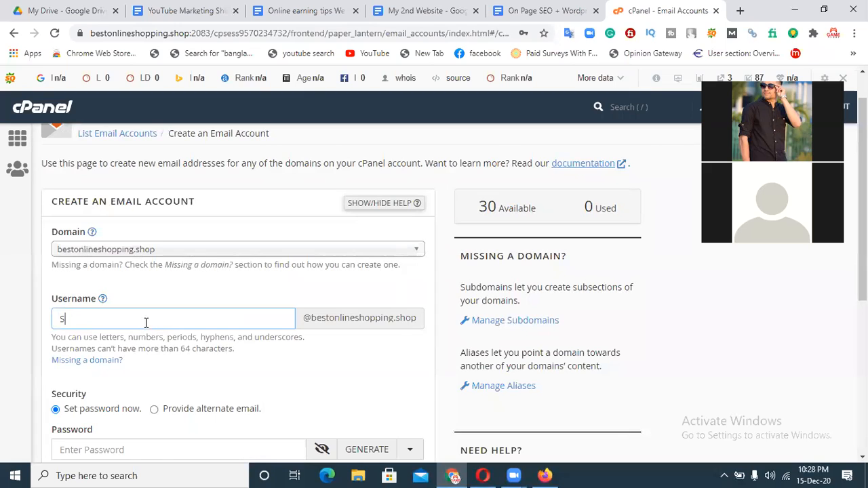
Enter a strong password, give the mailbox unlimited storage, and submit the new account.
scroll(683, 339, down, 2)
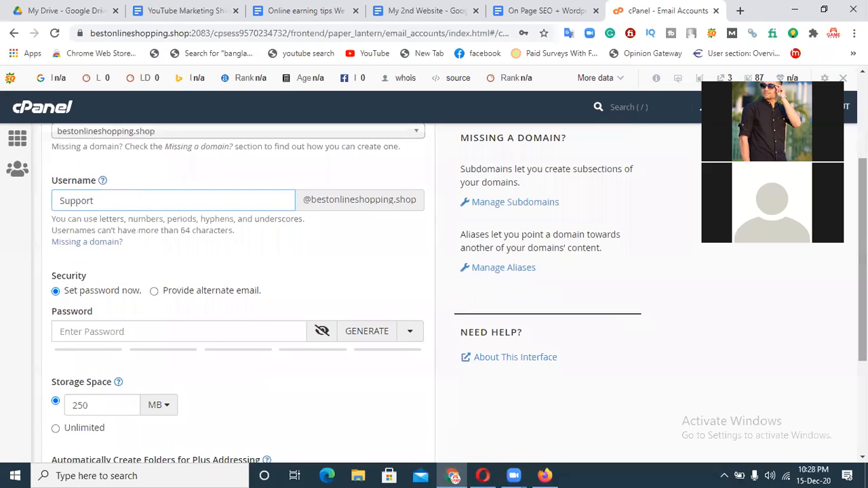
click(103, 332)
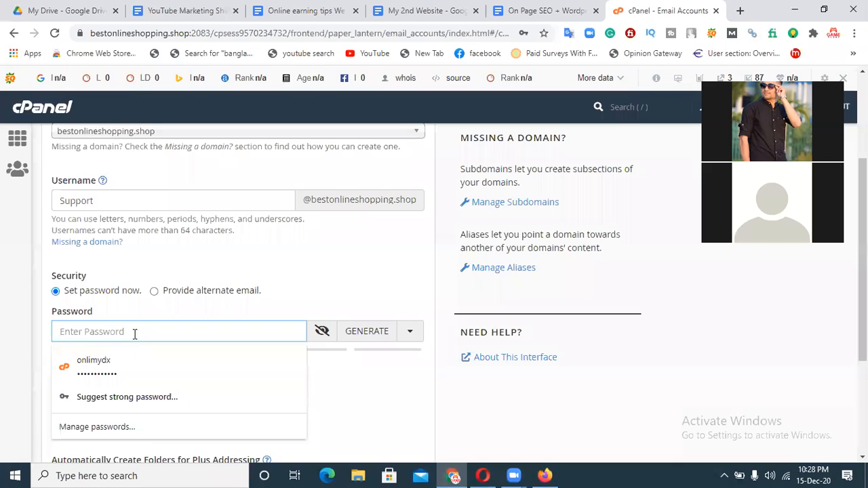
text(•••••••)
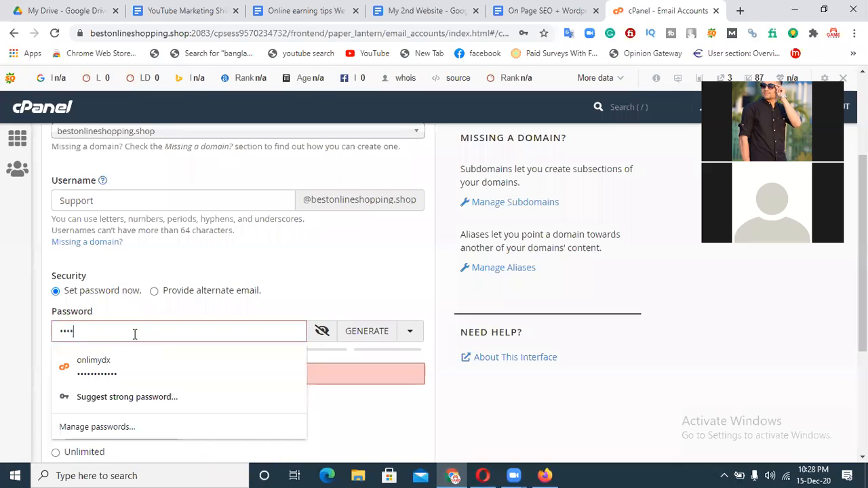
text(••••)
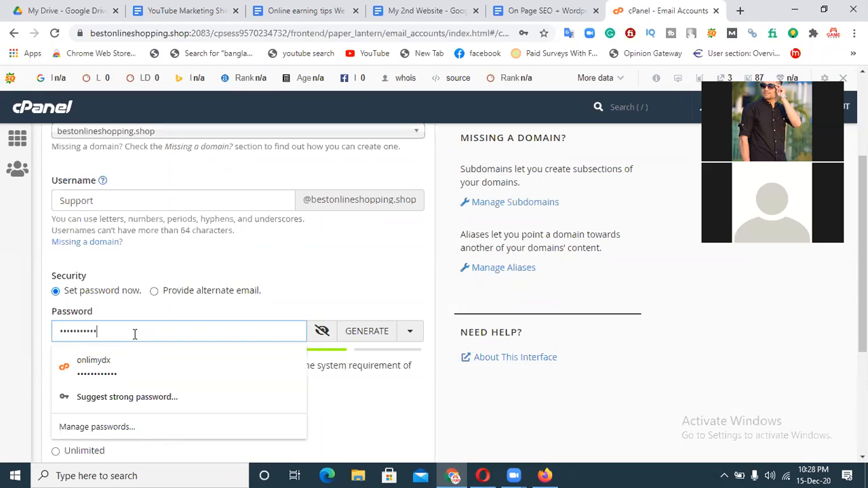
click(387, 248)
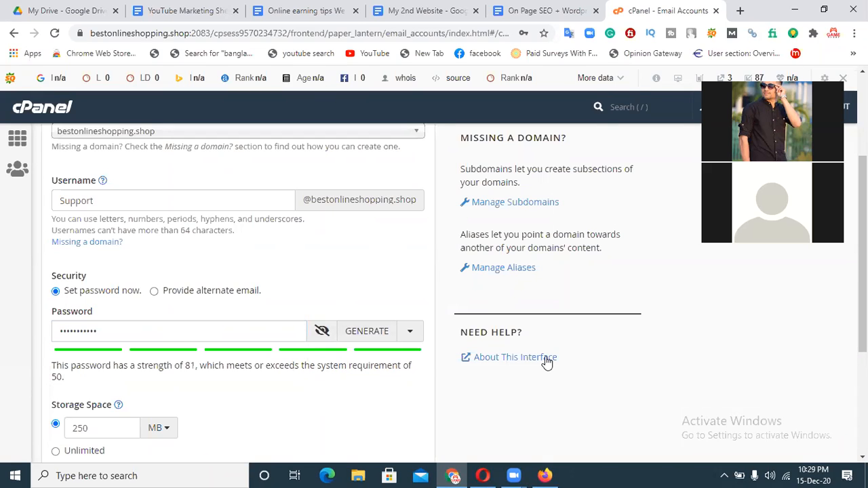
scroll(547, 364, down, 2)
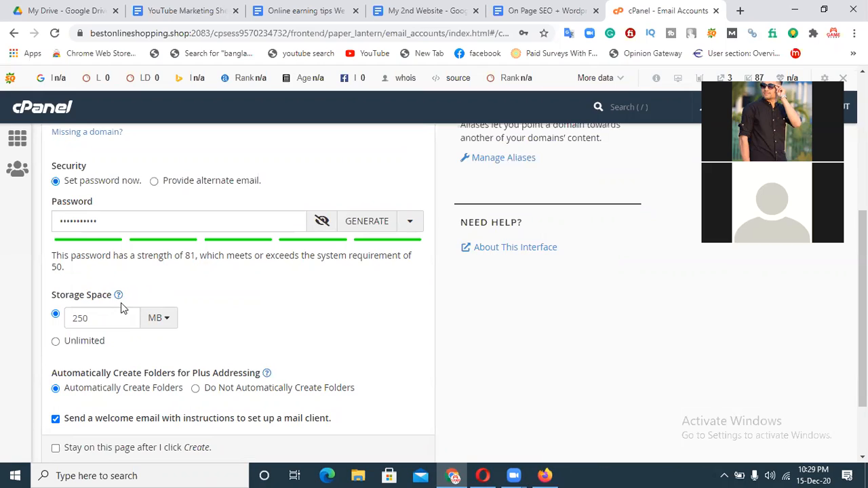
click(56, 346)
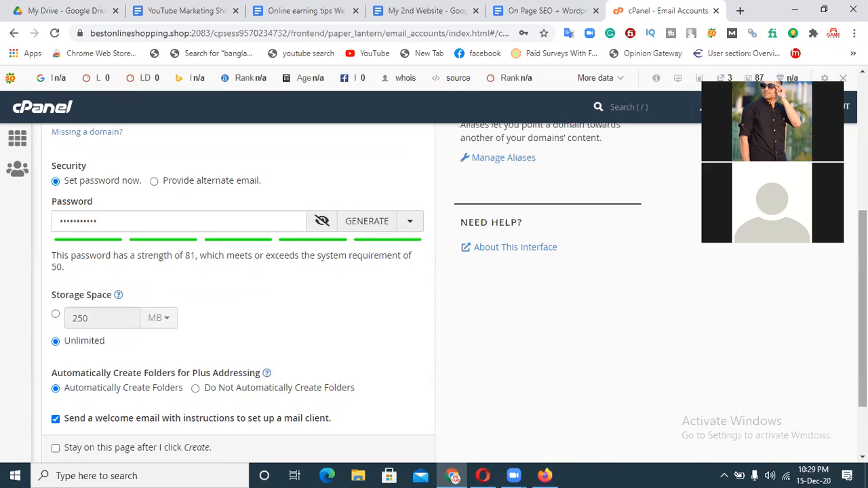
scroll(862, 305, down, 3)
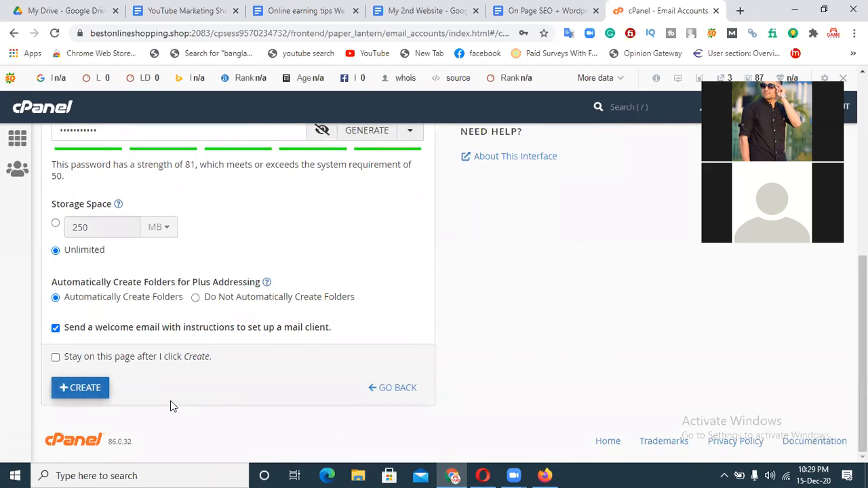
scroll(863, 306, up, 3)
scroll(863, 305, up, 5)
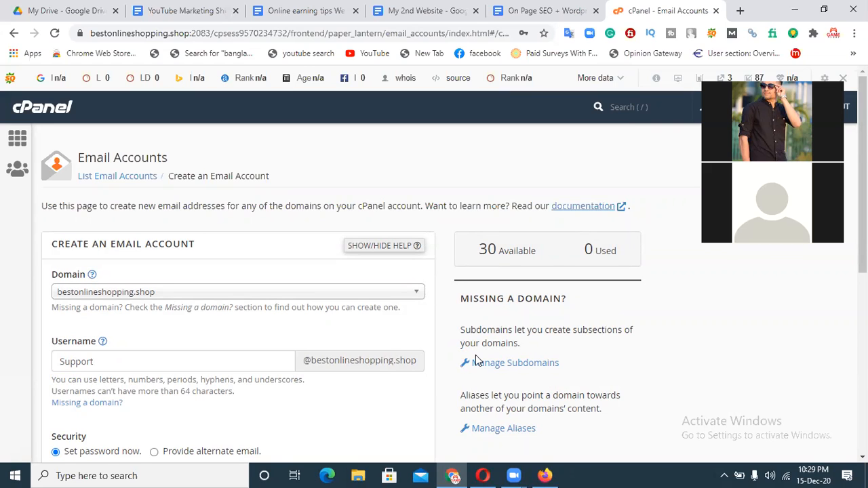
scroll(477, 360, down, 2)
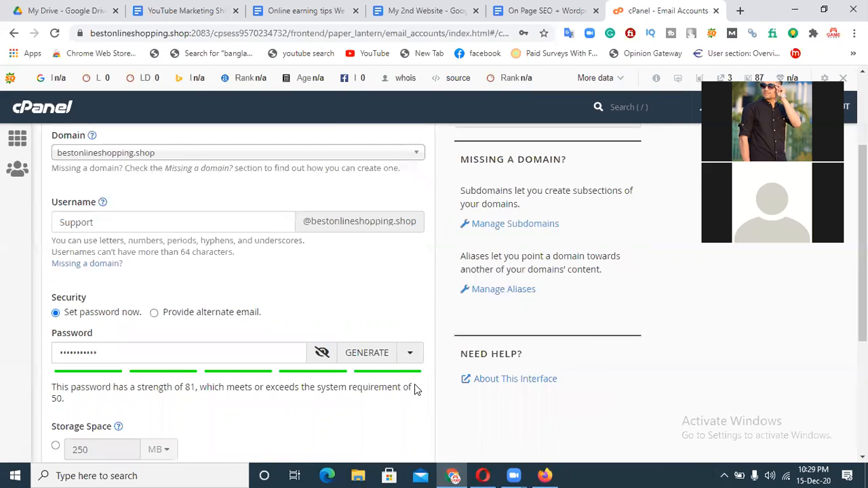
scroll(434, 292, down, 2)
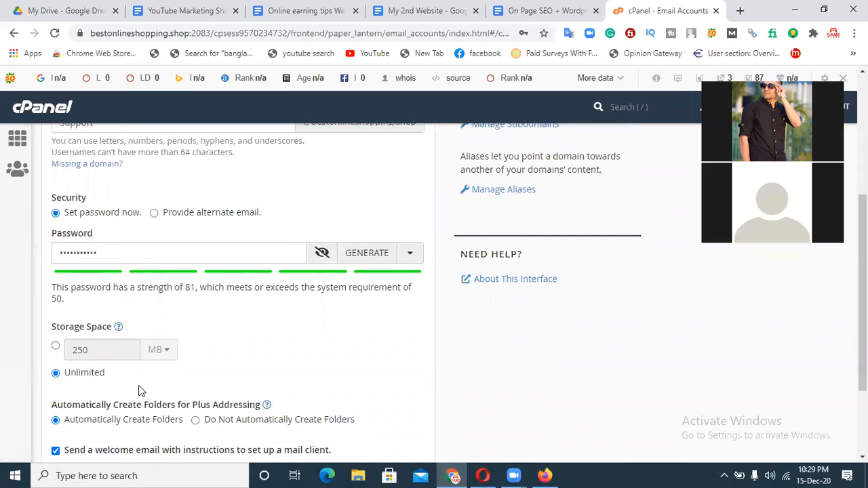
scroll(435, 285, down, 2)
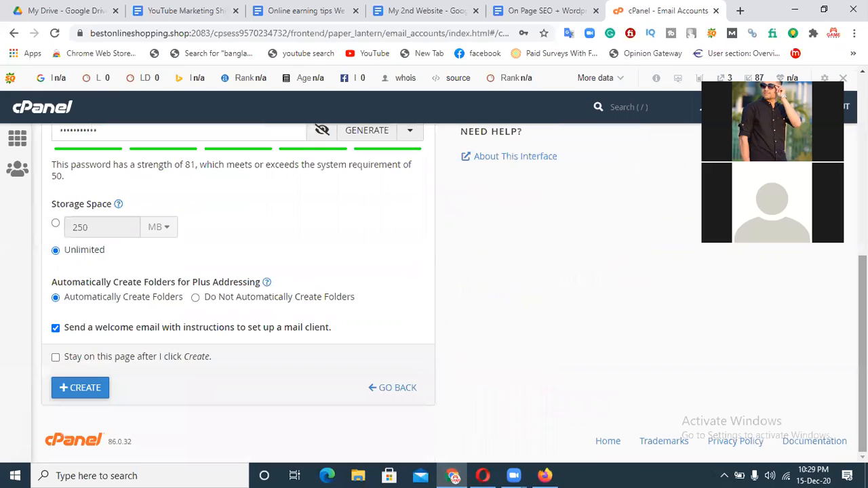
click(87, 390)
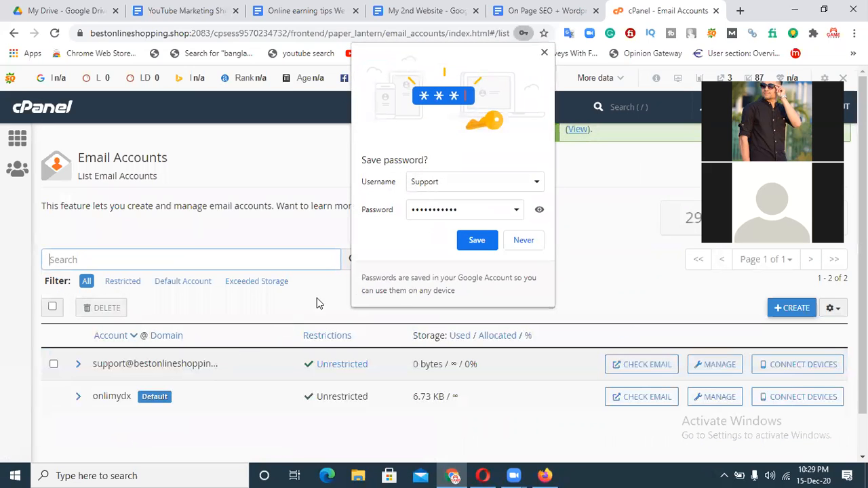
Save the new support account's password in the browser.
click(475, 241)
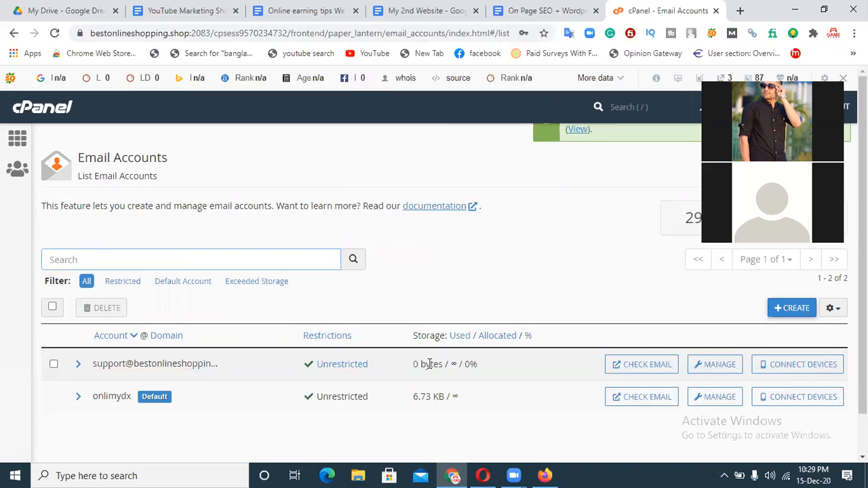
scroll(649, 379, down, 1)
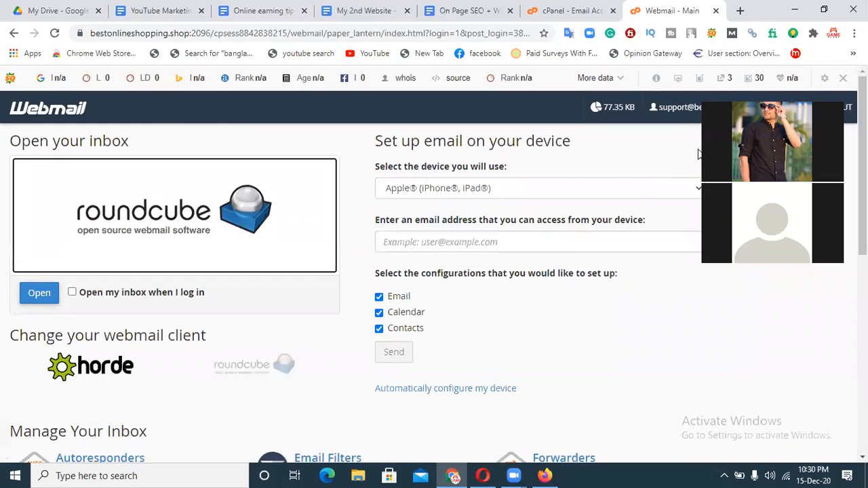
click(148, 245)
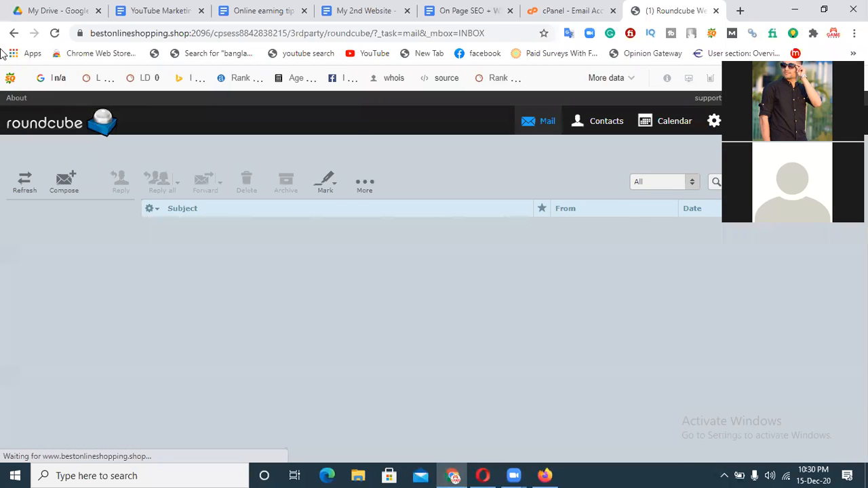
click(14, 34)
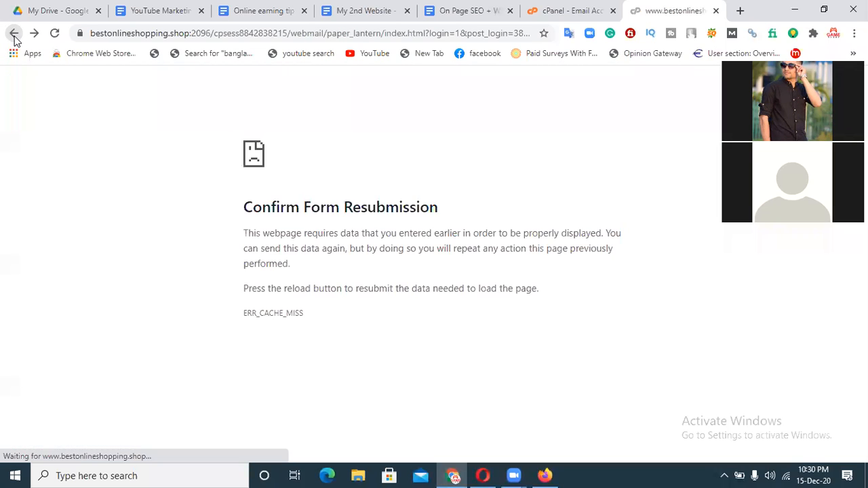
click(15, 34)
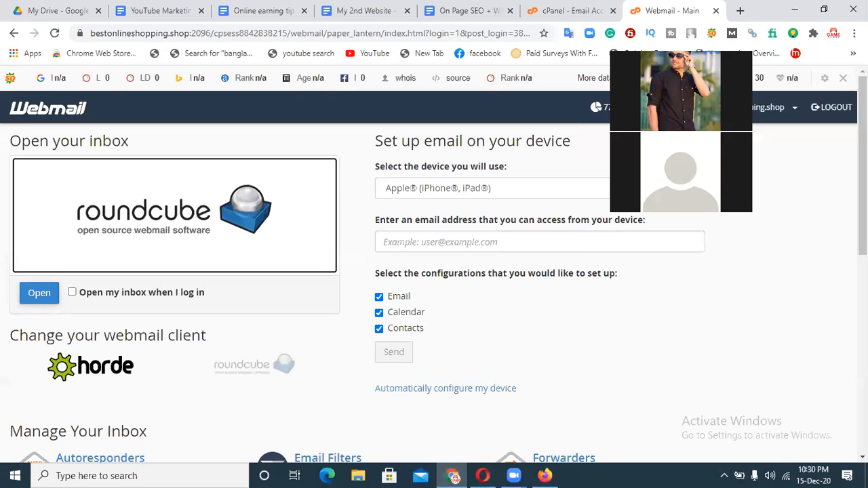
scroll(421, 298, down, 2)
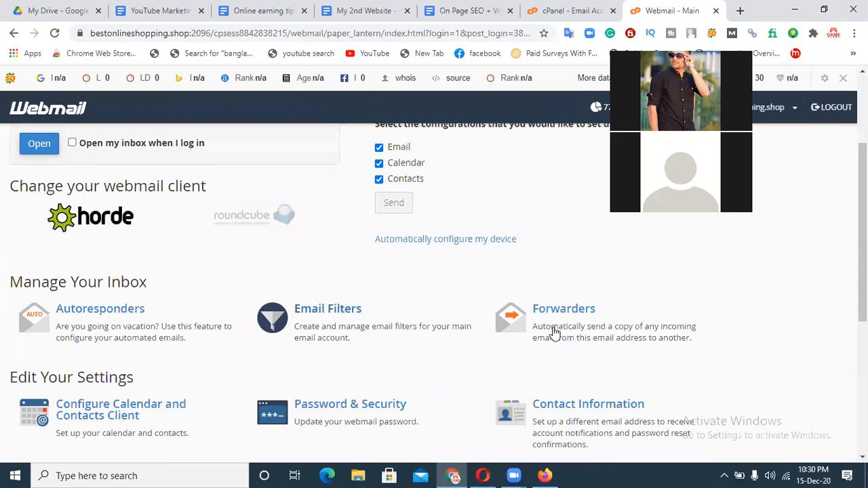
scroll(554, 333, down, 3)
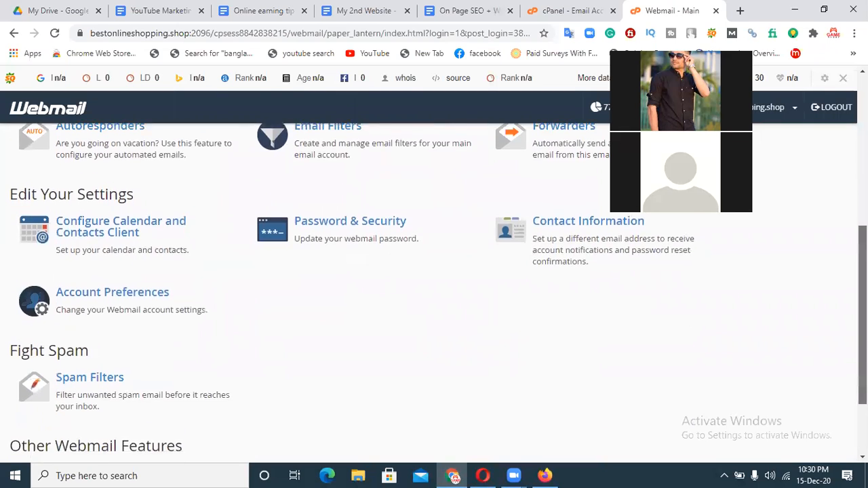
scroll(555, 332, up, 4)
drag(862, 218, 862, 200)
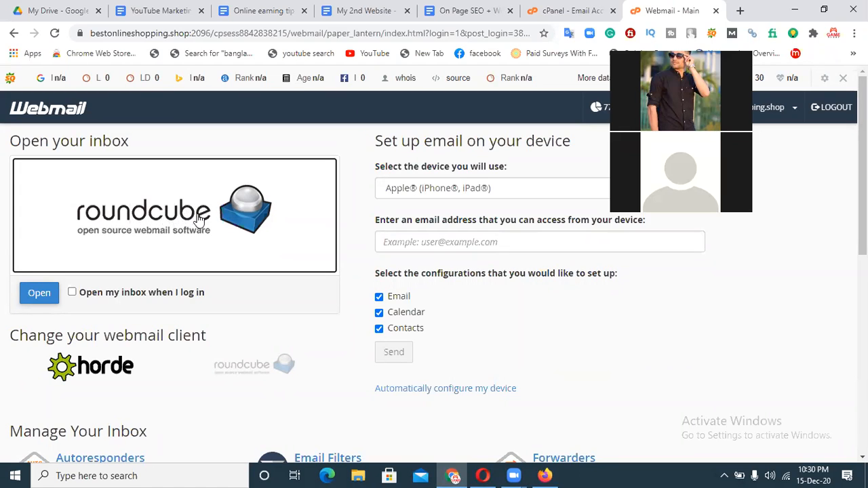
click(30, 296)
Open the support inbox in Roundcube, start a new message, then return to cPanel Email Accounts.
click(41, 296)
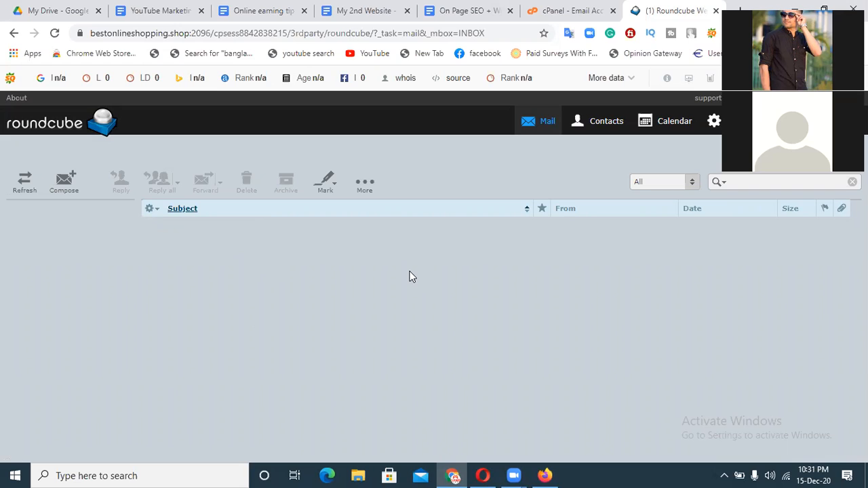
click(66, 188)
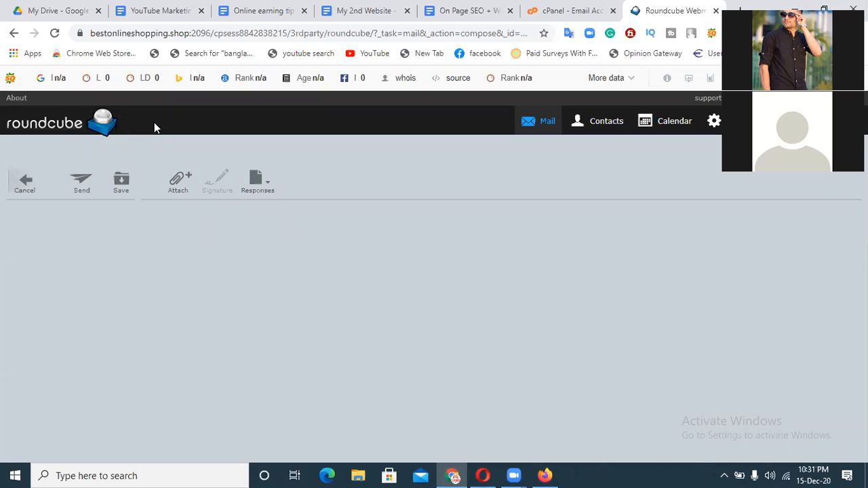
click(569, 10)
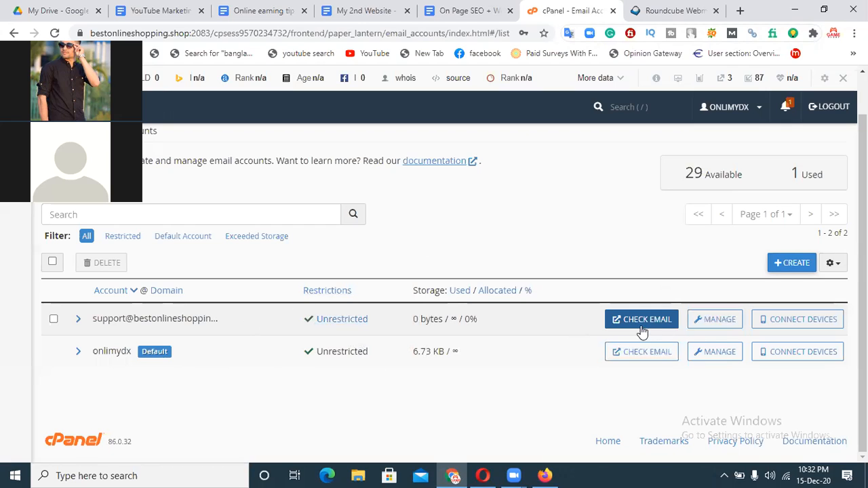
click(785, 324)
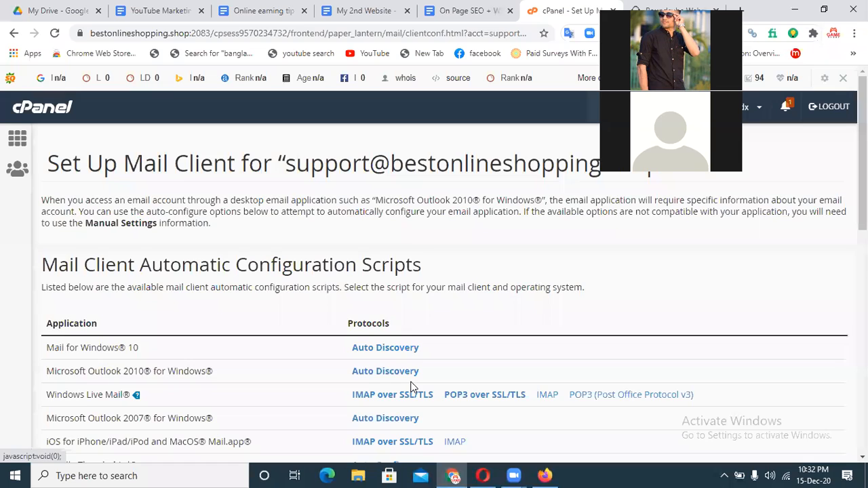
scroll(410, 387, down, 5)
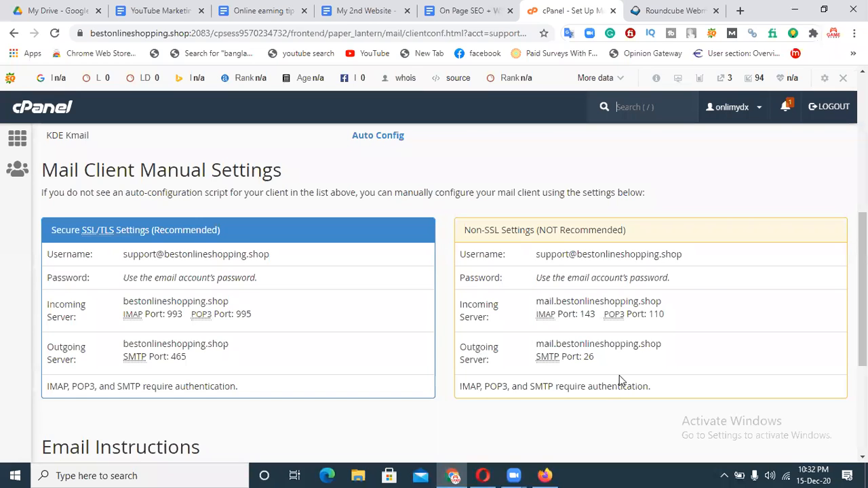
scroll(863, 285, down, 3)
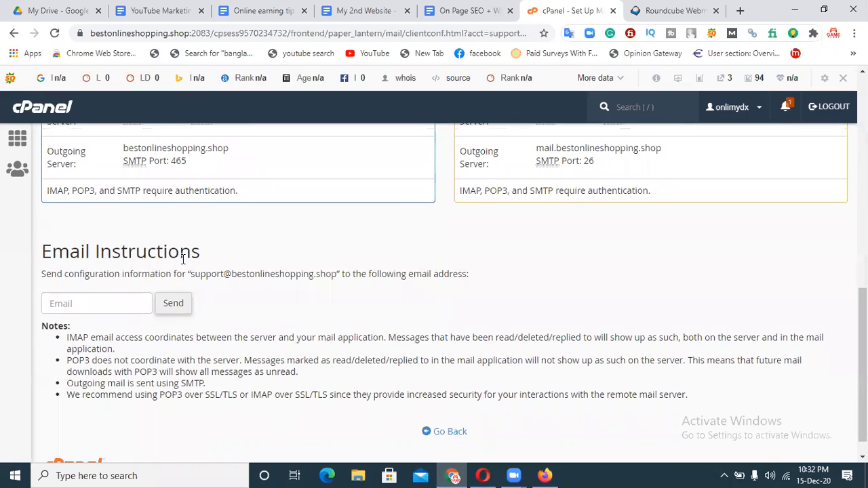
click(65, 303)
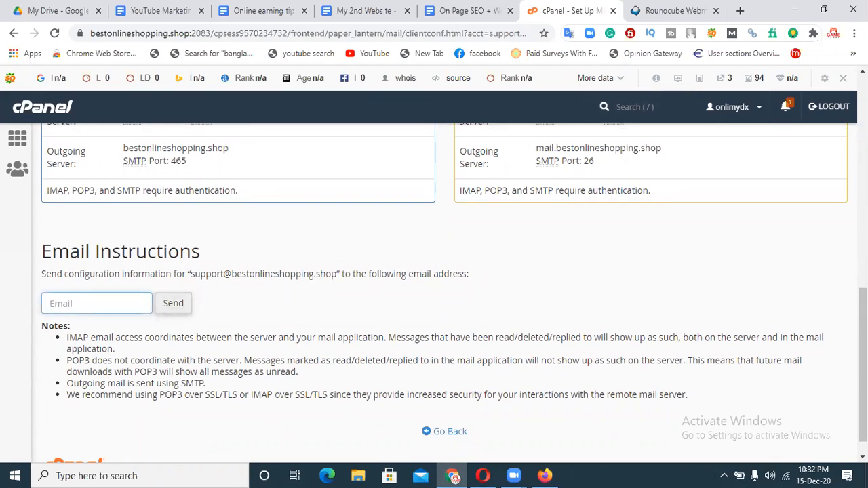
scroll(819, 388, down, 1)
click(458, 406)
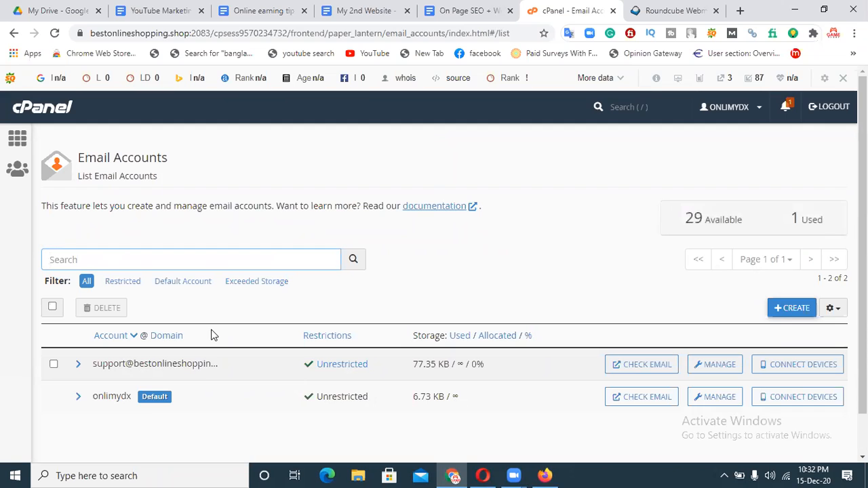
Open the support mailbox in Roundcube, return to Webmail Home, then go back to cPanel.
click(623, 365)
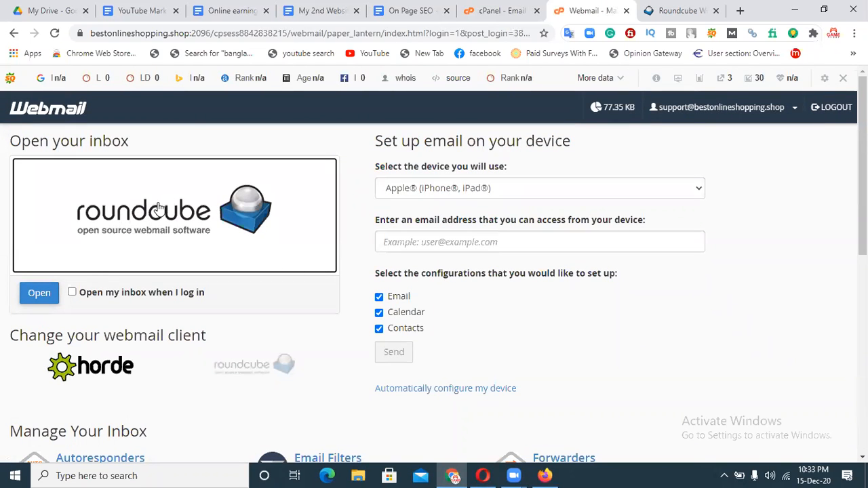
click(36, 293)
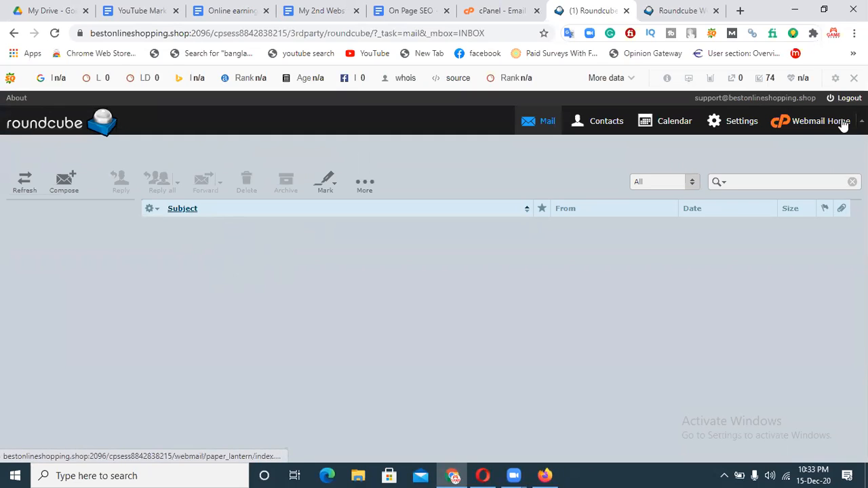
click(823, 126)
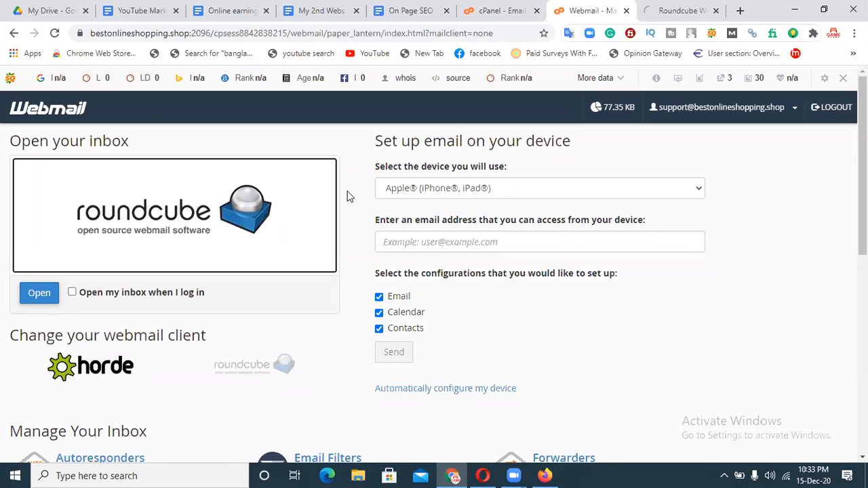
click(508, 10)
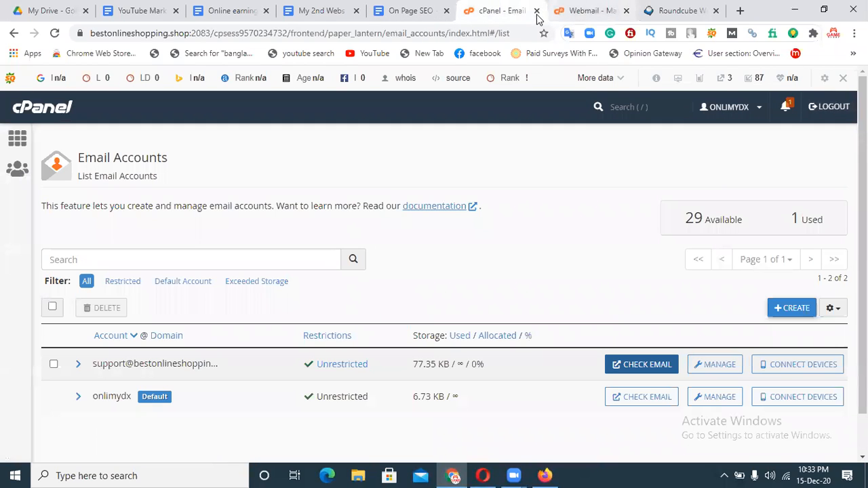
Switch through the open Google Docs to the On Page SEO notes.
click(135, 8)
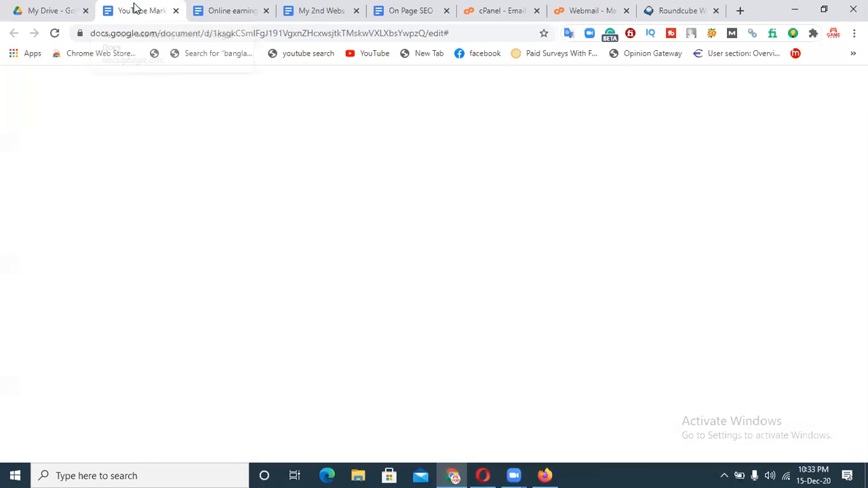
click(485, 409)
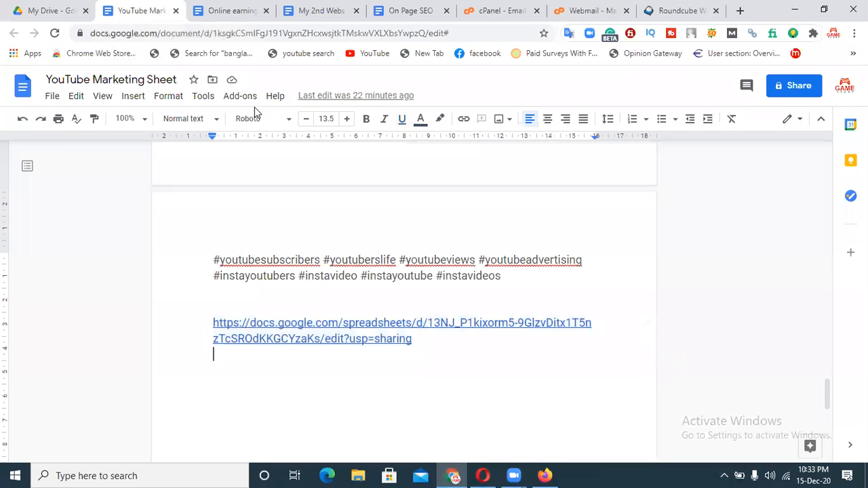
click(234, 10)
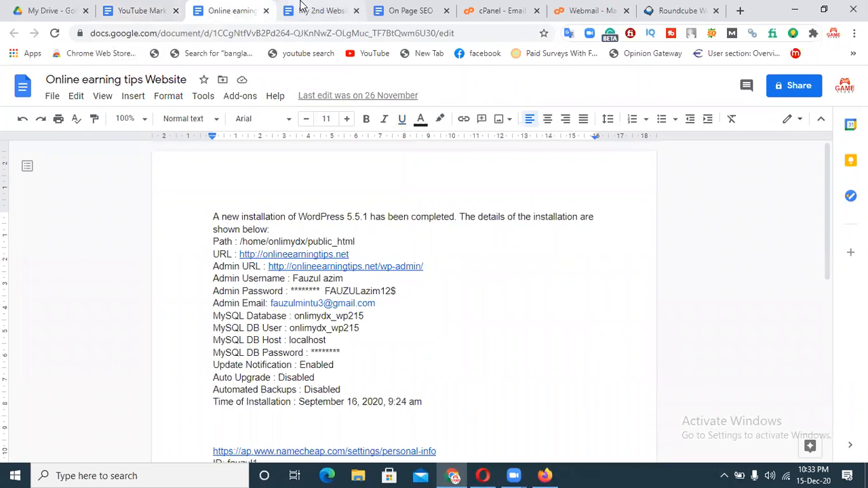
click(407, 11)
click(473, 398)
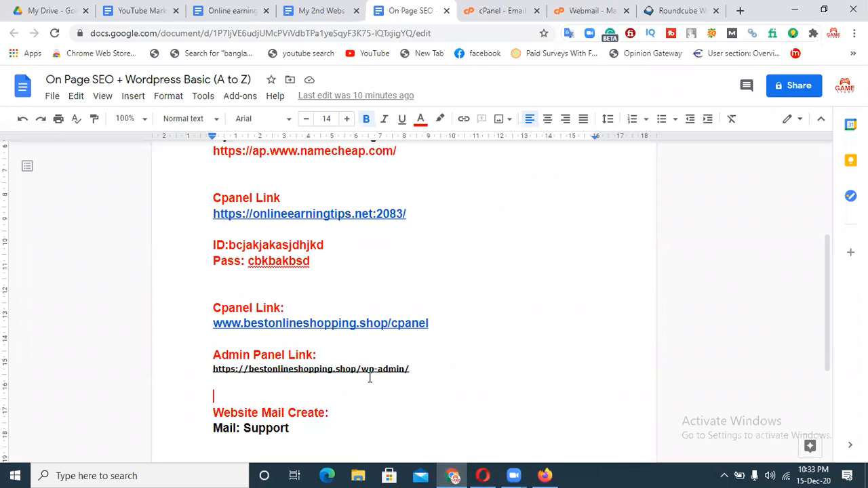
Copy the WordPress admin panel link from the notes and start a blank tab.
drag(416, 367, 396, 369)
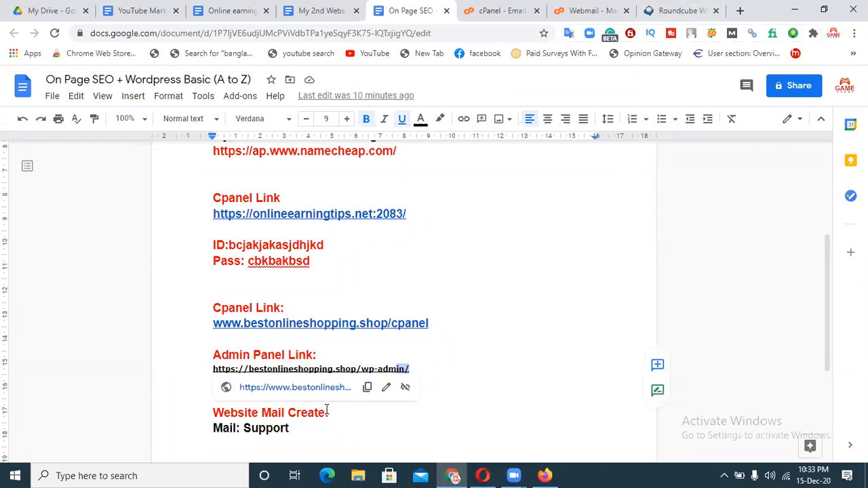
click(430, 400)
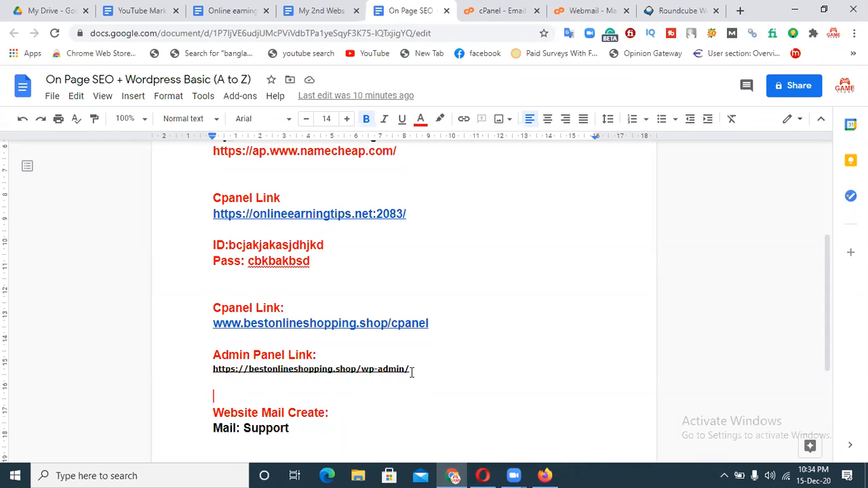
drag(409, 371, 215, 371)
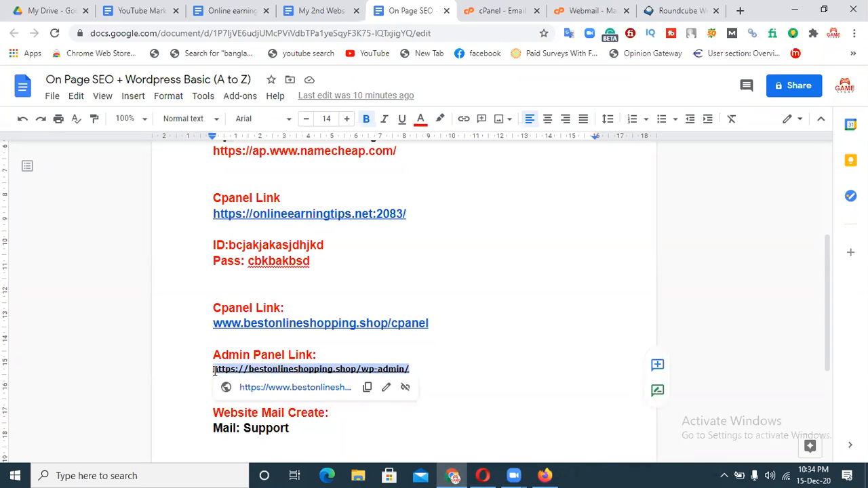
right_click(224, 370)
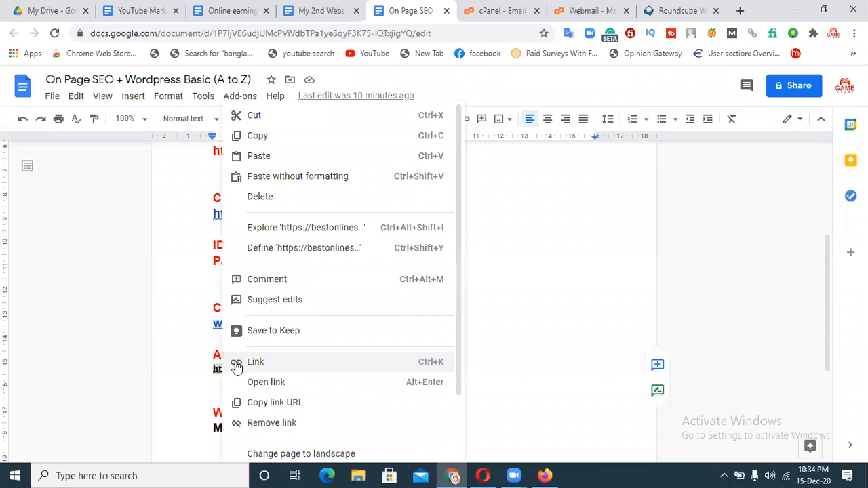
click(258, 136)
click(740, 11)
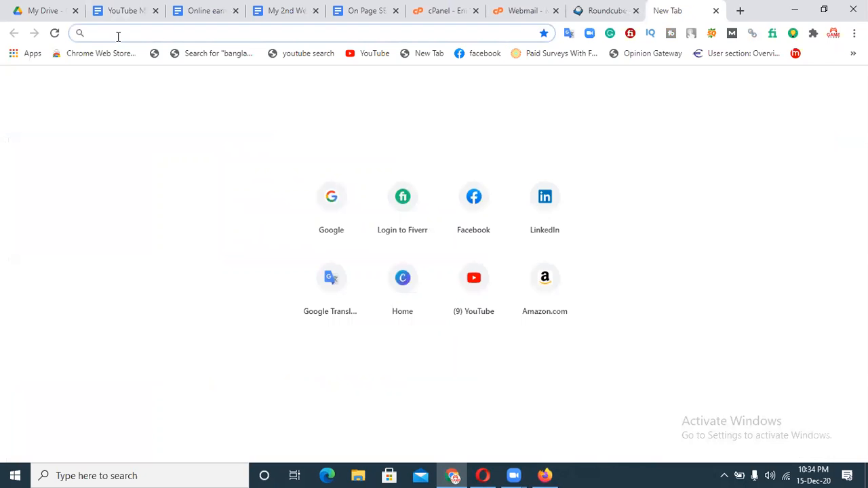
Load the pasted wp-admin address and sign in to reach the WordPress Dashboard.
key(ctrl+v)
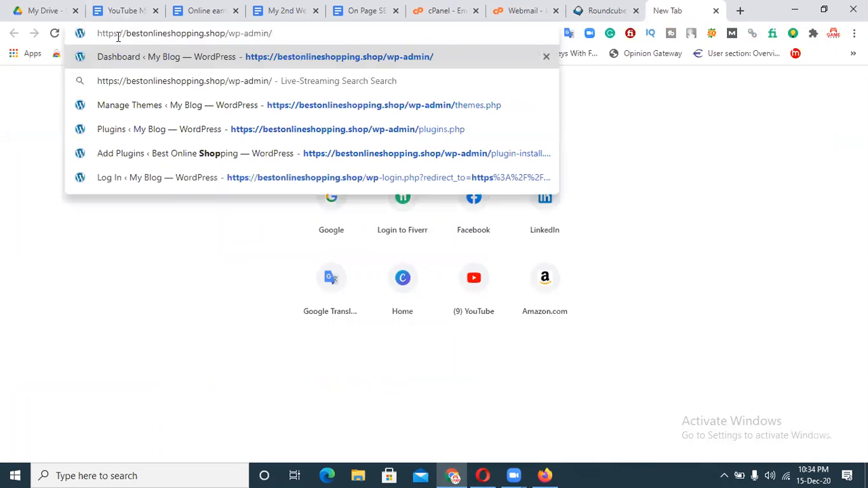
key(Return)
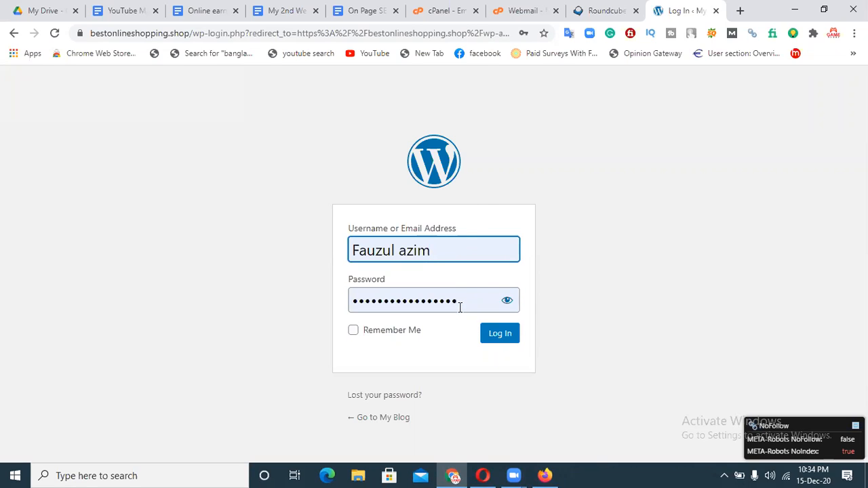
click(496, 336)
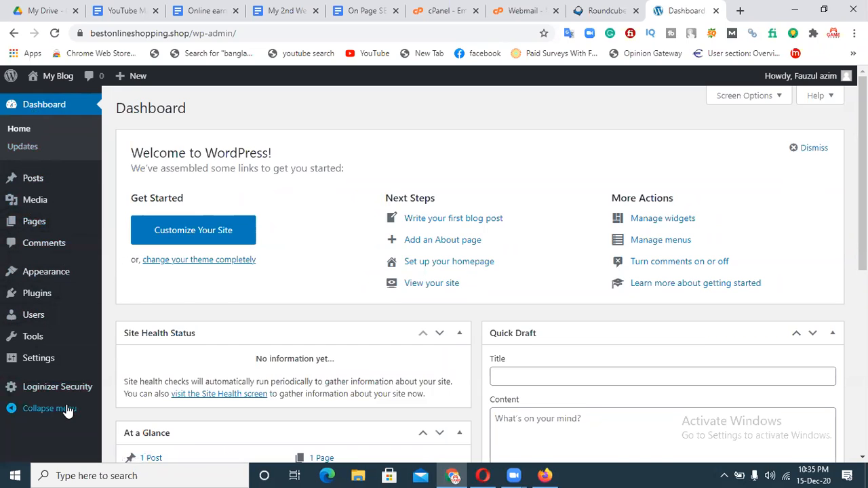
click(58, 112)
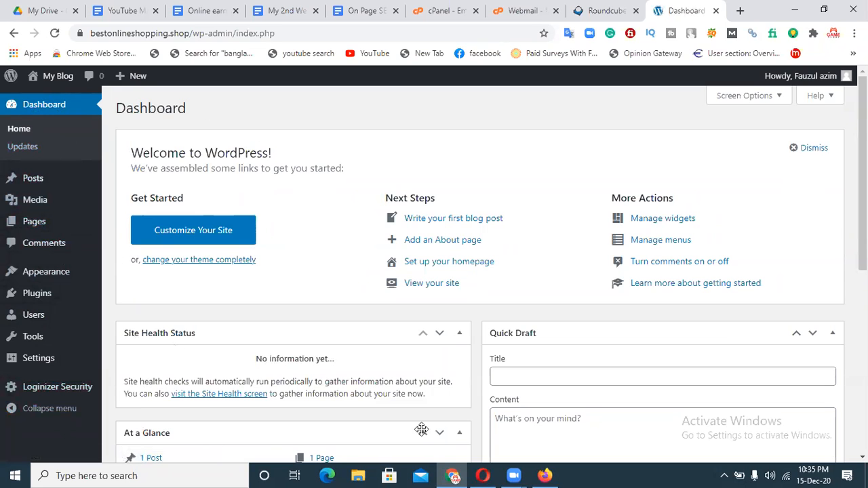
scroll(481, 272, down, 4)
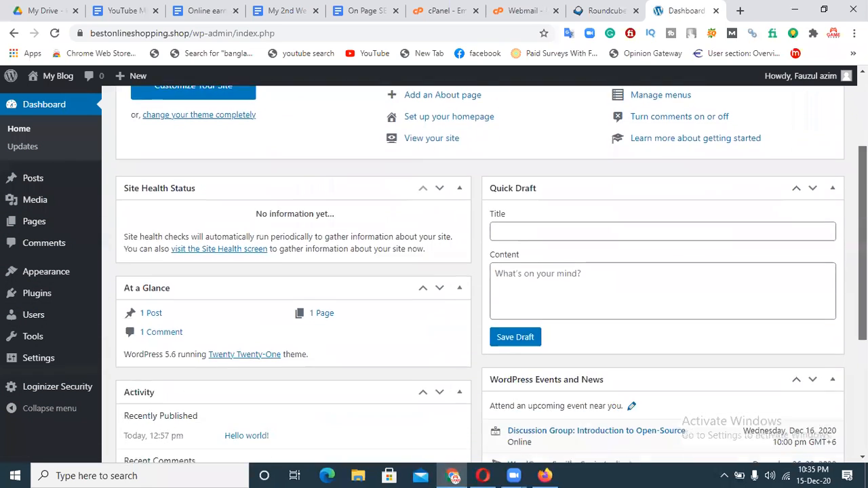
scroll(480, 271, down, 2)
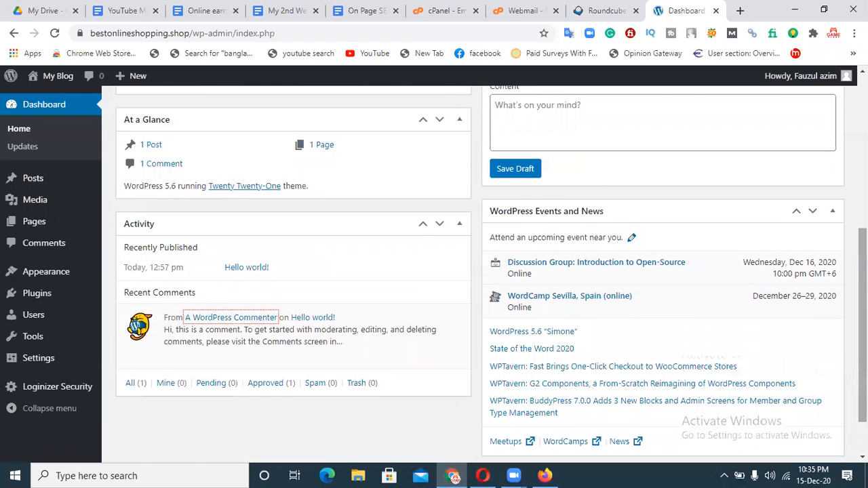
scroll(582, 251, up, 5)
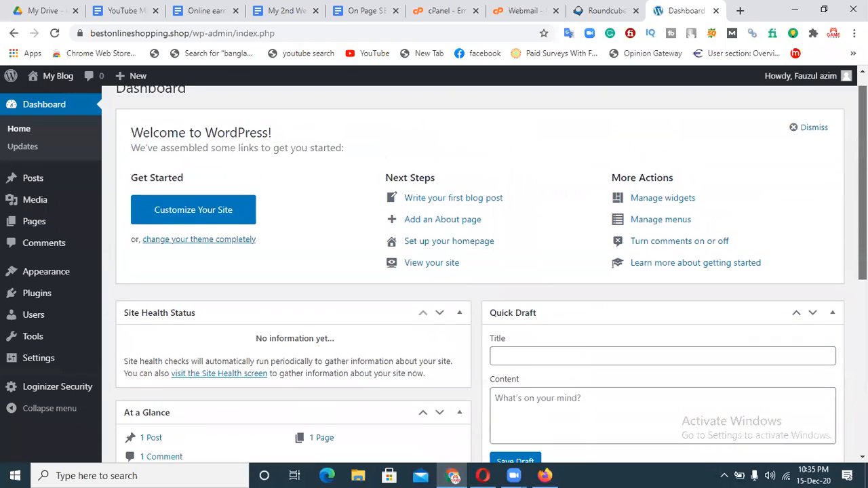
click(22, 134)
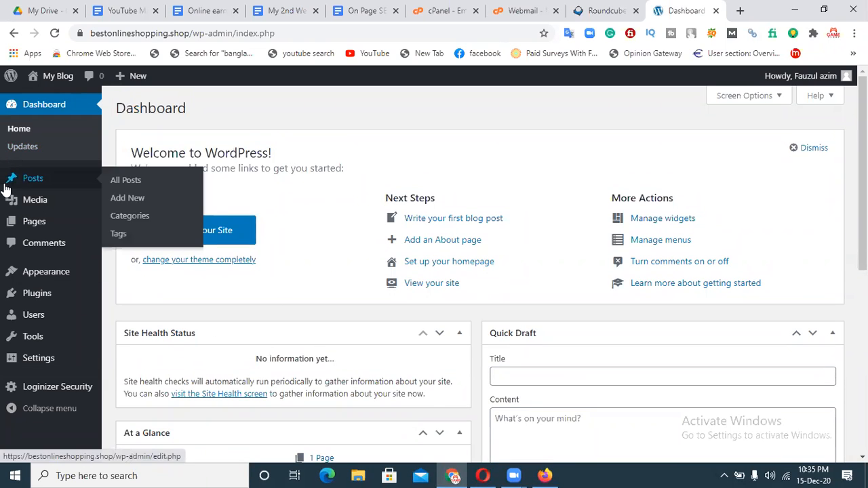
click(22, 148)
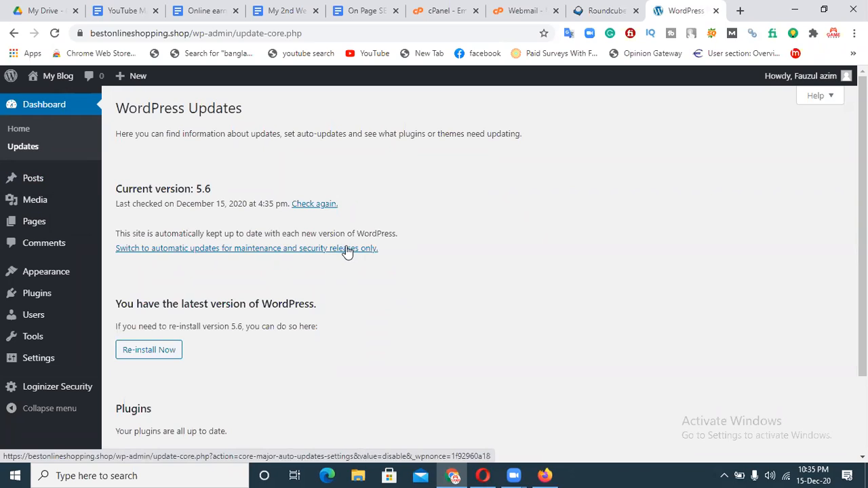
Go to Dashboard > Updates to confirm WordPress 5.6 is the latest version.
mouse_move(101, 196)
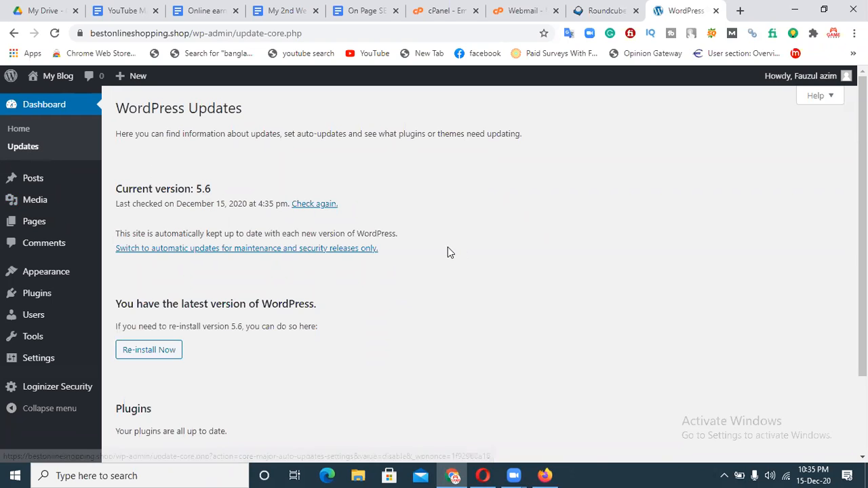
Open the Hello world! post from the All Posts list for editing.
mouse_move(41, 197)
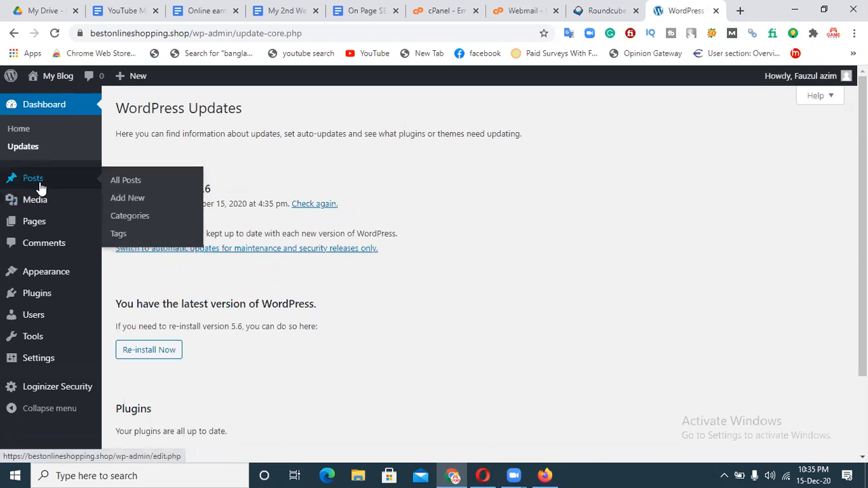
click(15, 183)
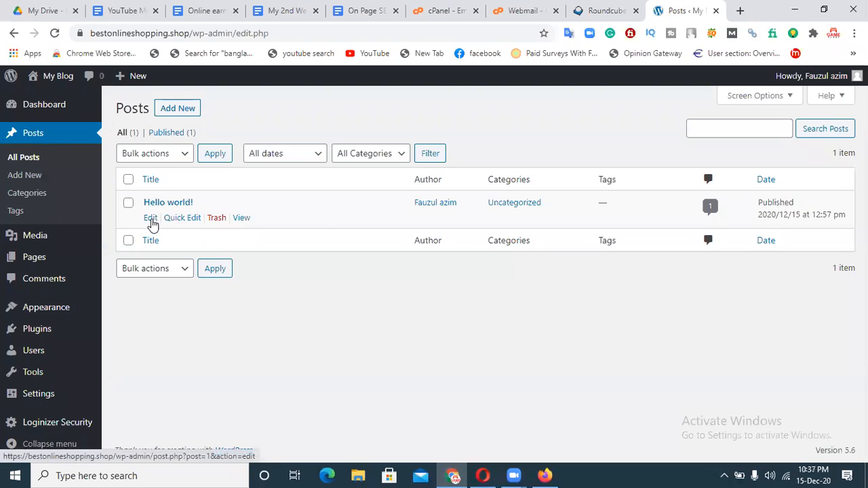
click(151, 218)
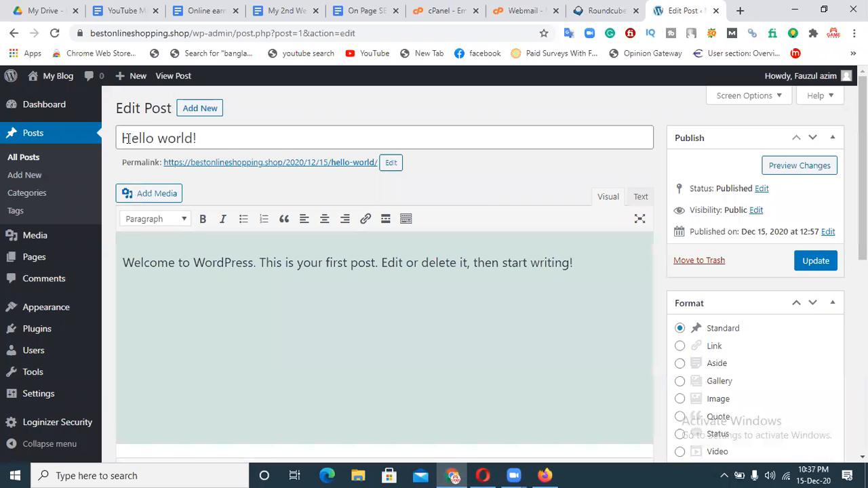
Retitle the post 'Hello Bangladesh' and update it, then return to the Dashboard.
drag(201, 139, 159, 143)
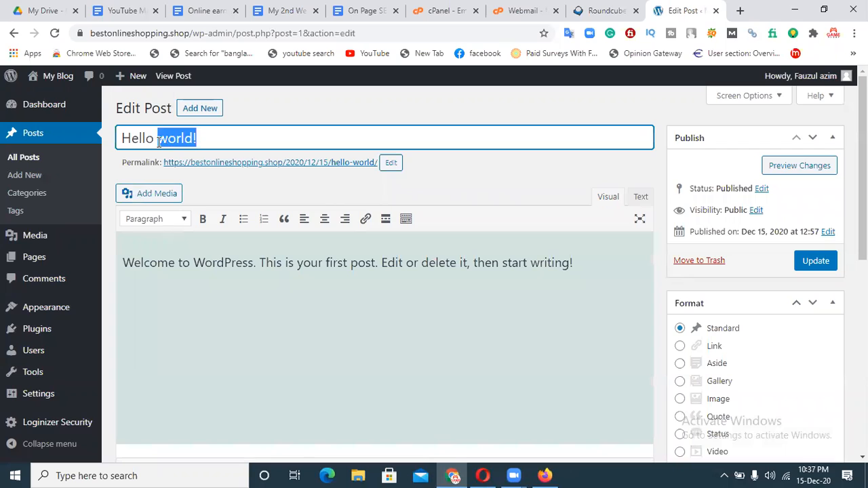
text(bANG)
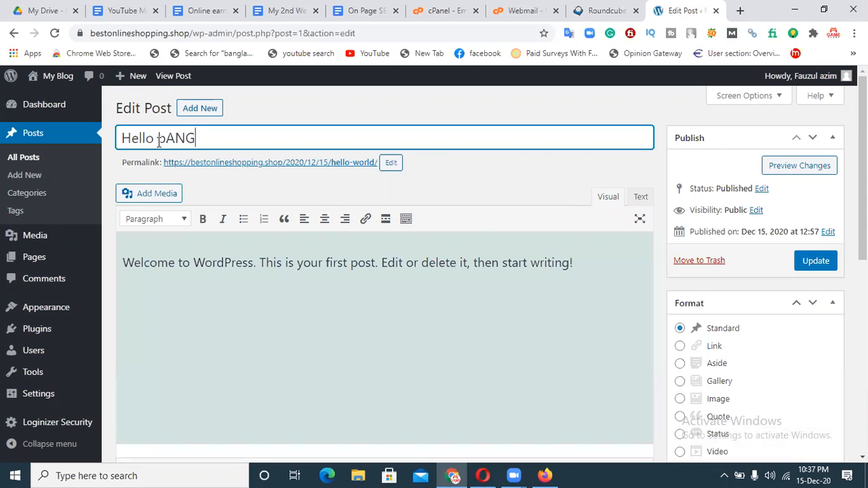
text(LAESG)
key(BackSpace)
key(BackSpace)
key(BackSpace)
key(BackSpace)
key(BackSpace)
key(BackSpace)
key(BackSpace)
text(angladesh)
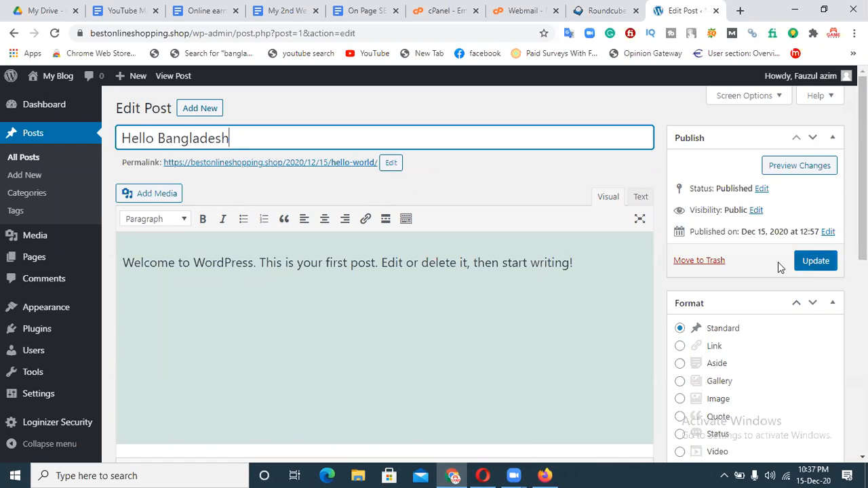
click(817, 262)
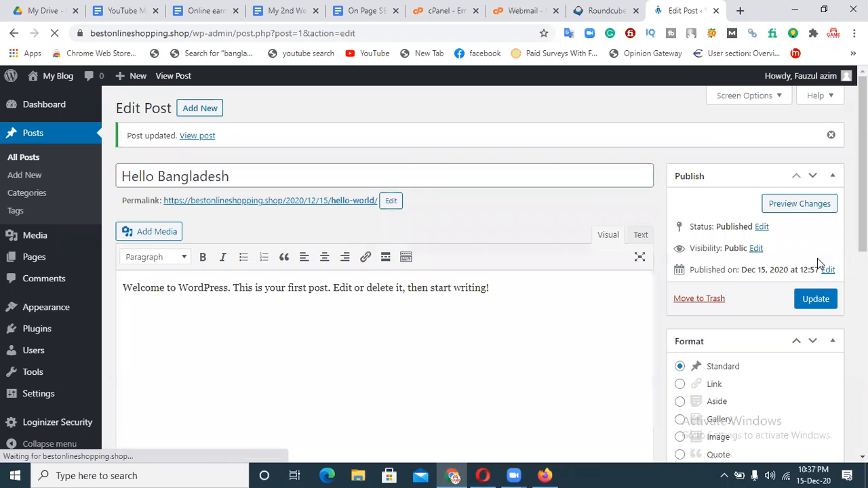
click(48, 109)
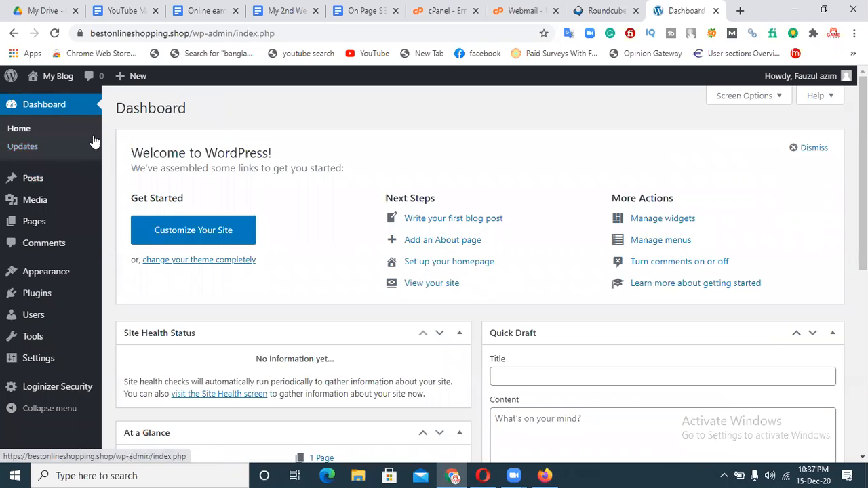
click(40, 182)
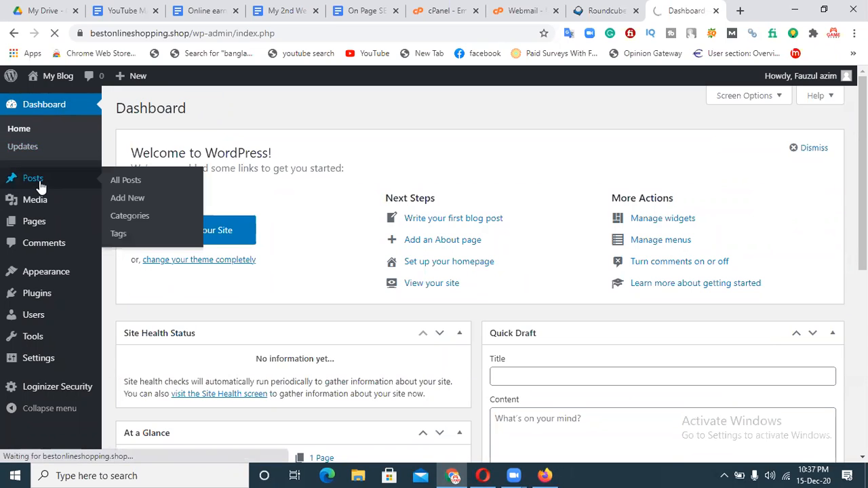
Move the Hello Bangladesh post to the trash.
mouse_move(150, 214)
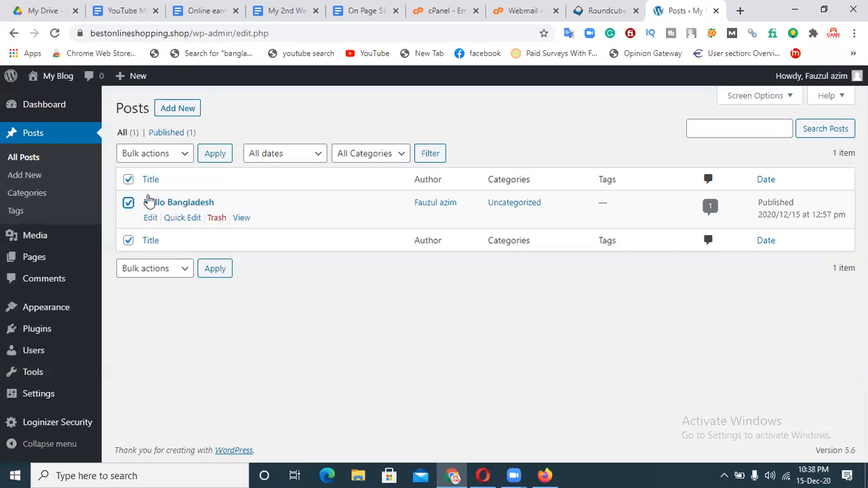
click(163, 158)
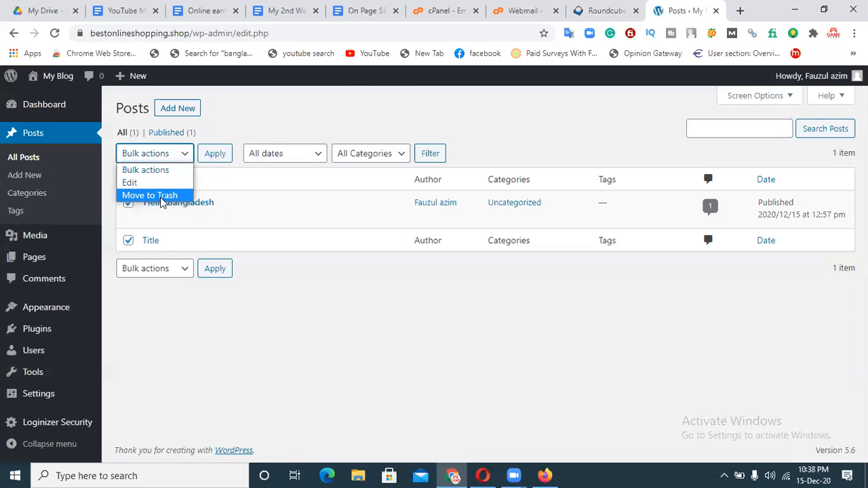
mouse_move(217, 224)
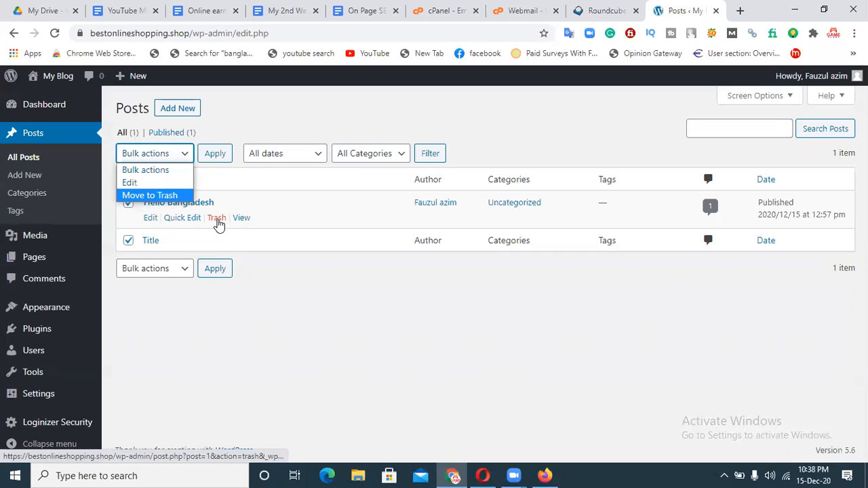
click(217, 225)
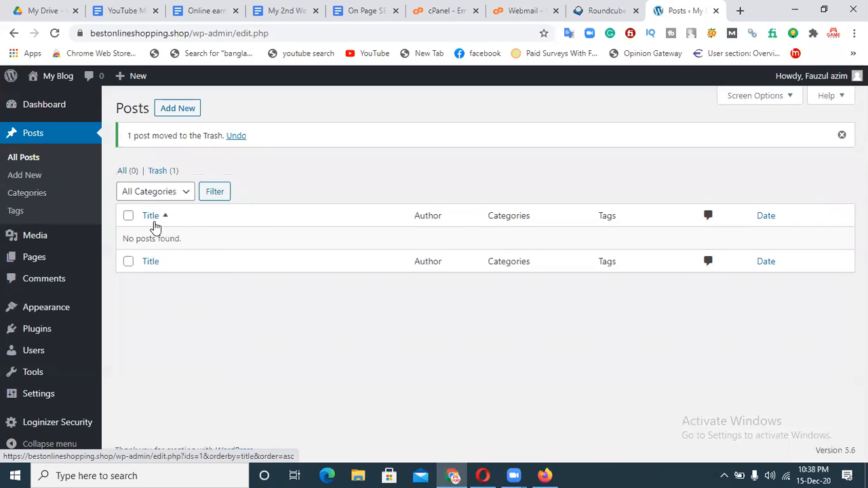
Permanently delete Hello Bangladesh from the Trash view.
click(158, 175)
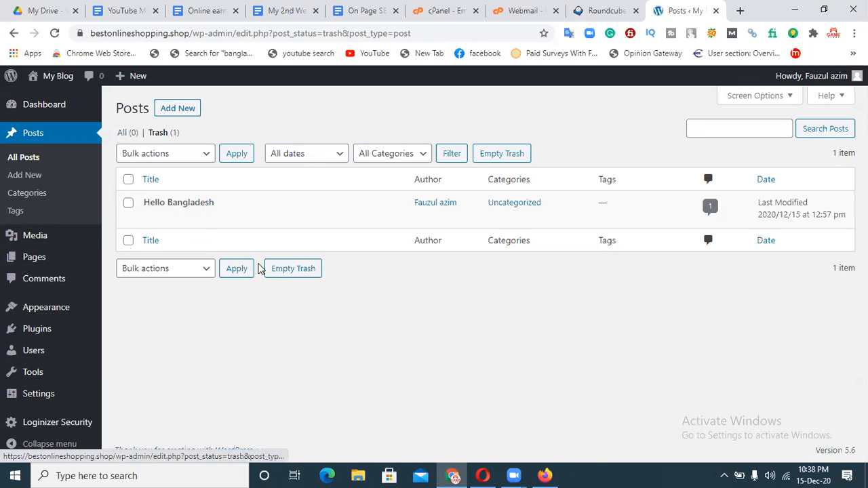
click(129, 203)
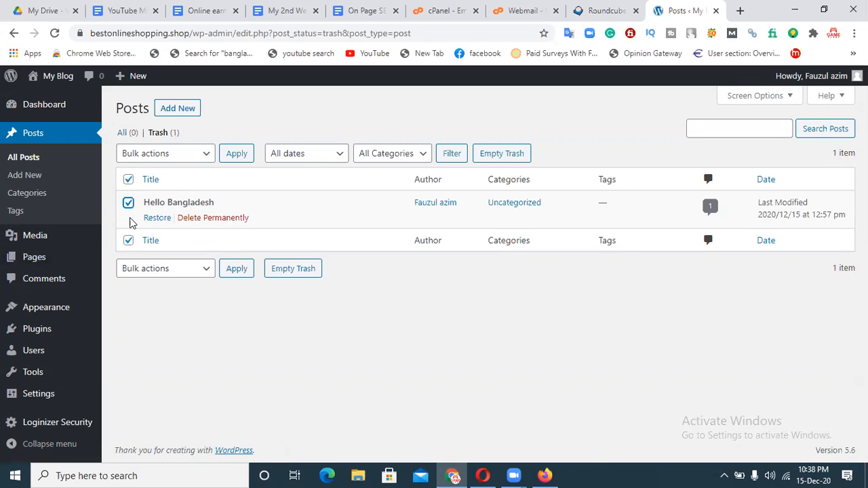
click(207, 218)
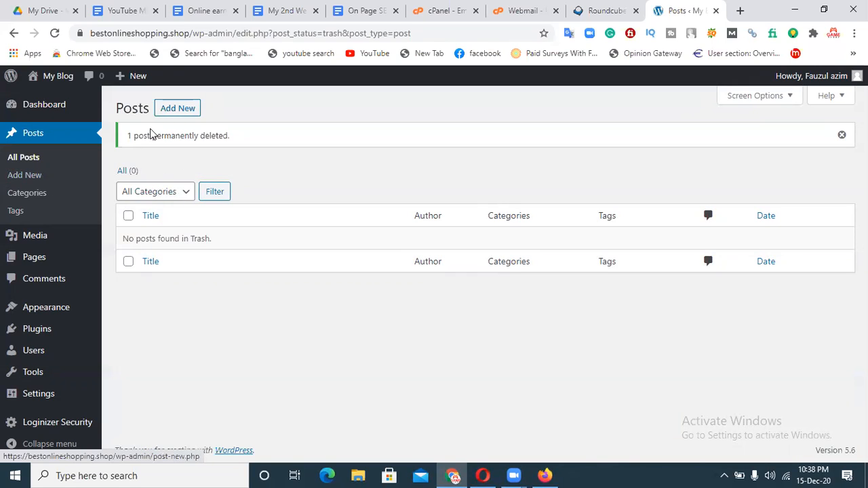
click(171, 111)
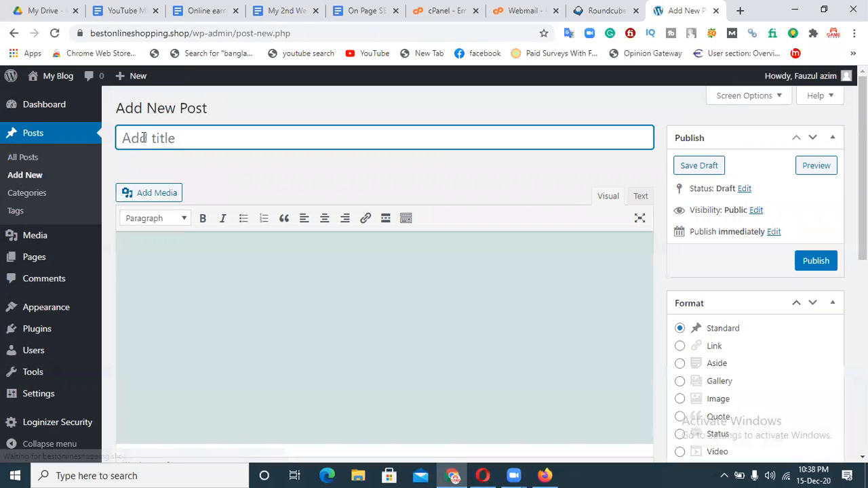
Publish a new post titled 'Bangladesh' and view it in All Posts.
text(Bangladesg)
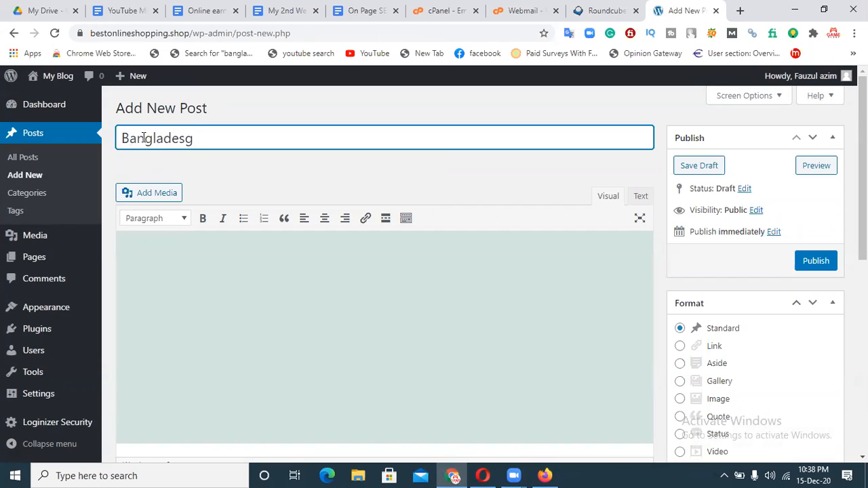
text(h)
click(203, 309)
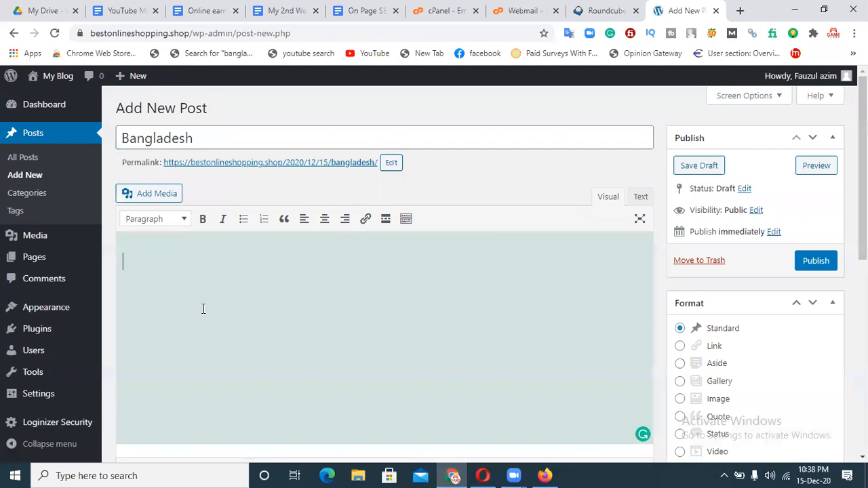
click(819, 264)
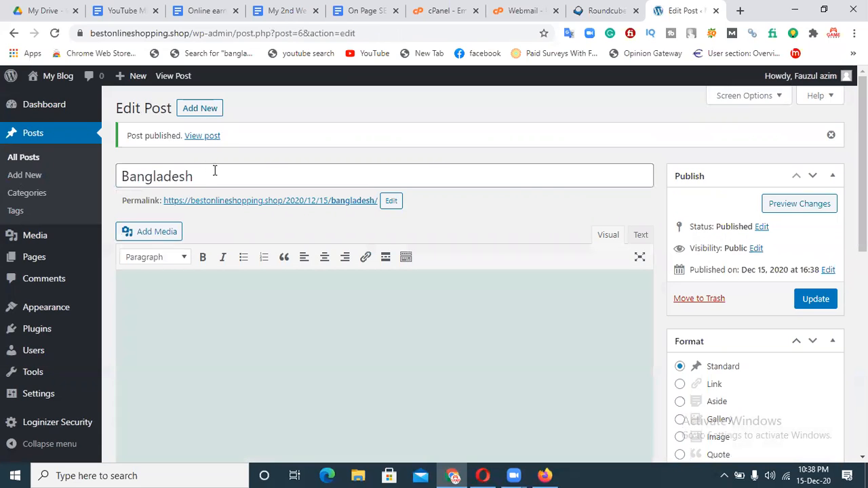
click(30, 159)
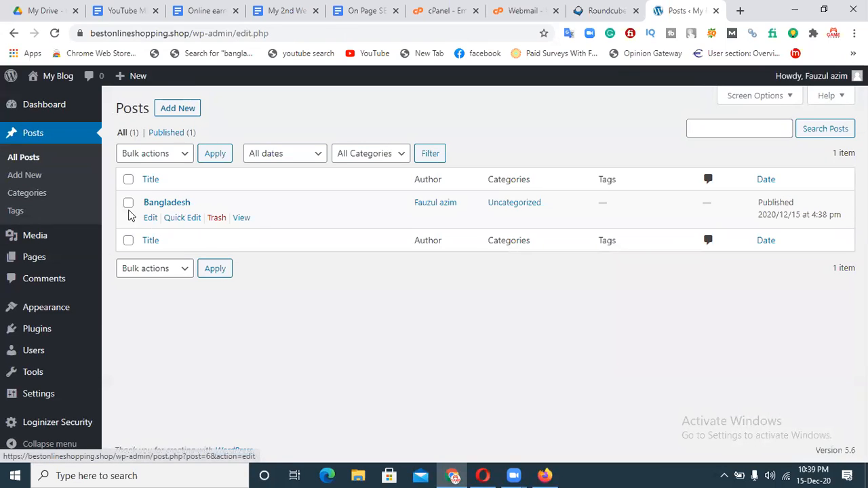
Check the empty Media Library and its upload screen, then open the Pages list.
mouse_move(38, 239)
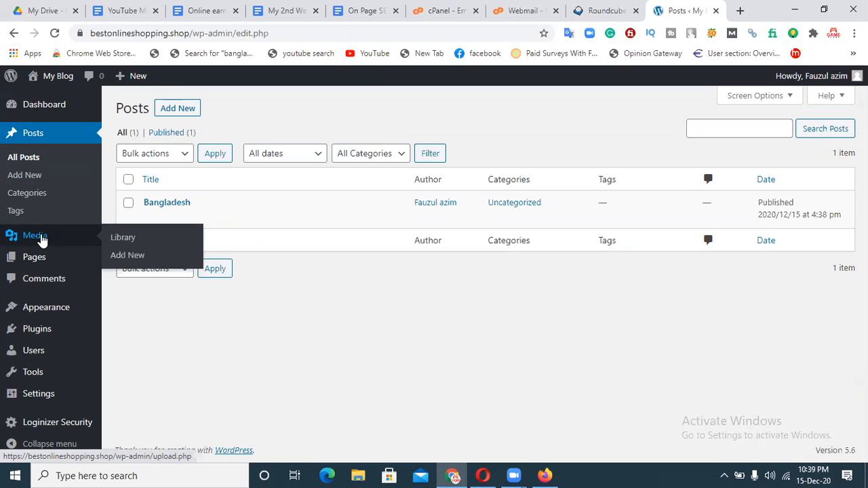
click(41, 240)
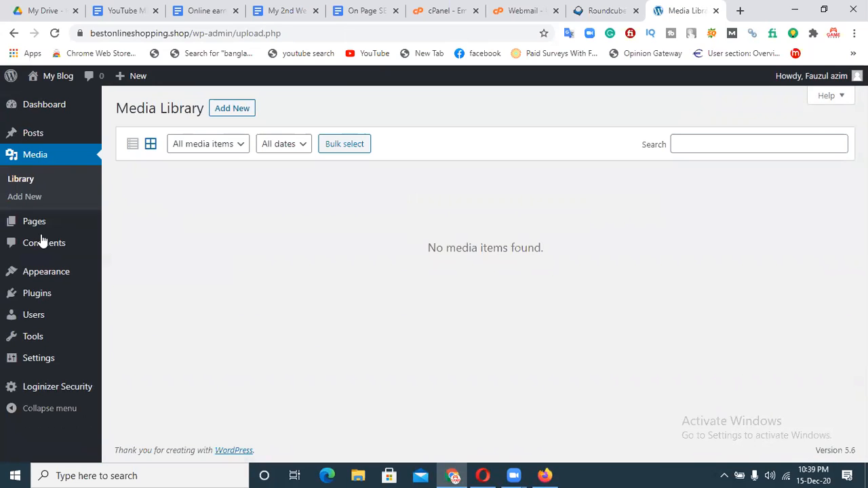
click(233, 111)
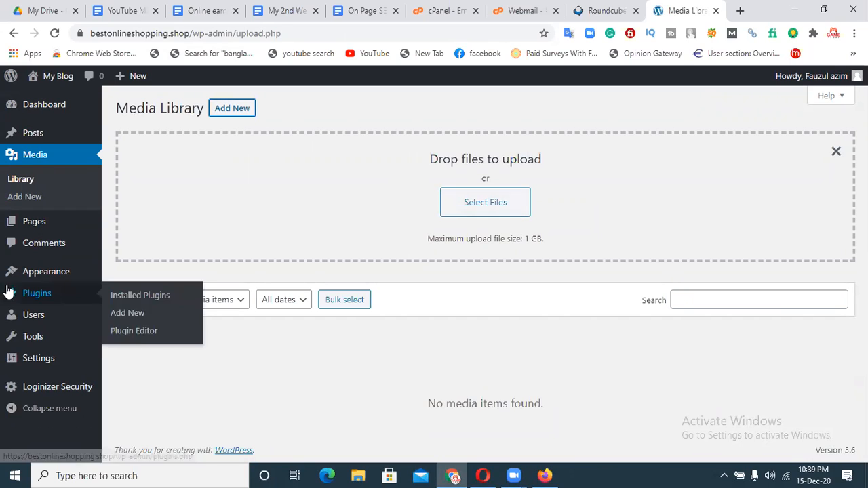
mouse_move(48, 233)
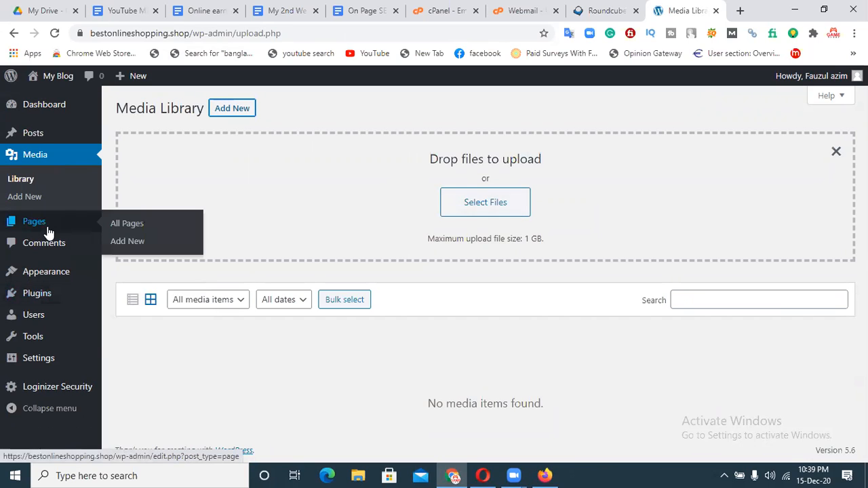
click(48, 233)
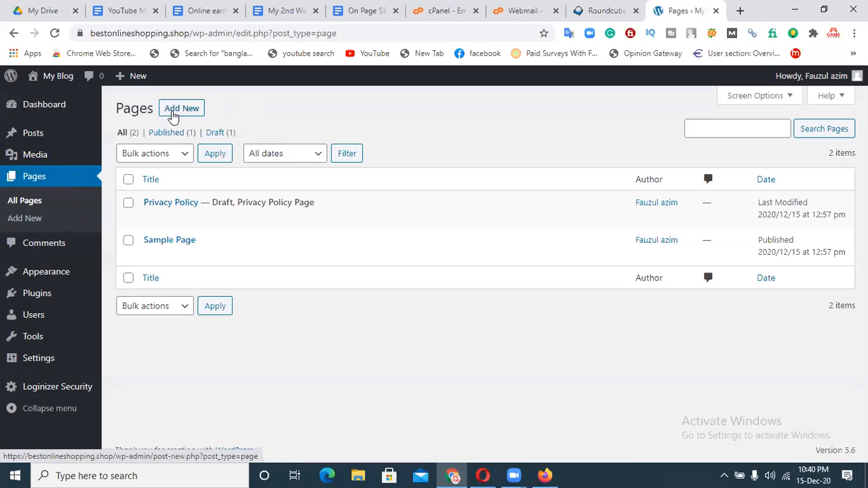
Look at the Add New Page screen, the Pages list, and the empty Comments screen.
click(182, 109)
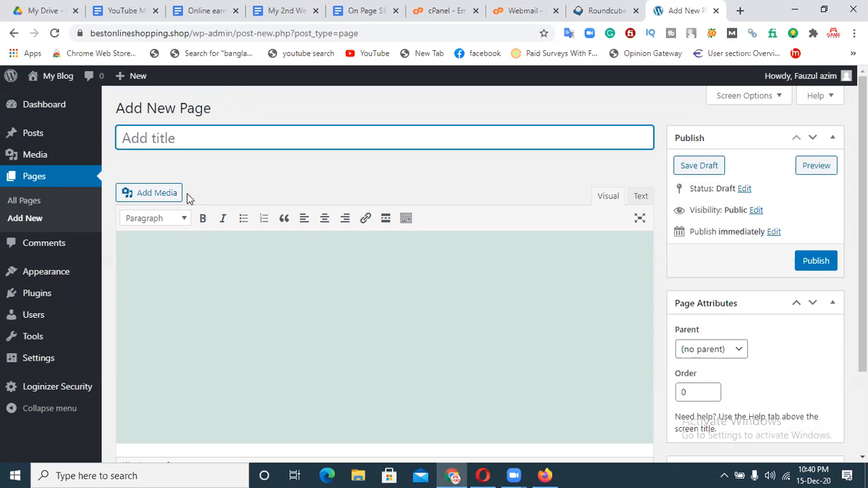
click(53, 246)
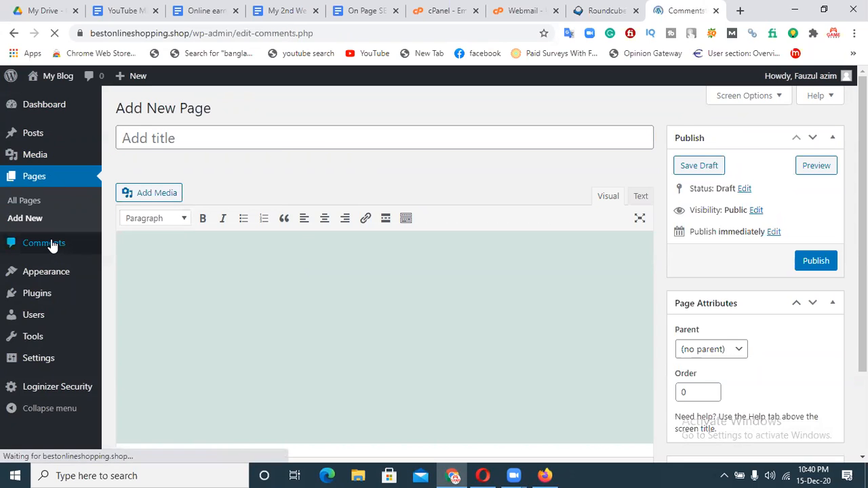
click(28, 175)
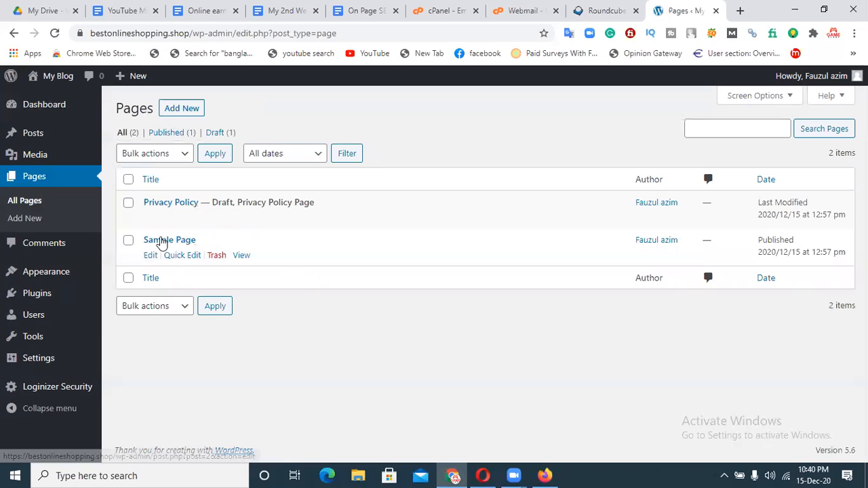
mouse_move(59, 143)
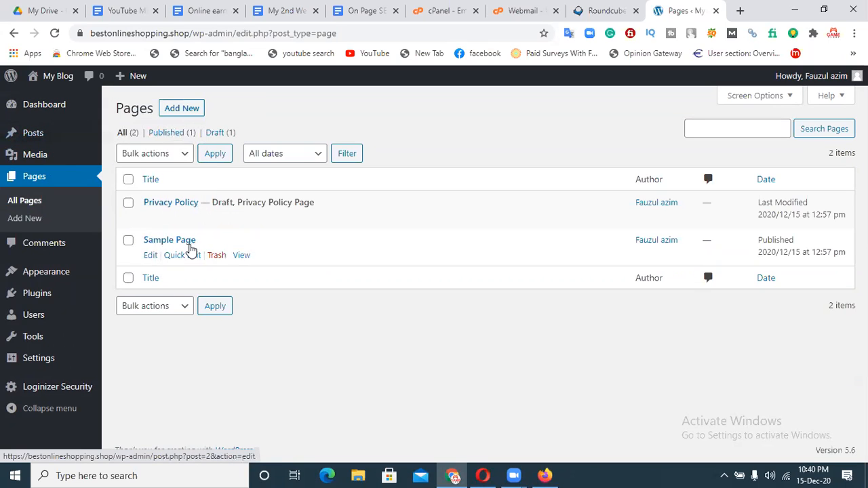
click(67, 244)
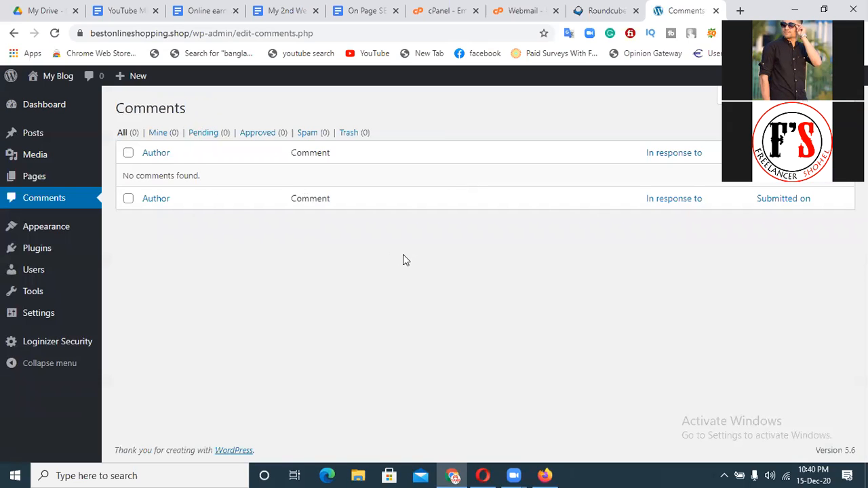
Open Appearance > Themes, showing Twenty Twenty-One active among three themes.
mouse_move(55, 234)
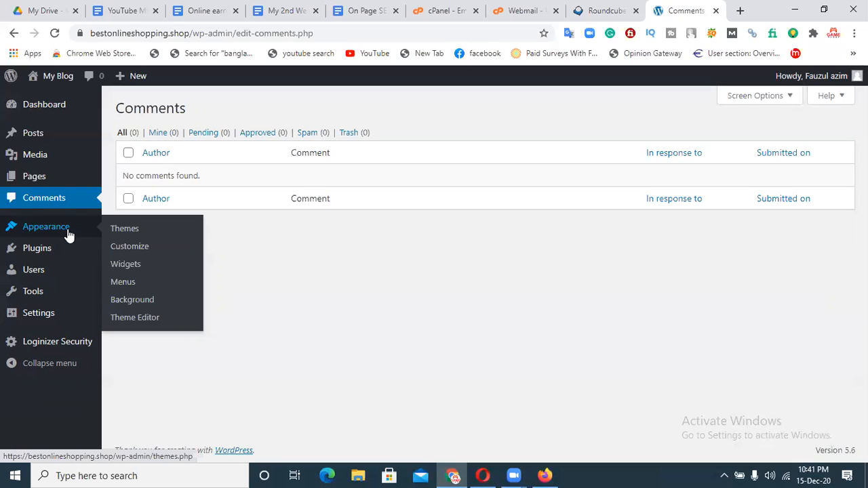
click(126, 233)
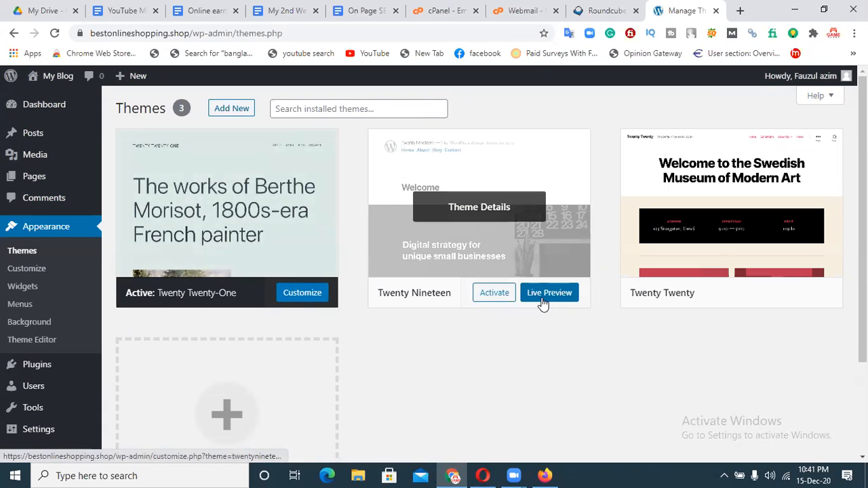
mouse_move(495, 294)
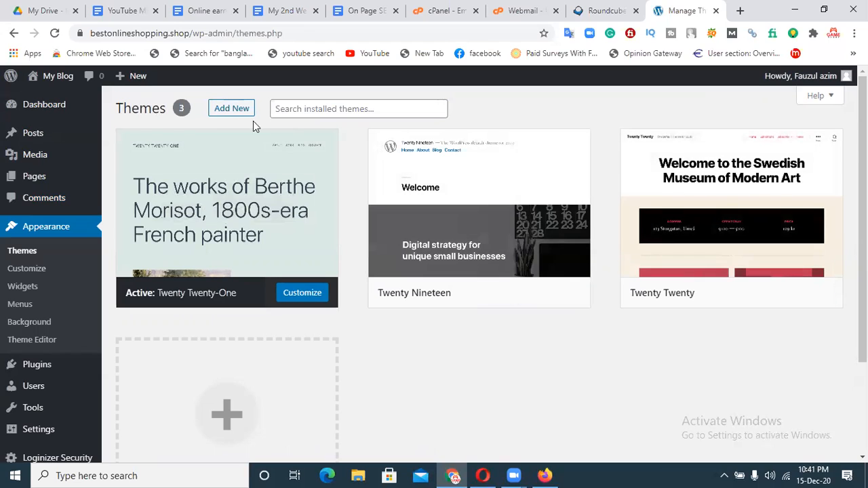
click(224, 111)
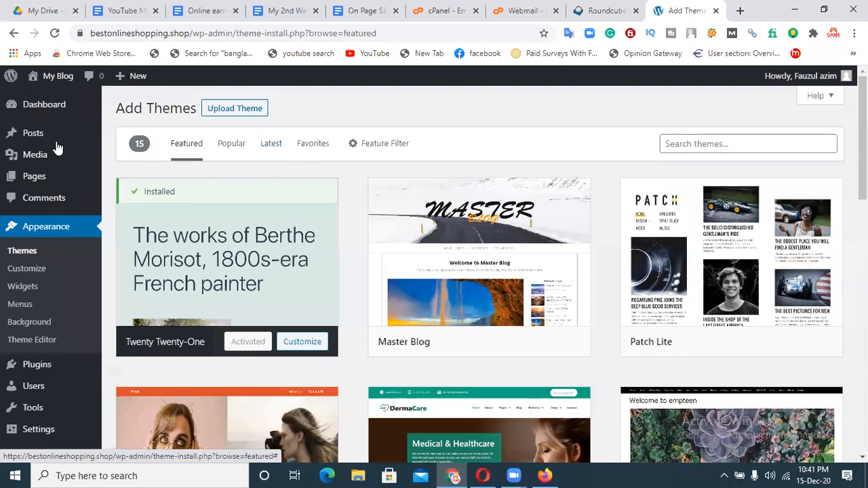
Browse the Popular themes tab, then search the theme directory for ECOMMERCE.
mouse_move(429, 272)
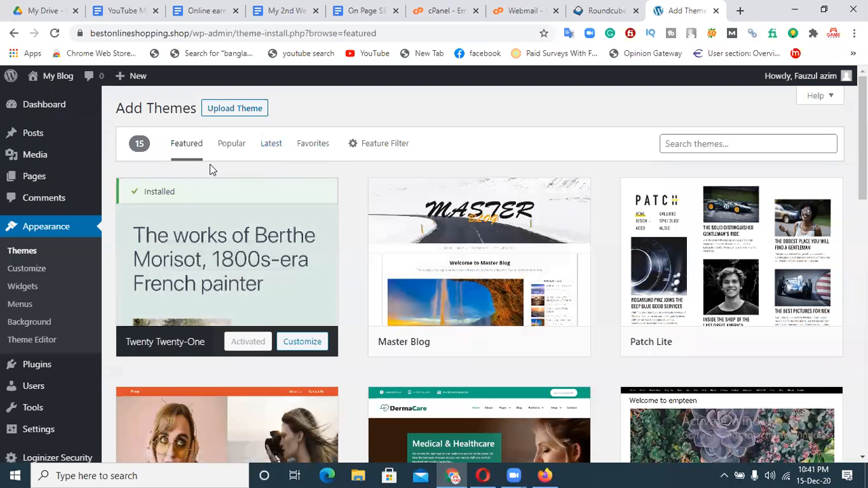
mouse_move(863, 139)
mouse_down()
mouse_move(863, 222)
mouse_move(863, 139)
mouse_up()
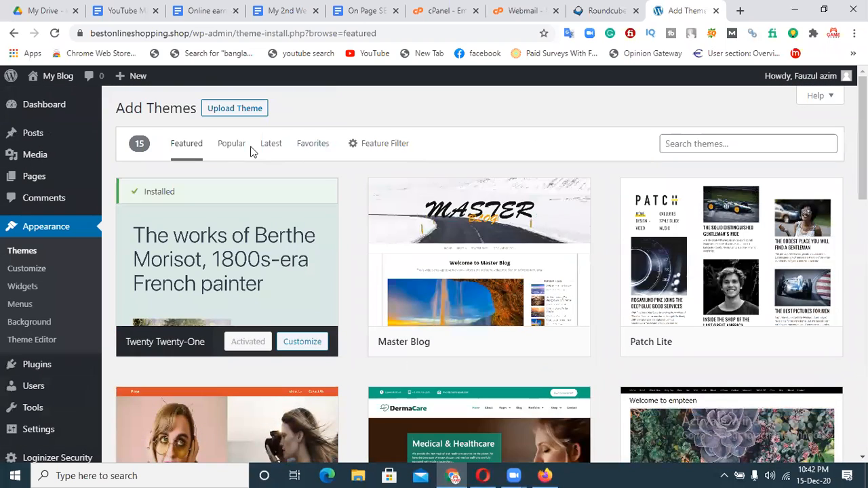
click(228, 146)
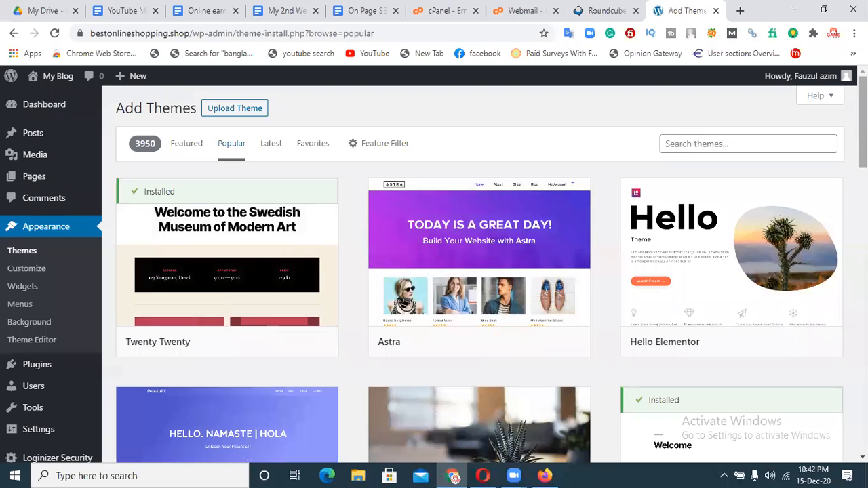
scroll(480, 271, down, 4)
scroll(480, 271, up, 4)
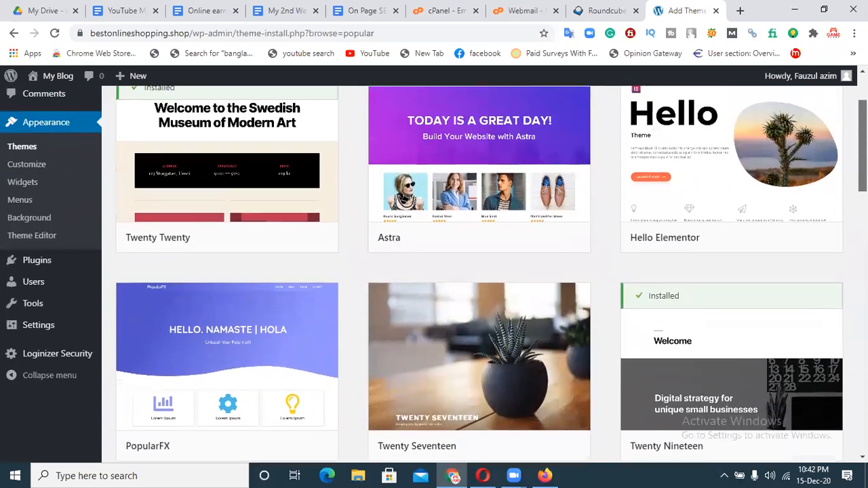
scroll(475, 326, down, 2)
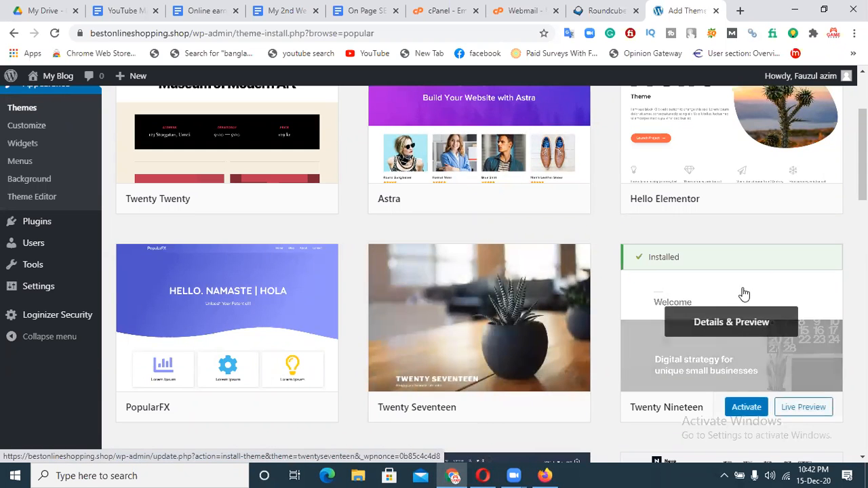
scroll(479, 275, up, 3)
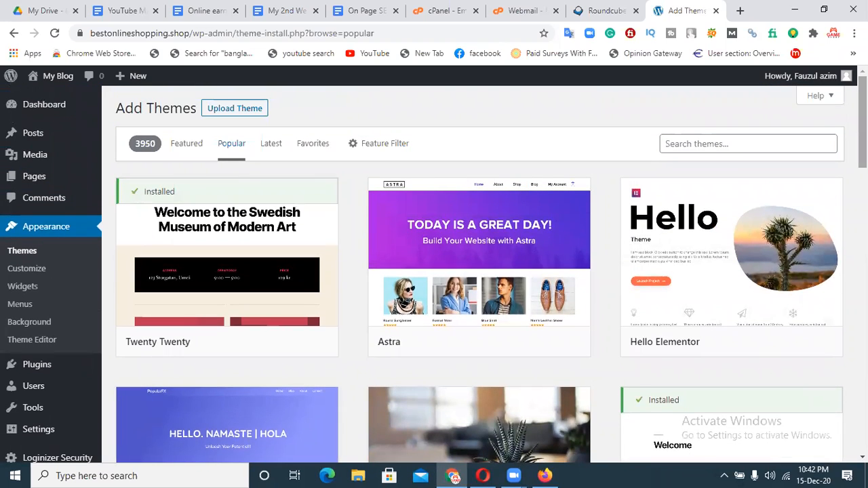
click(742, 144)
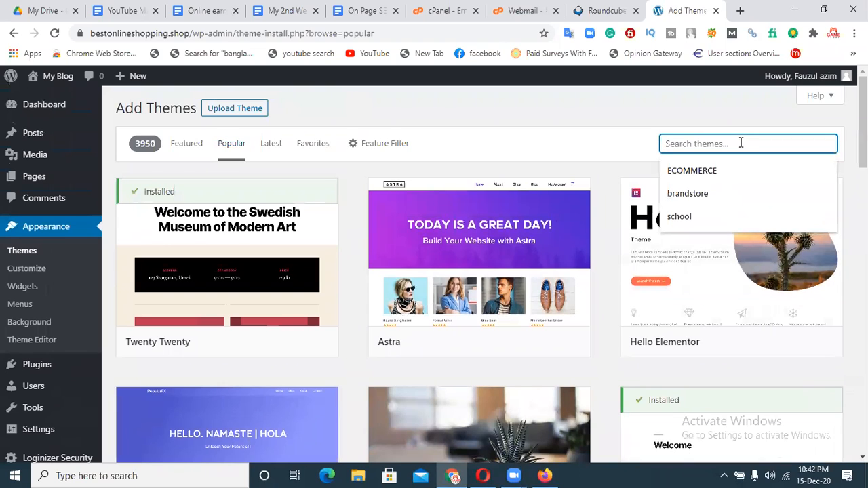
click(724, 166)
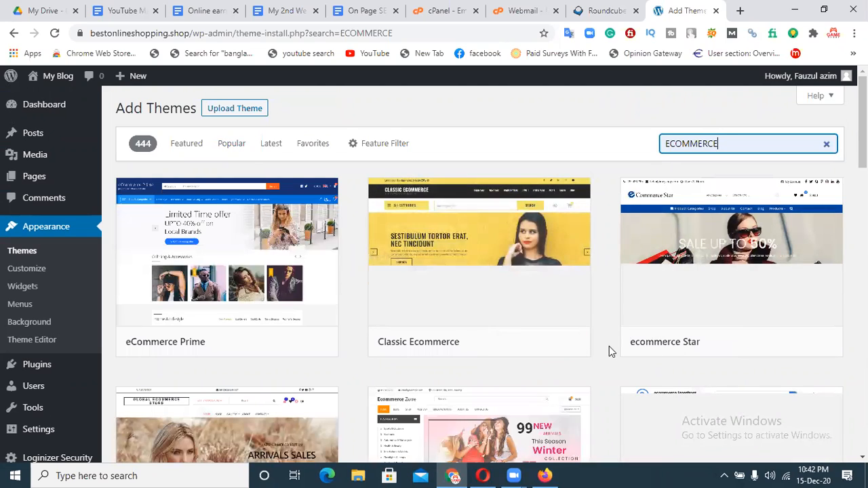
scroll(679, 407, down, 1)
scroll(819, 176, down, 2)
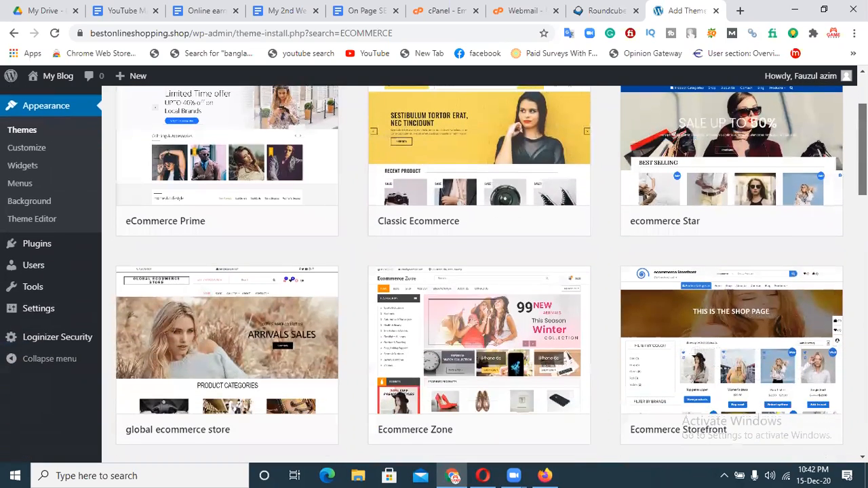
scroll(819, 176, up, 1)
mouse_move(521, 290)
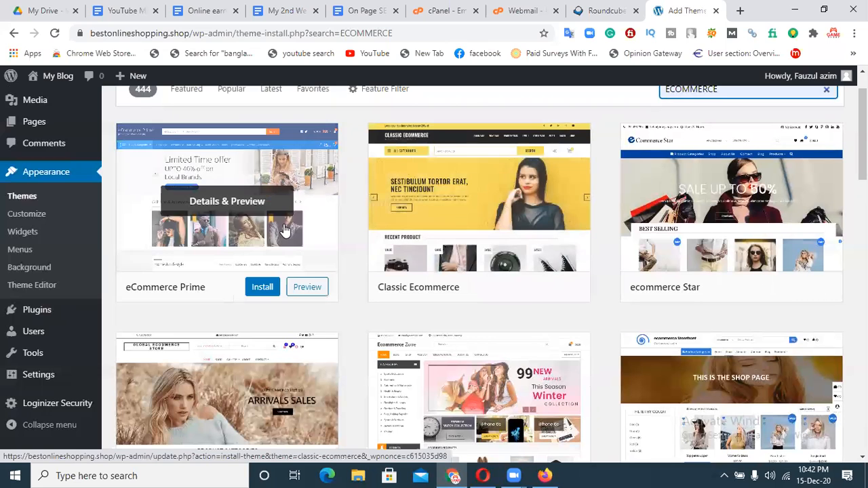
click(237, 96)
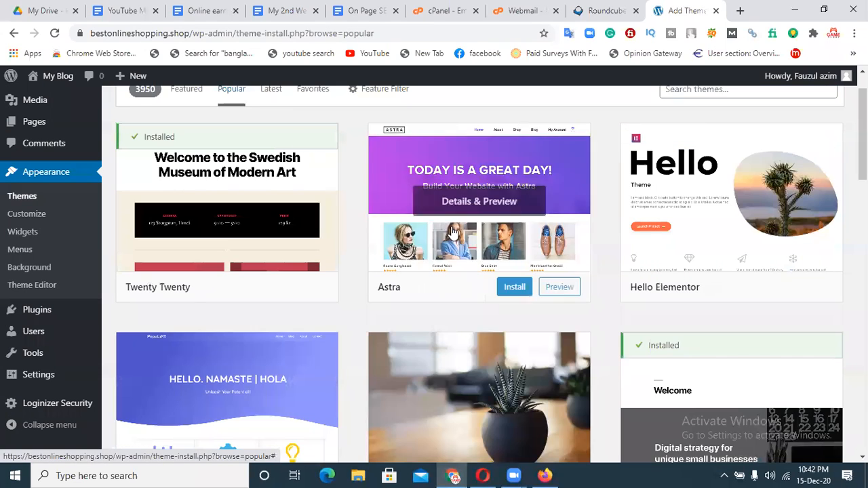
drag(863, 135, 863, 175)
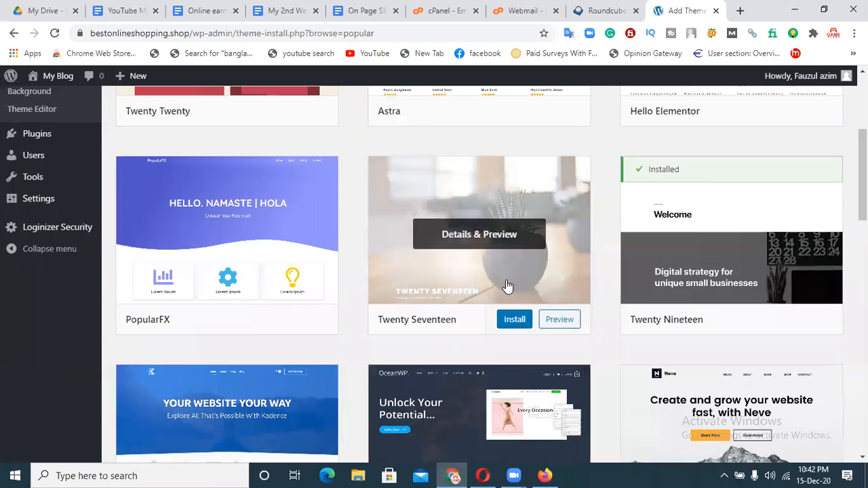
click(514, 322)
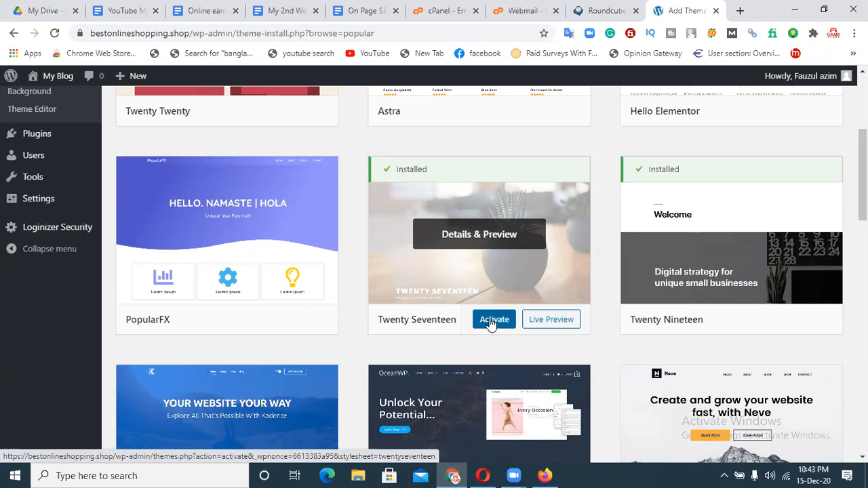
Activate the installed Twenty Seventeen theme.
click(493, 322)
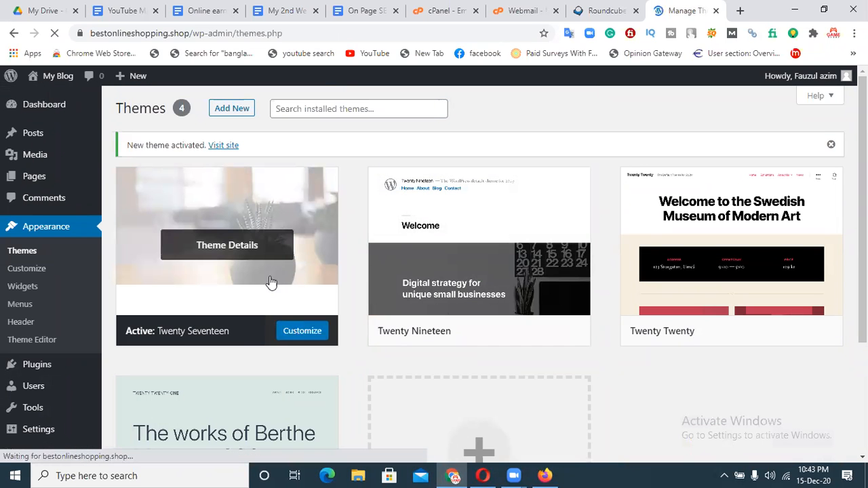
mouse_move(64, 109)
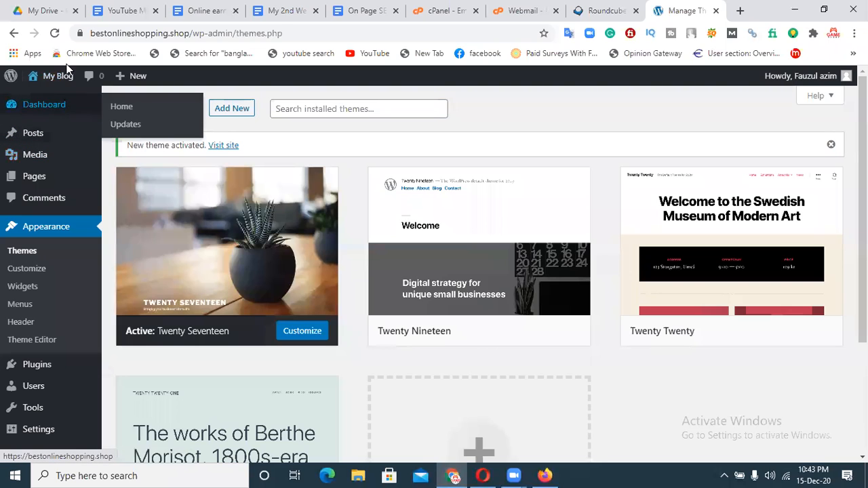
View the live site's front page showing the Bangladesh post.
click(49, 108)
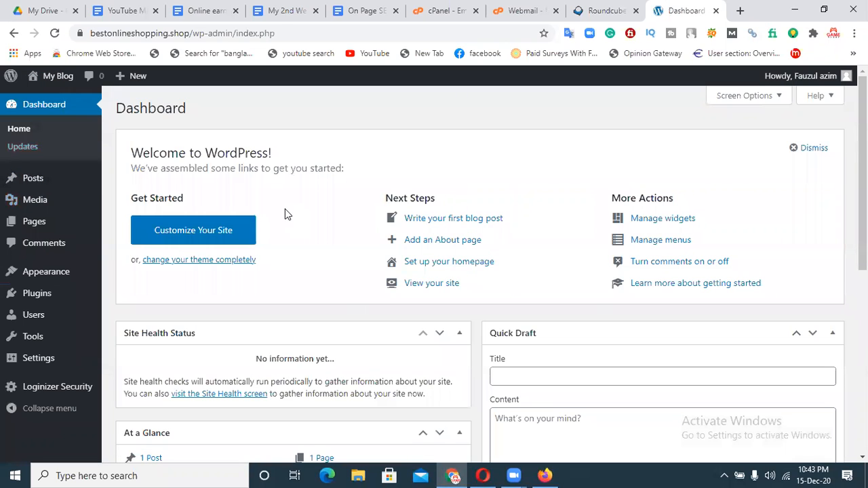
mouse_move(59, 79)
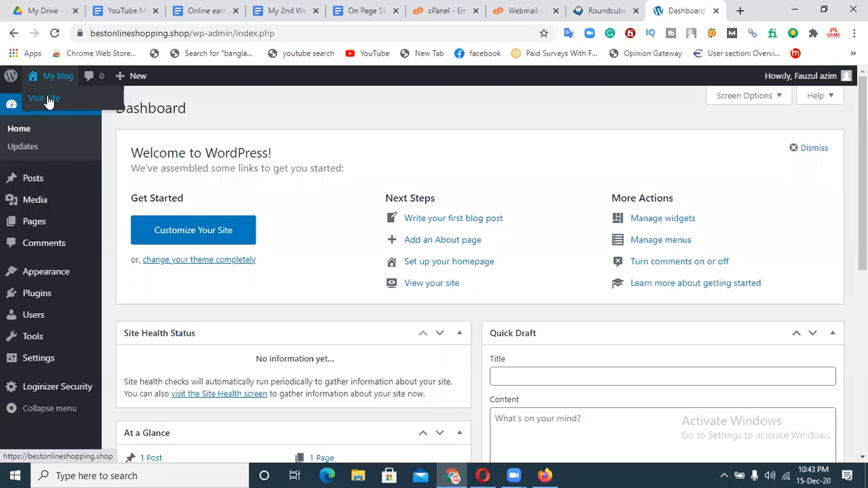
click(45, 99)
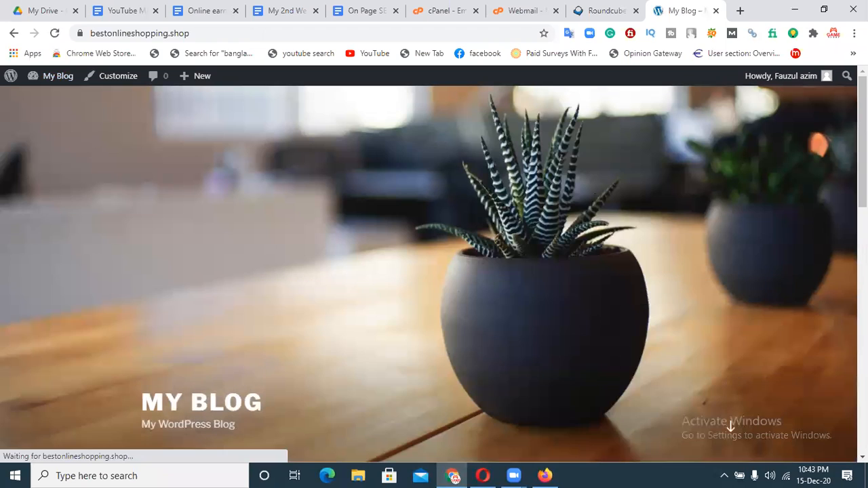
click(731, 425)
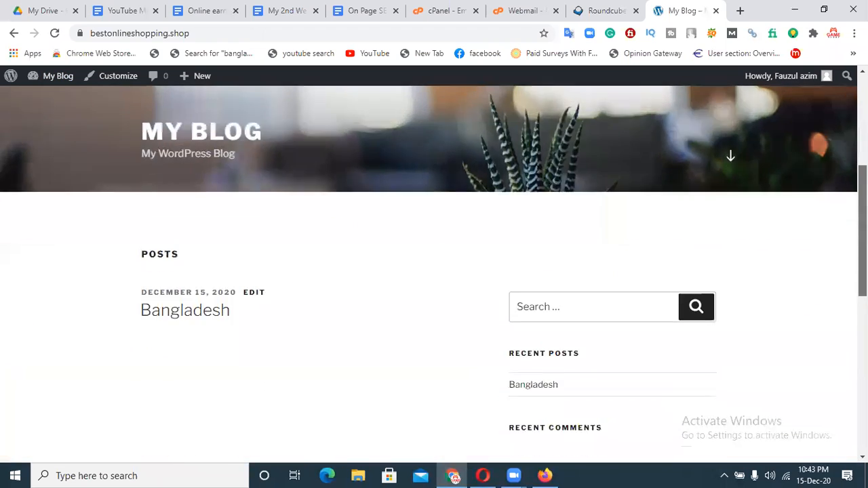
scroll(552, 225, up, 7)
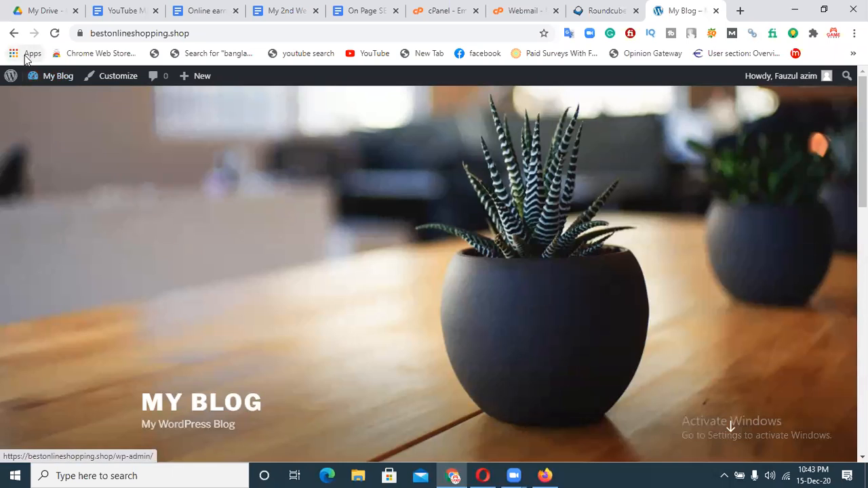
Return to the admin Dashboard through the My Blog admin-bar menu.
mouse_move(37, 80)
click(51, 99)
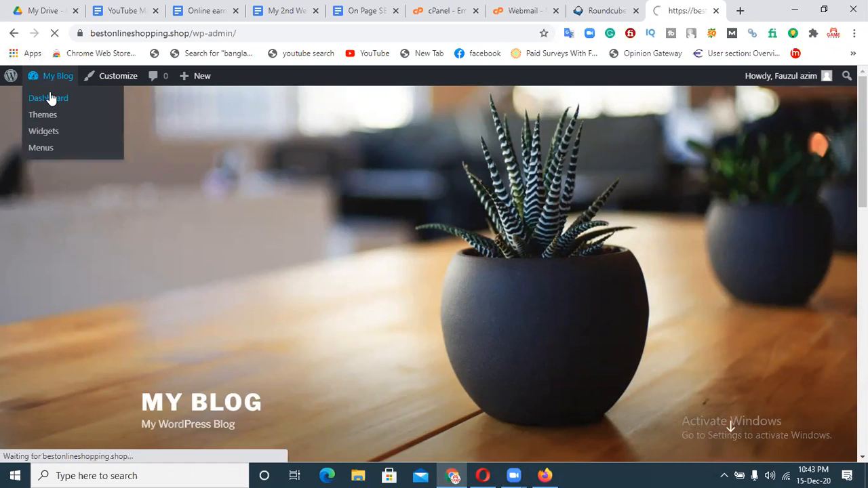
mouse_move(64, 279)
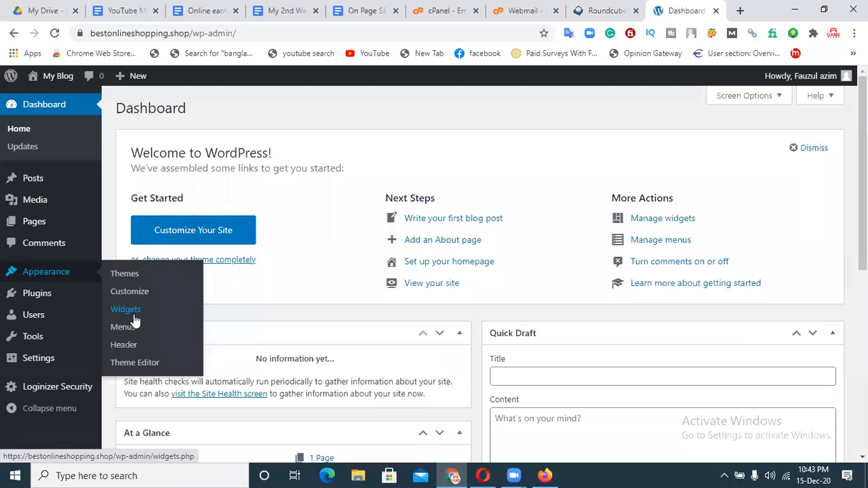
right_click(57, 83)
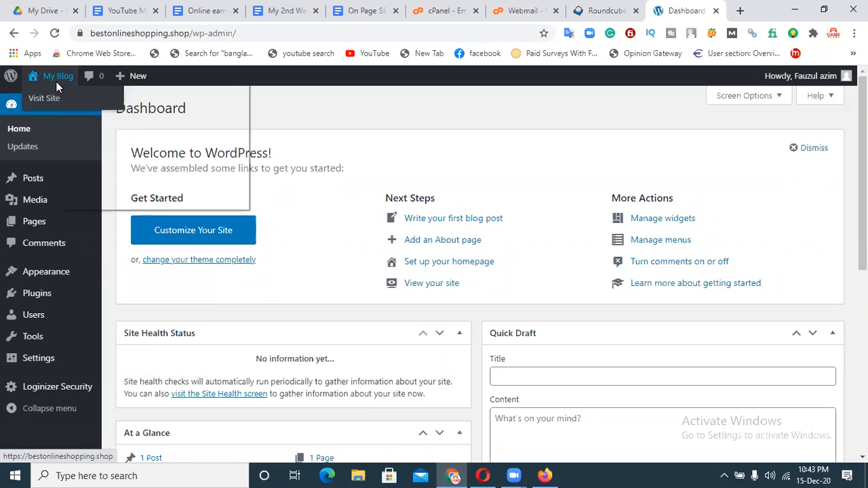
click(48, 99)
click(47, 99)
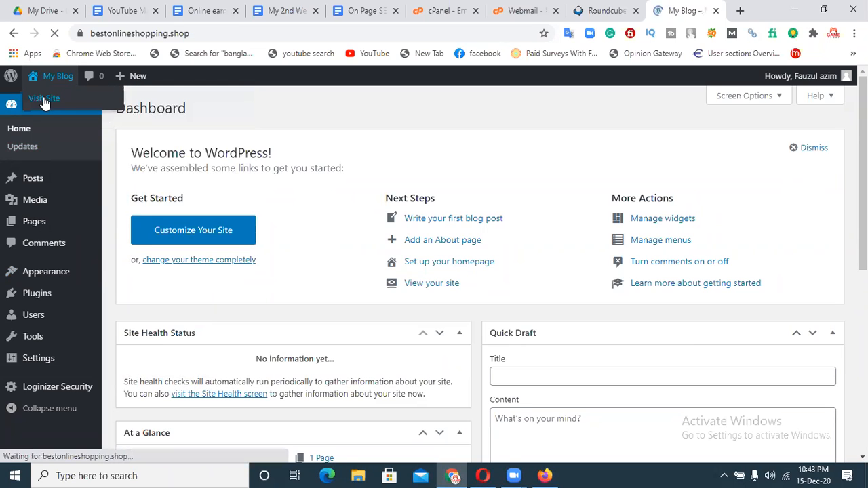
drag(863, 152, 863, 299)
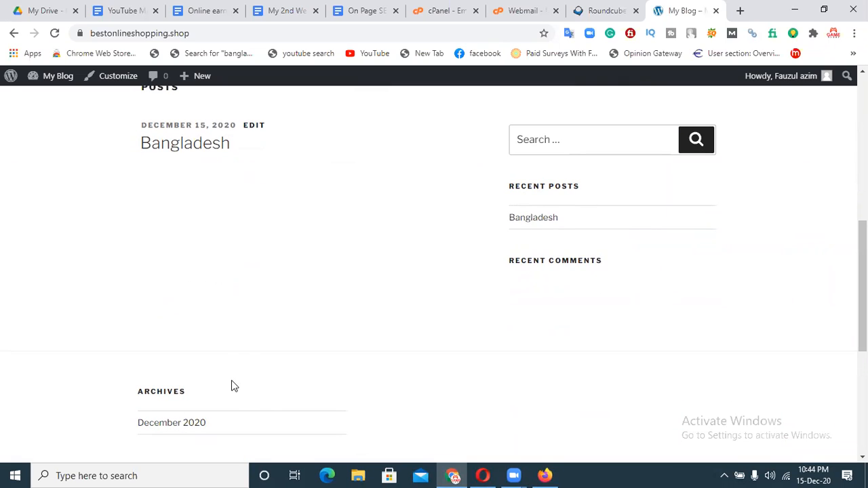
drag(863, 289, 863, 244)
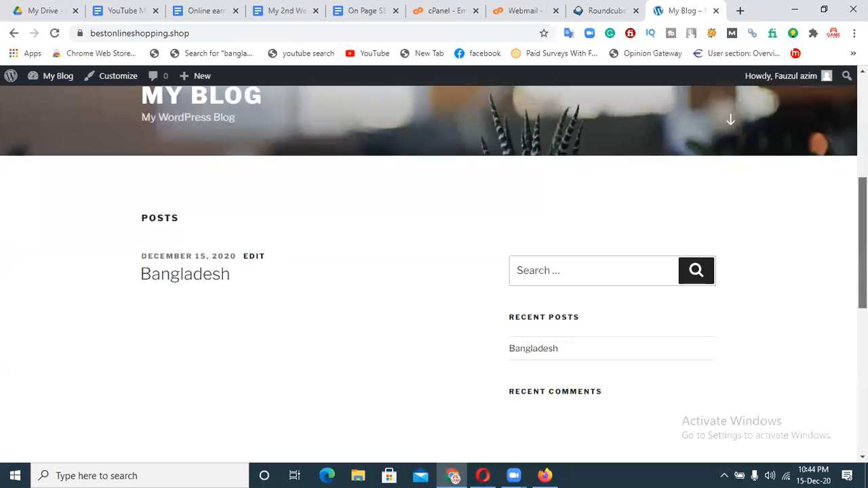
scroll(749, 266, down, 1)
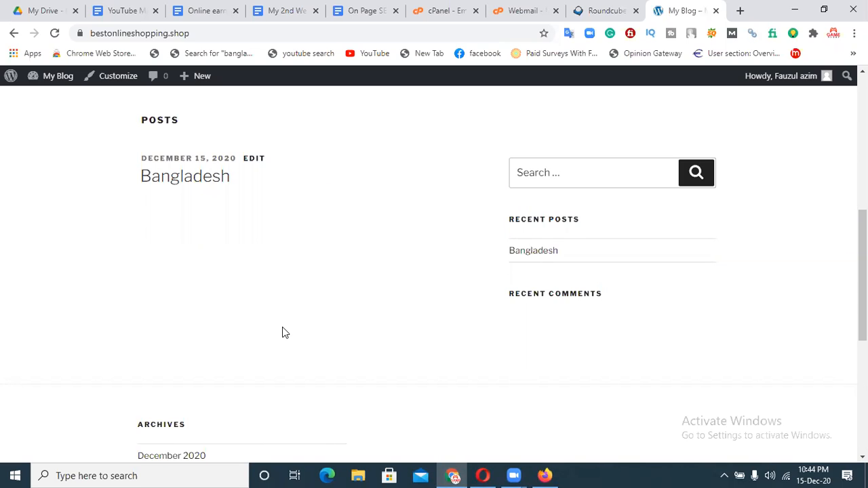
click(13, 33)
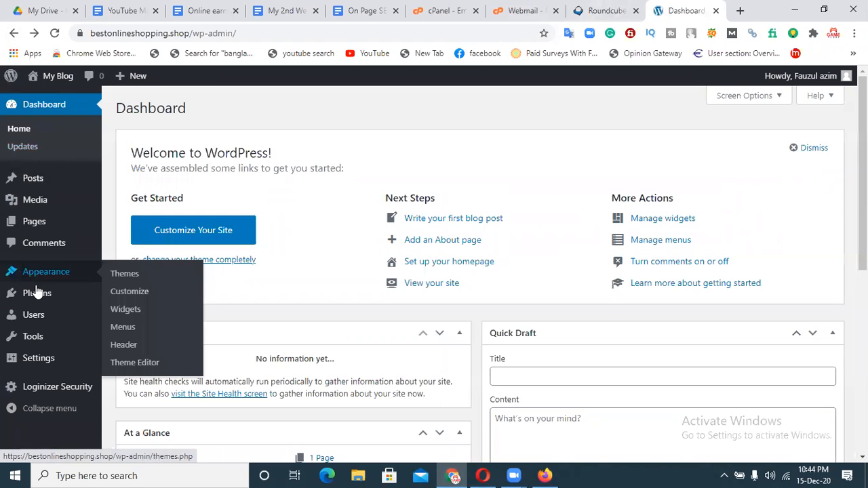
Go to Appearance > Menus to reach the empty menu editor, ready for a first menu.
click(124, 331)
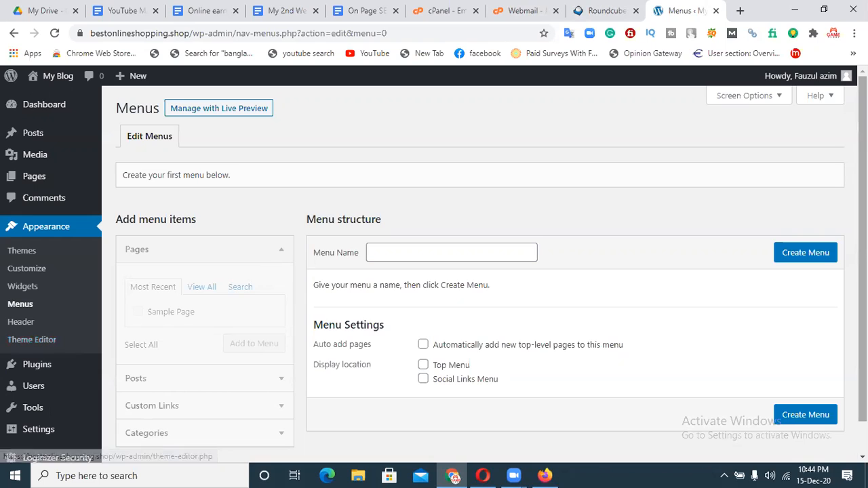
scroll(267, 335, down, 1)
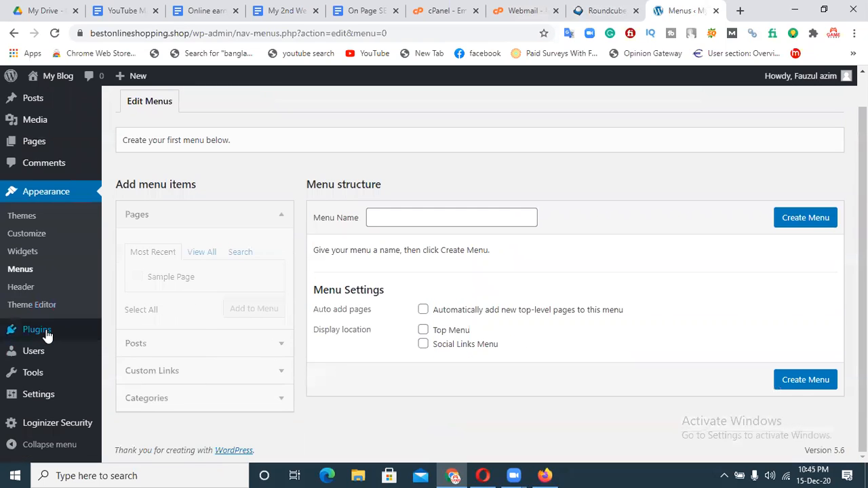
mouse_move(46, 334)
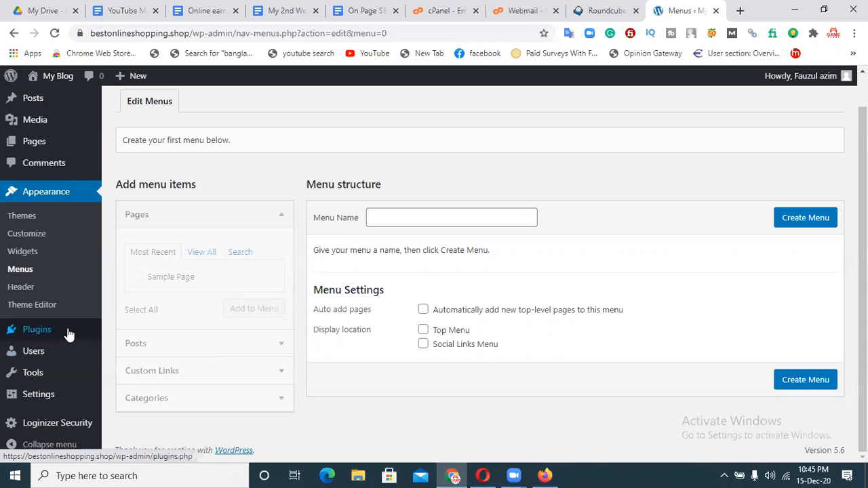
Return from the Plugins list to the Themes page, with Twenty Seventeen active among 4 themes.
click(36, 333)
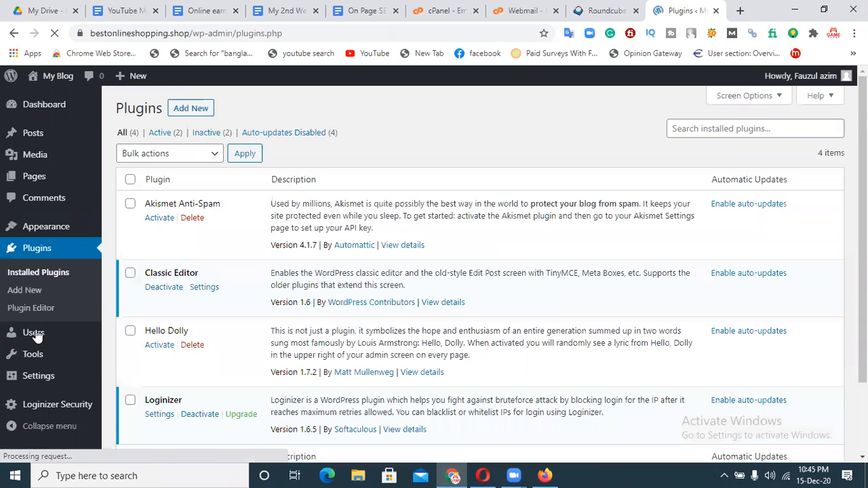
click(43, 250)
click(50, 231)
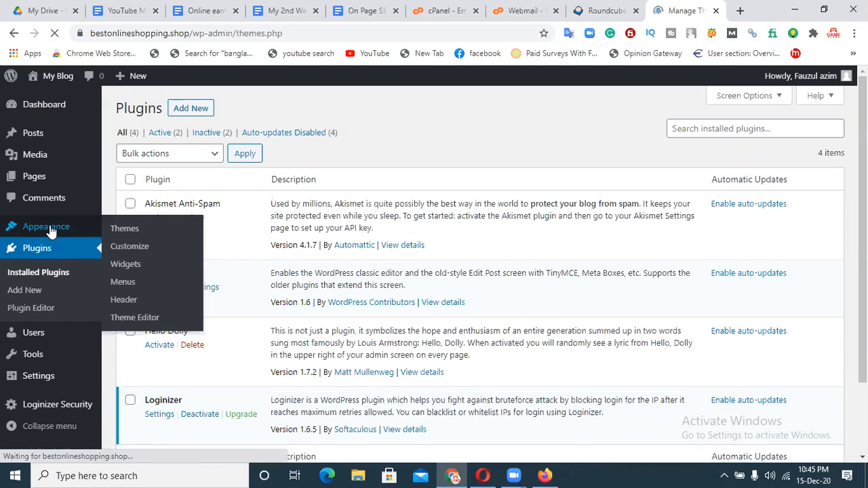
mouse_move(31, 366)
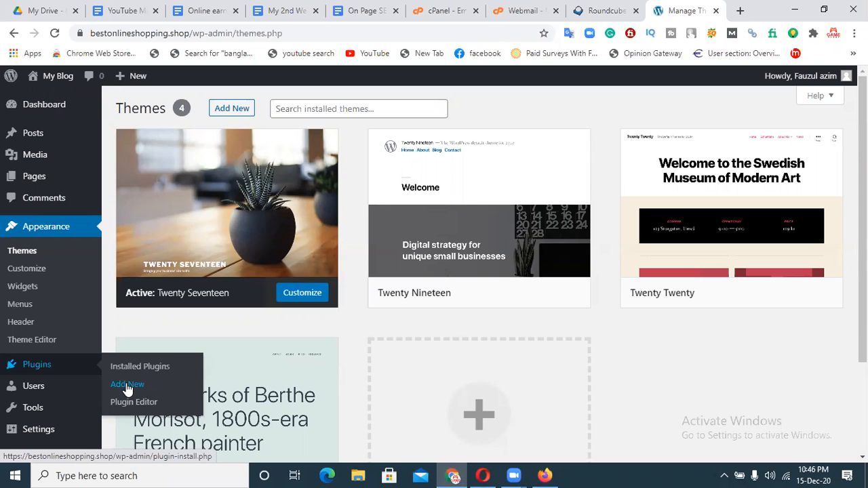
Search Add Plugins for 'social media' and install Social Media Share Buttons & Pop Up Social Sharing Icons.
click(127, 390)
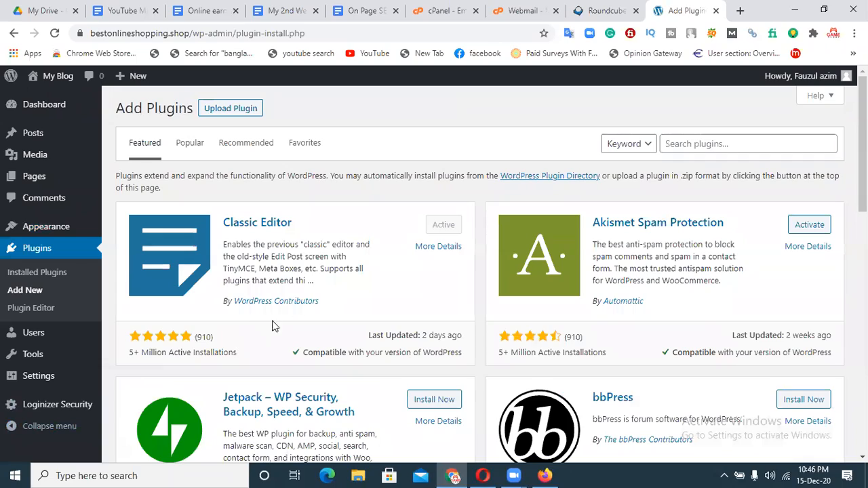
scroll(862, 176, down, 2)
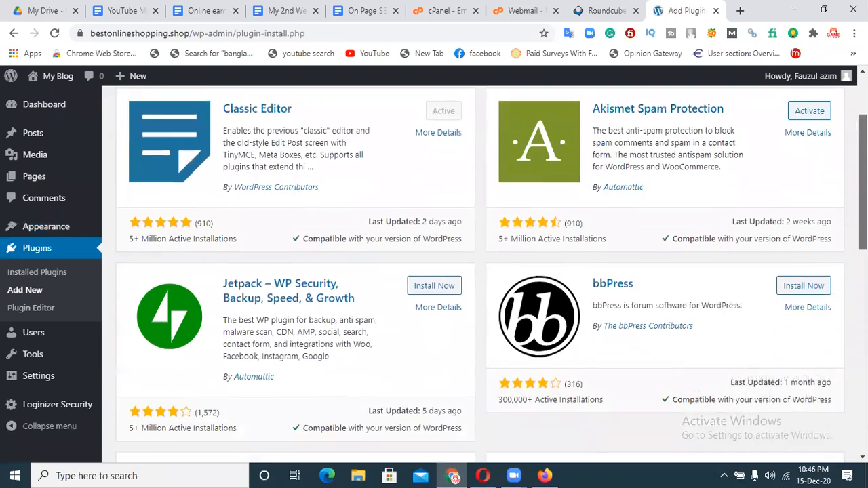
scroll(862, 176, down, 10)
scroll(862, 176, up, 11)
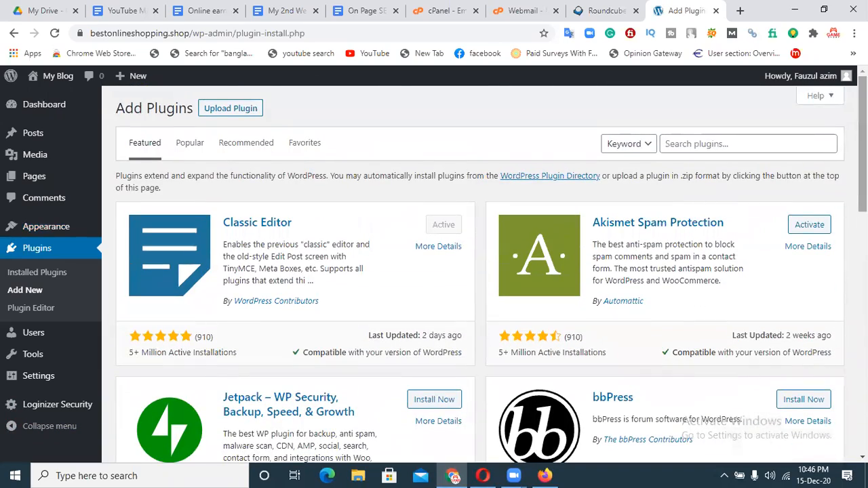
click(684, 146)
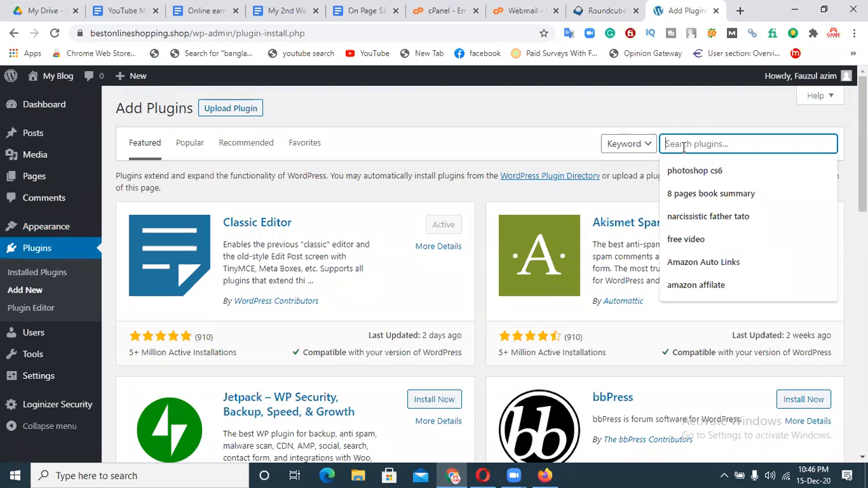
text(social mediya)
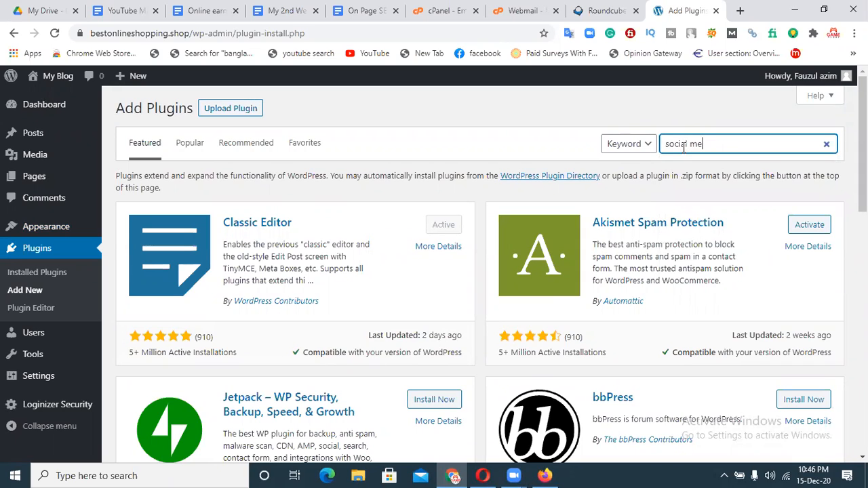
key(BackSpace)
key(BackSpace)
text(a)
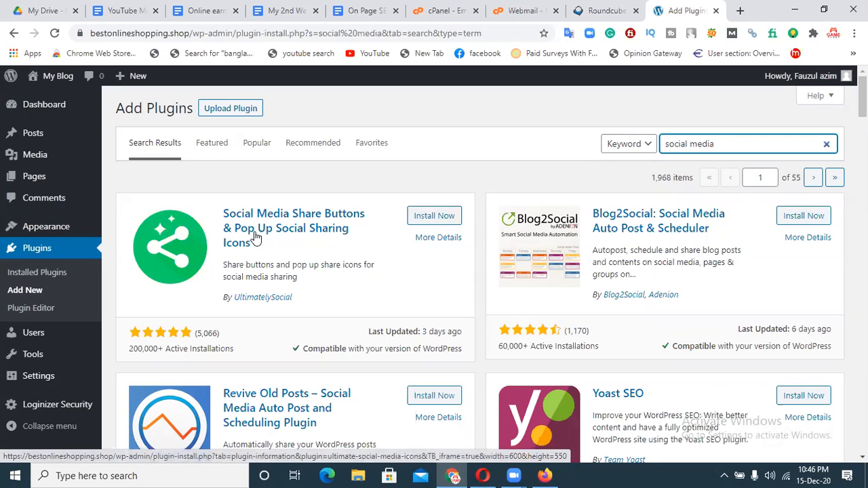
click(434, 220)
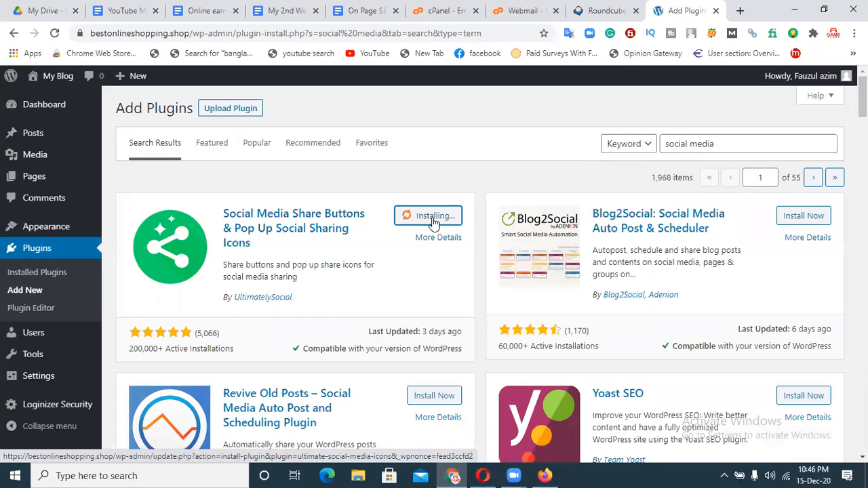
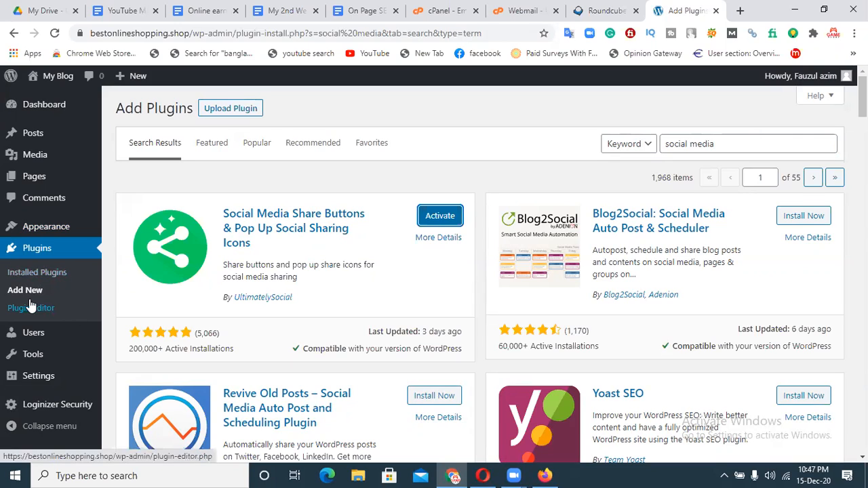
Open Installed Plugins, scroll the list, and tick the inactive Social Media and Share Icons plugin.
click(26, 276)
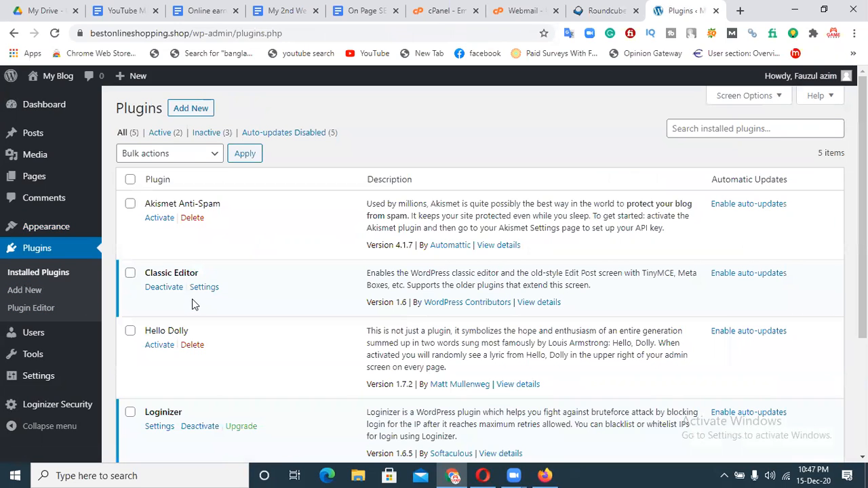
scroll(686, 422, down, 3)
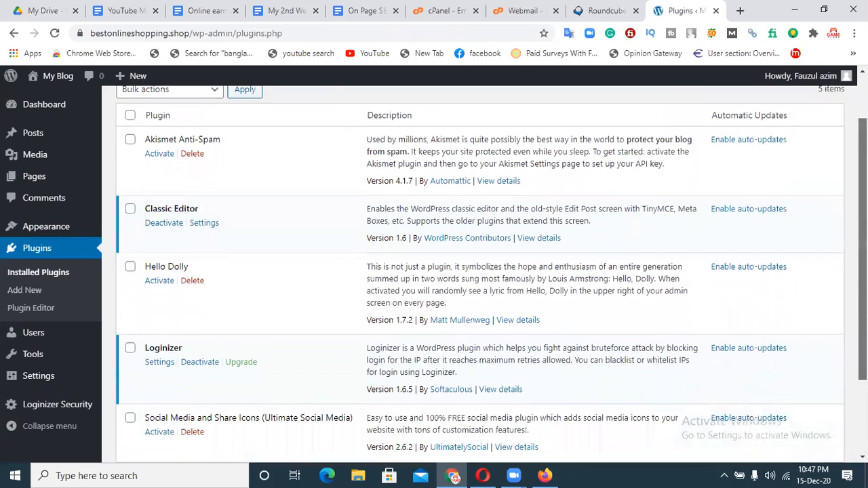
scroll(687, 422, up, 1)
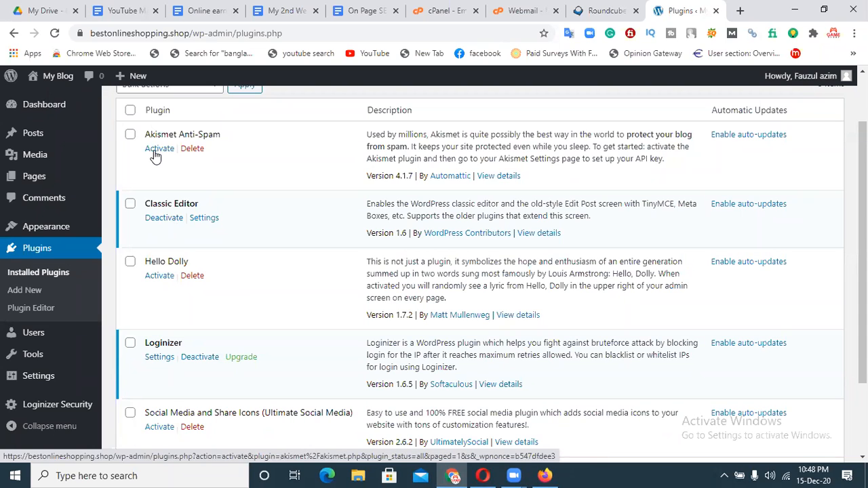
scroll(708, 358, down, 2)
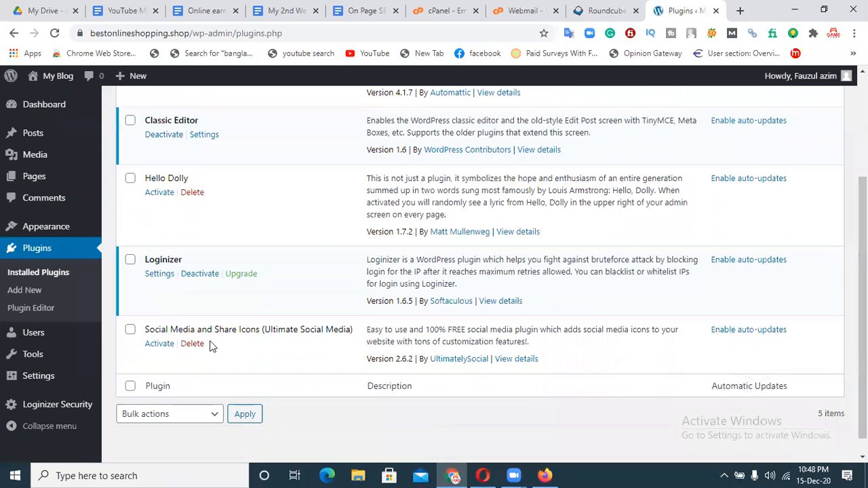
click(130, 333)
Activate Social Media and Share Icons, skip its security-alerts opt-in, and return to Installed Plugins.
click(159, 344)
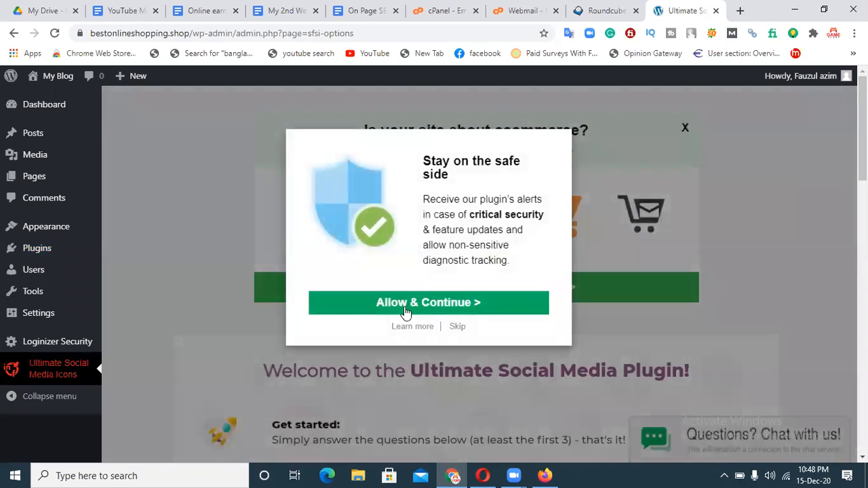
click(457, 327)
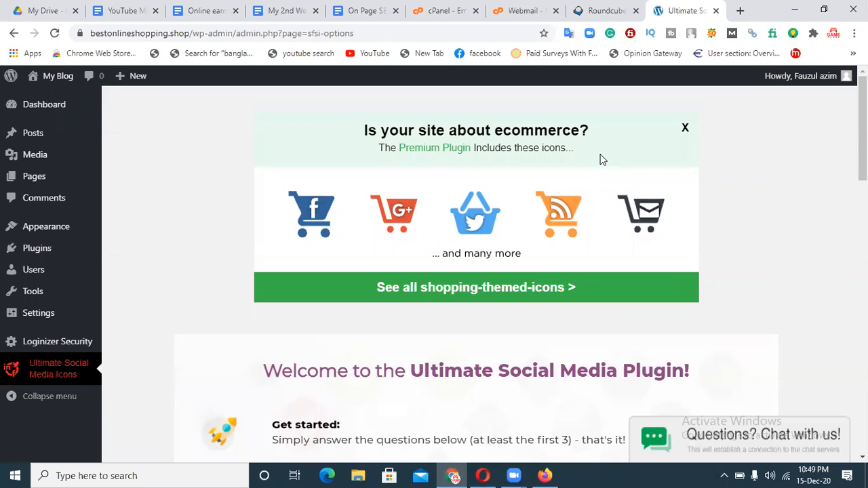
mouse_move(43, 250)
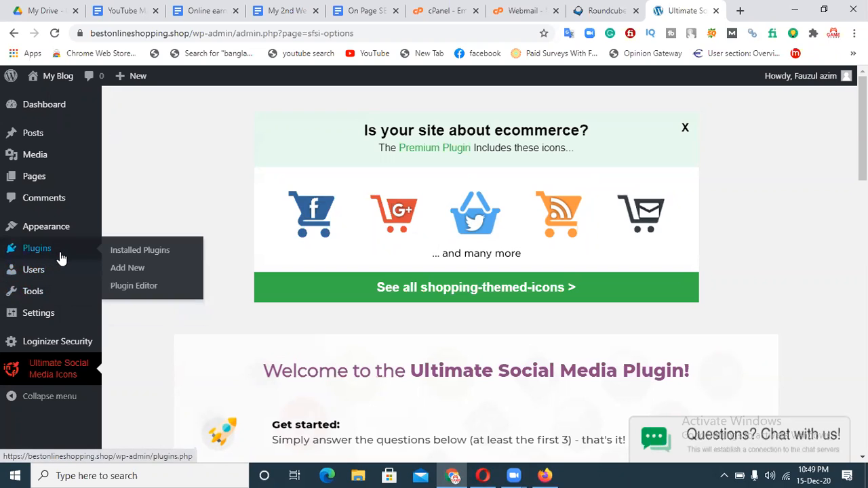
click(146, 258)
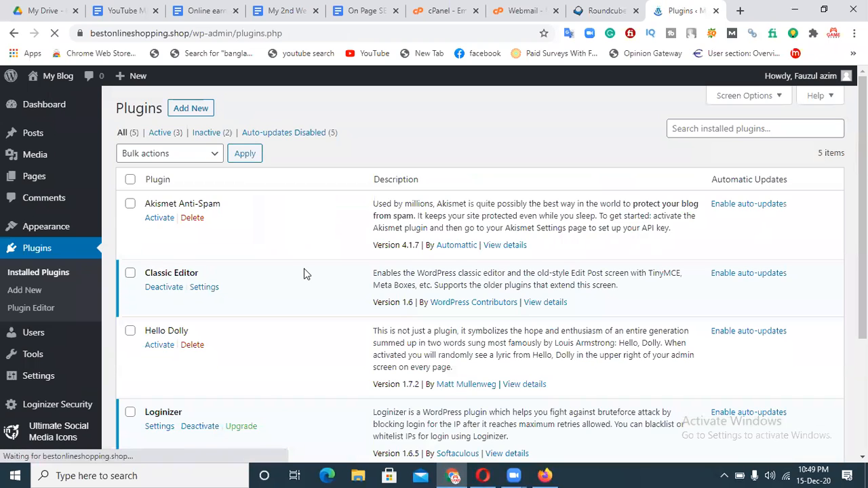
Tick Social Media and Share Icons in the plugin list and deactivate it.
scroll(331, 357, down, 3)
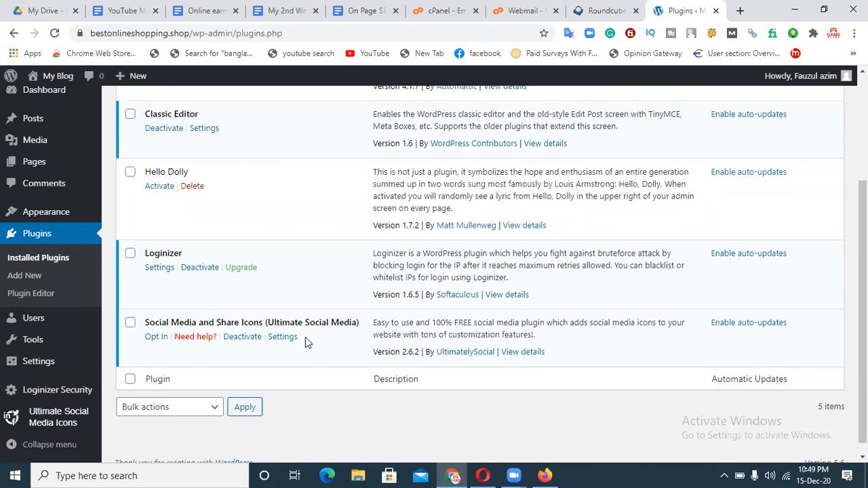
click(132, 324)
click(244, 339)
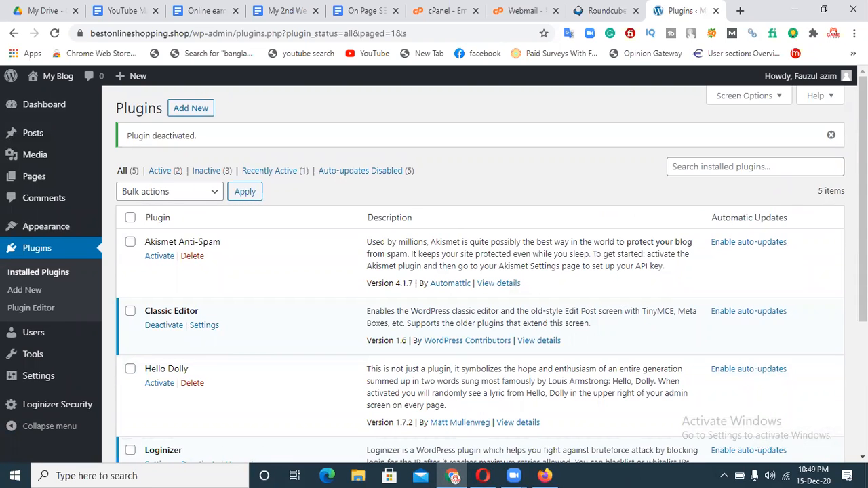
Scroll back to Akismet Anti-Spam, tick it and activate it.
scroll(863, 197, down, 2)
scroll(863, 203, down, 2)
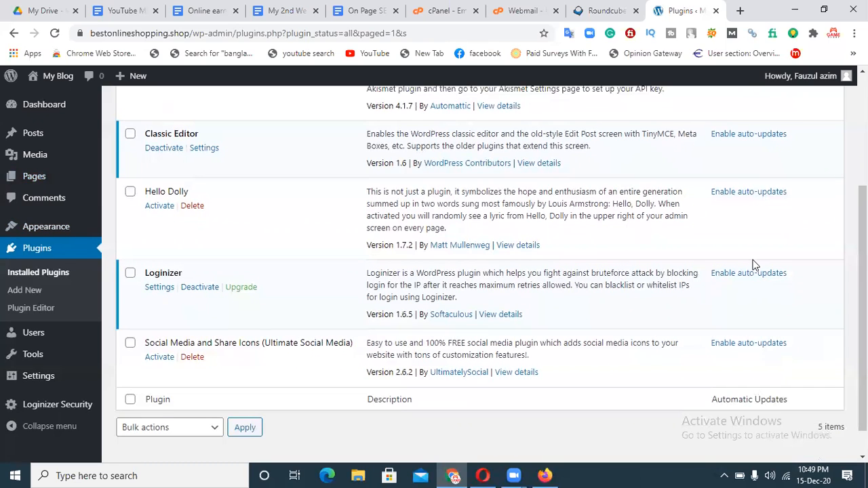
scroll(863, 244, up, 3)
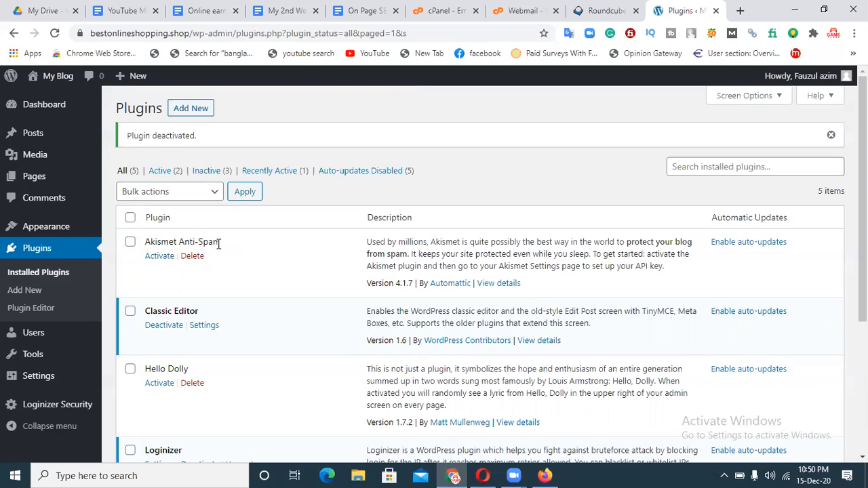
click(129, 242)
click(165, 259)
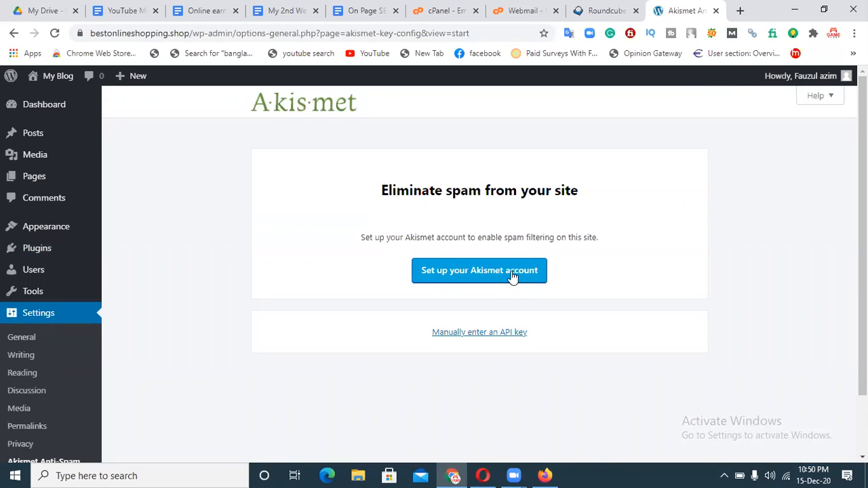
Start Akismet account setup to bring up the Personal, Plus and Enterprise pricing page.
click(469, 273)
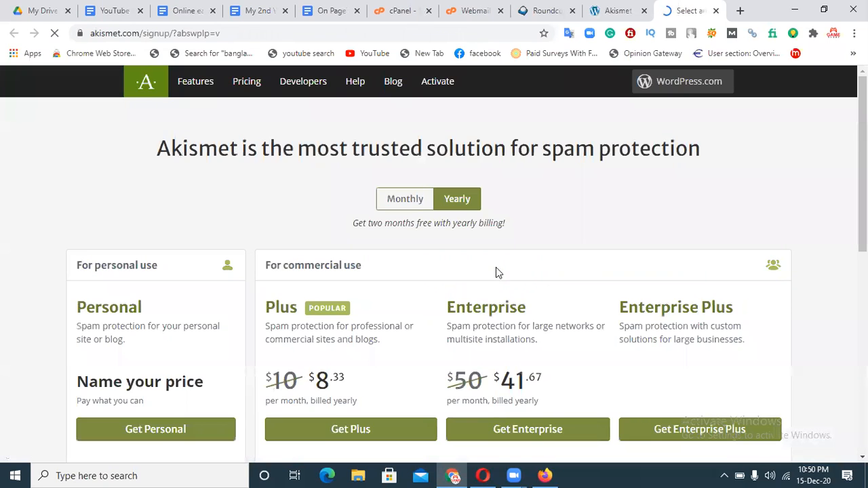
Choose the Akismet Personal plan and slide its price down to $0 per year.
scroll(494, 292, down, 2)
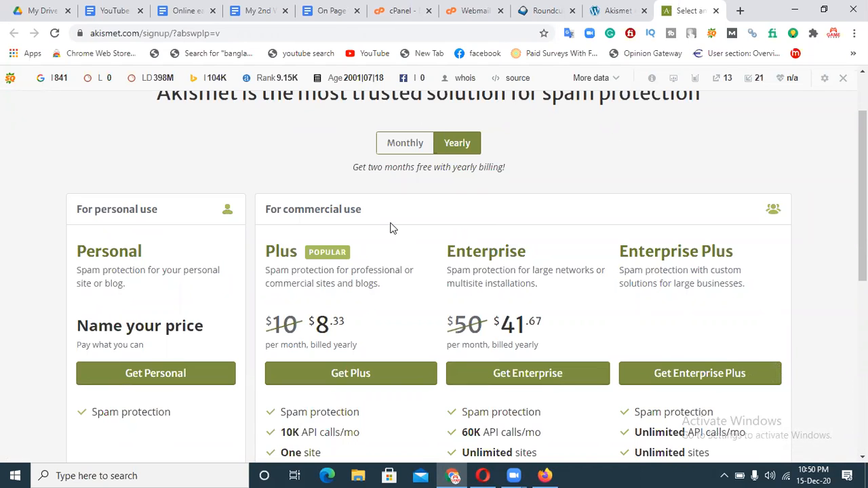
scroll(863, 217, down, 2)
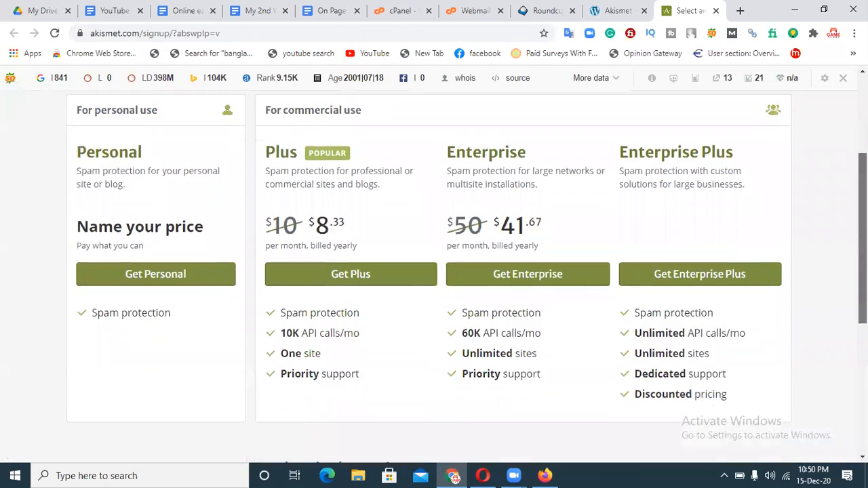
scroll(435, 271, down, 2)
scroll(434, 271, up, 1)
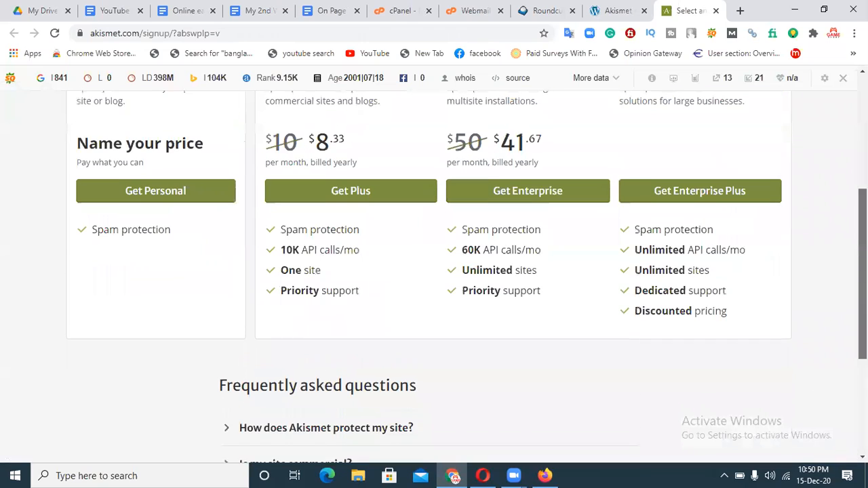
click(155, 194)
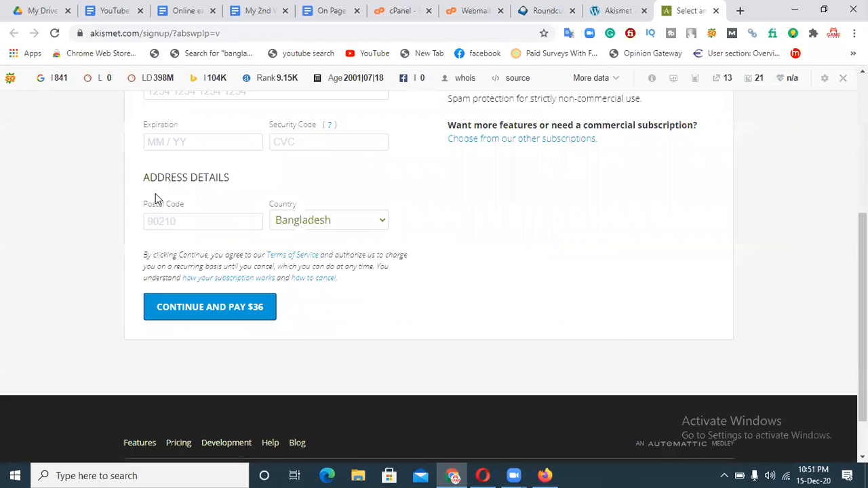
scroll(529, 229, up, 3)
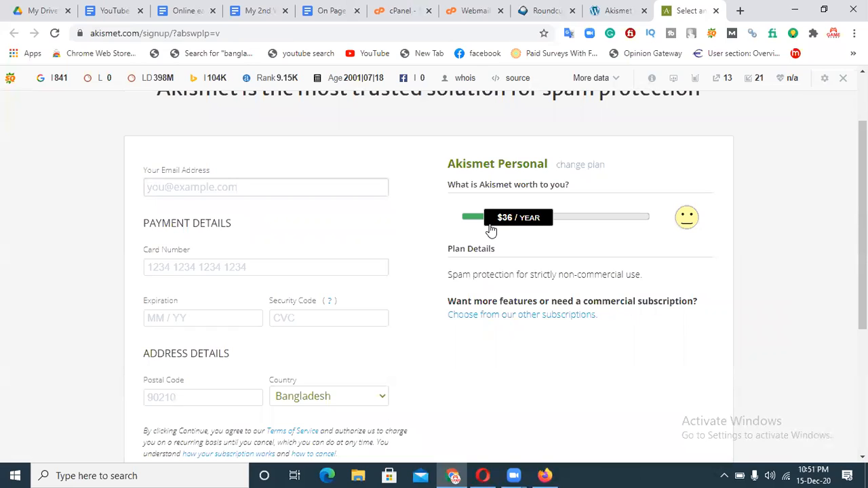
drag(502, 226, 418, 218)
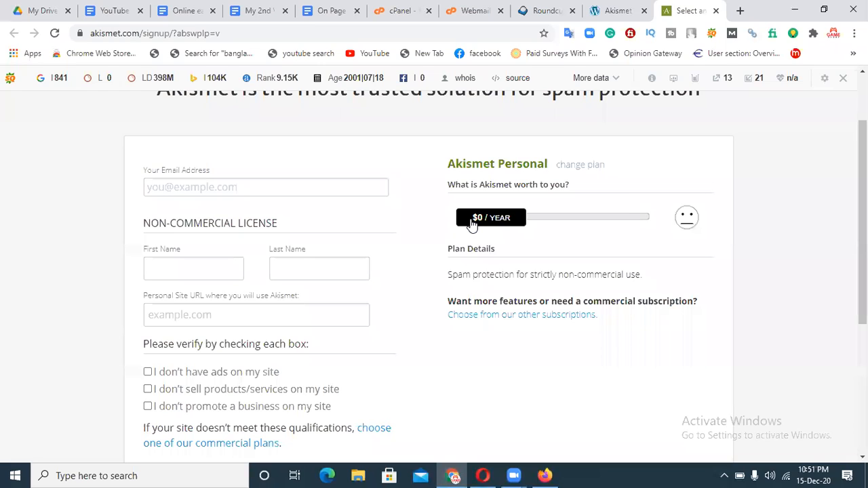
click(234, 192)
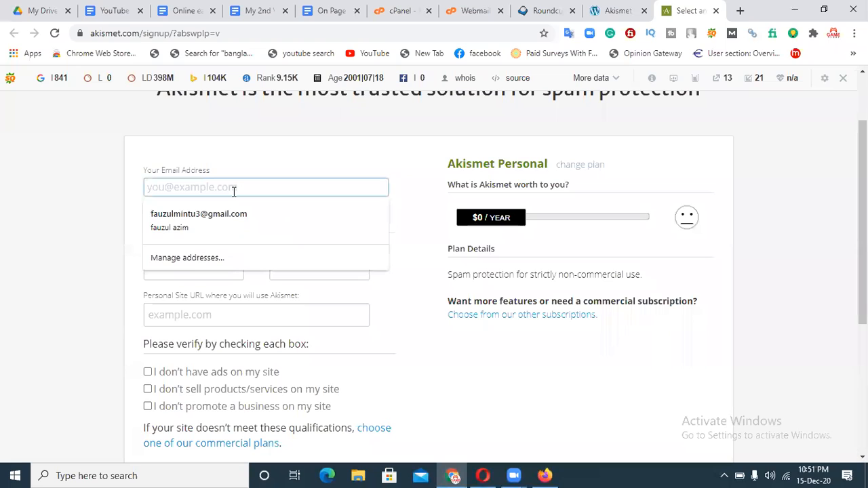
Look up the site's support mailbox in webmail and enter that e-mail address on the Akismet form.
click(470, 8)
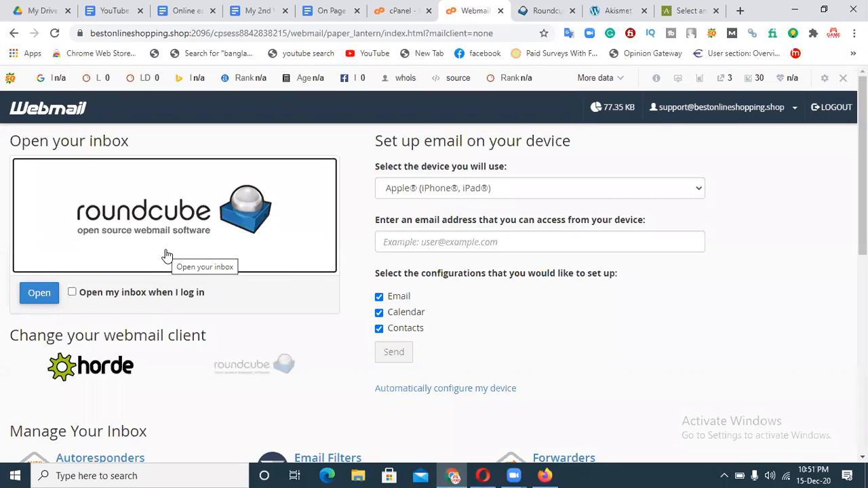
click(40, 297)
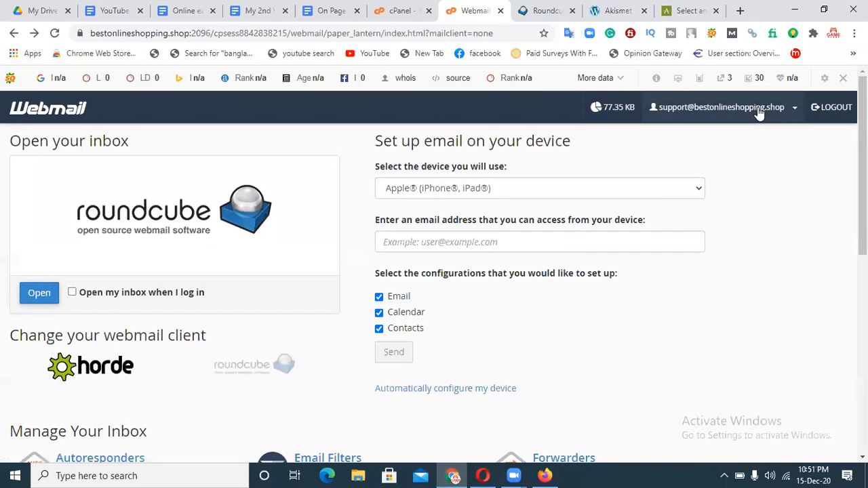
click(679, 116)
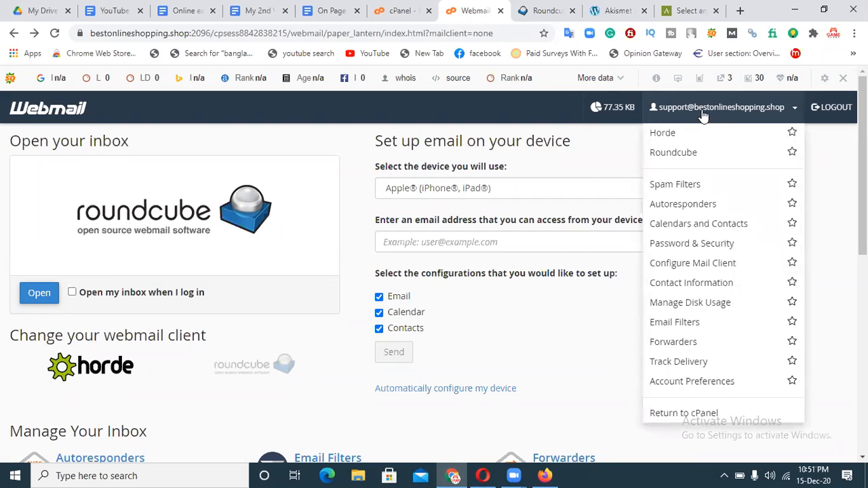
click(686, 10)
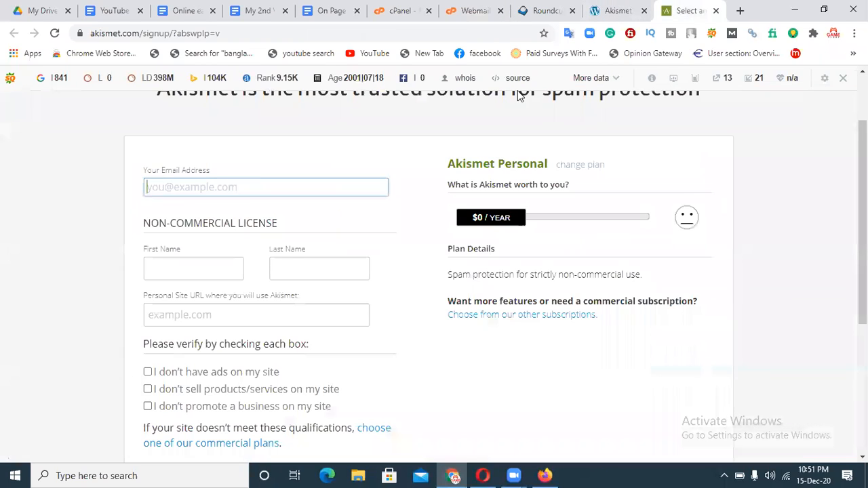
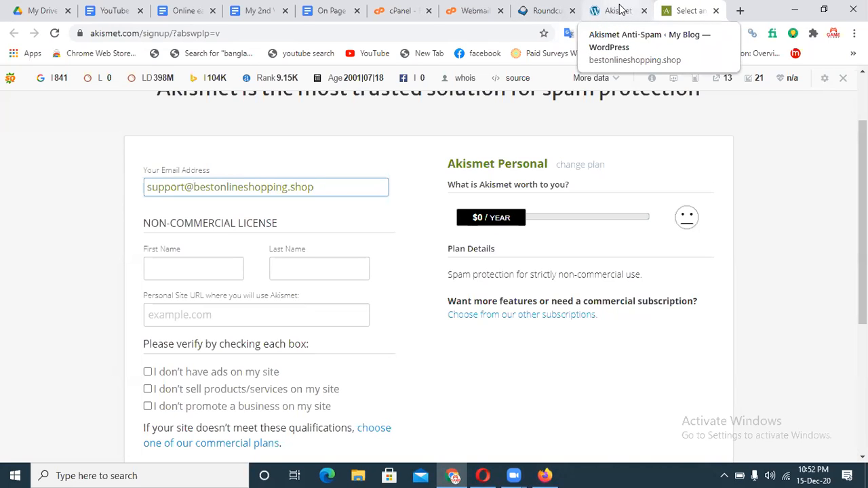
click(475, 10)
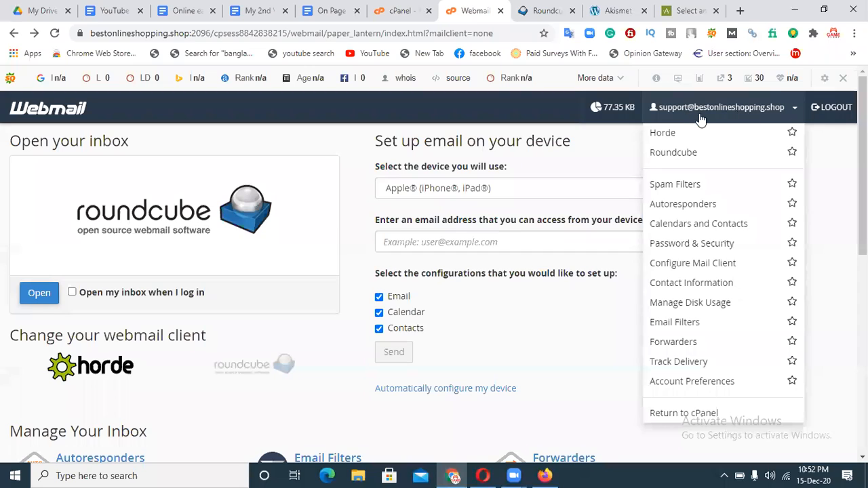
click(678, 10)
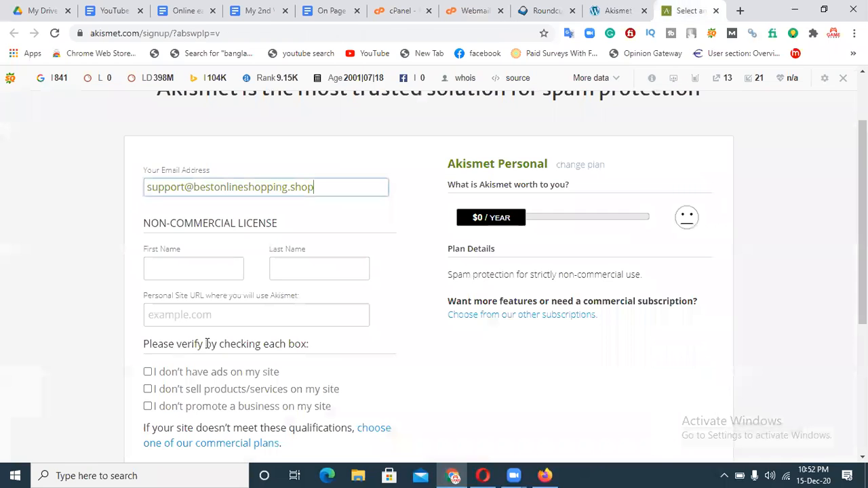
click(187, 278)
Fill the first and last name fields from a saved autofill suggestion.
click(322, 277)
click(180, 277)
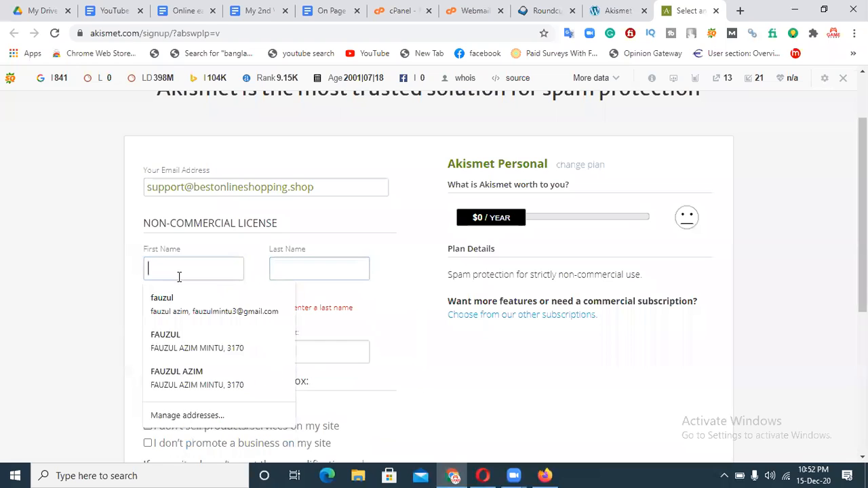
click(173, 302)
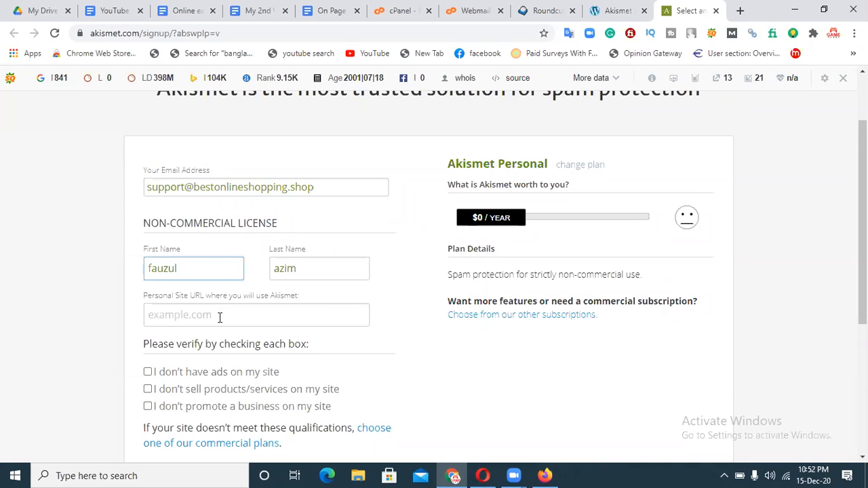
click(618, 8)
mouse_move(71, 82)
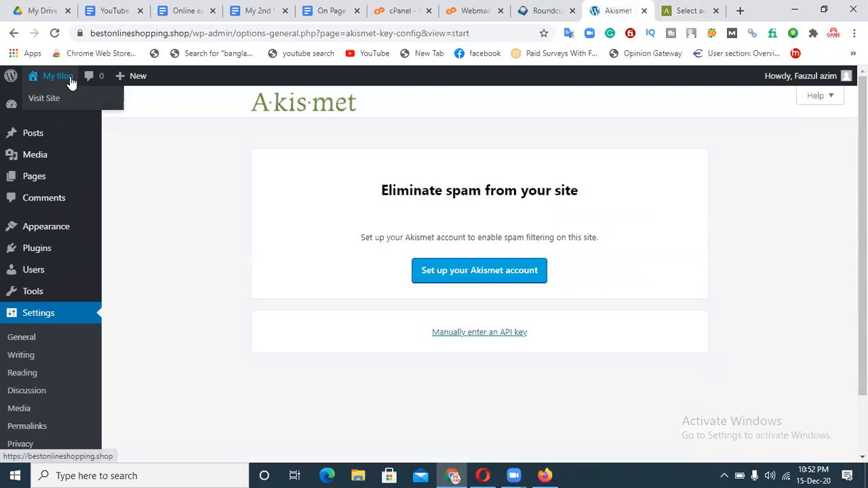
click(47, 99)
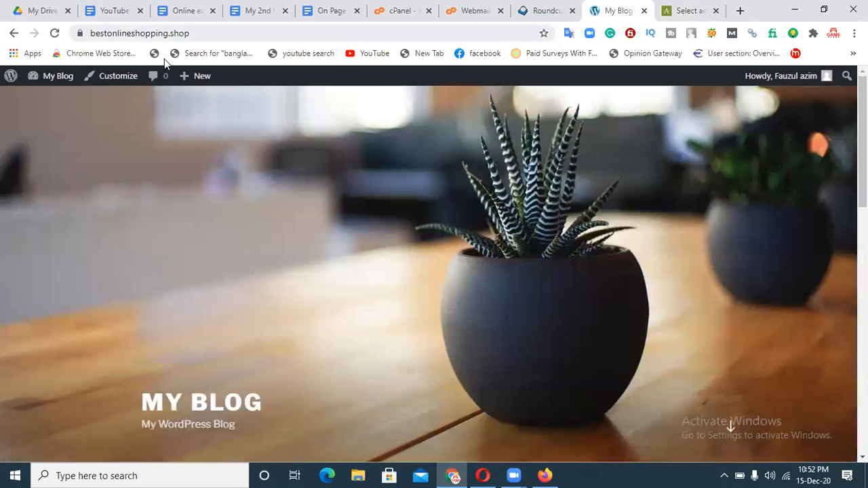
click(95, 33)
key(ctrl+c)
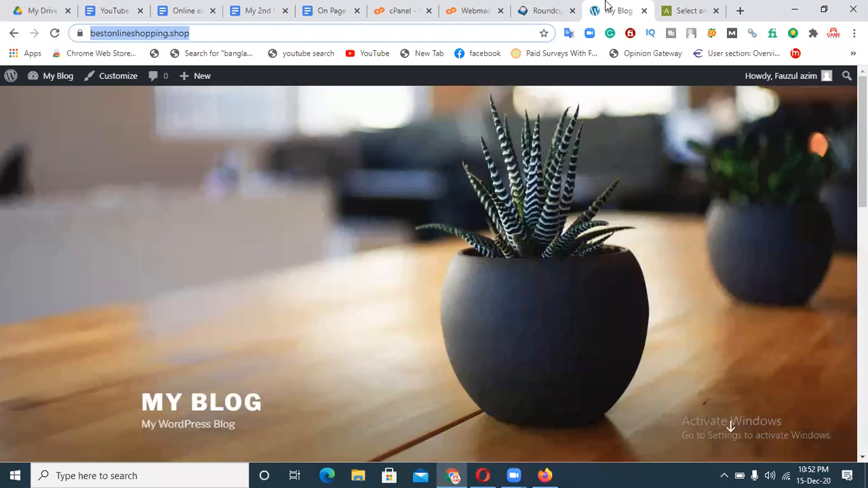
click(691, 10)
click(213, 323)
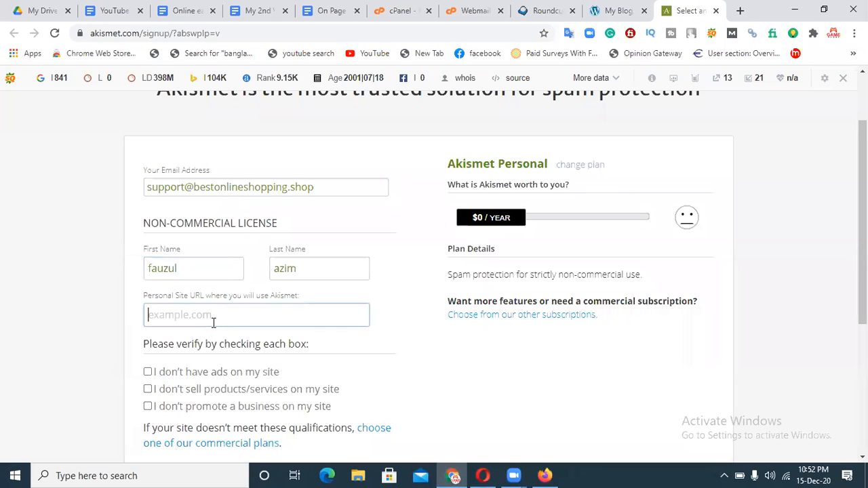
key(ctrl+v)
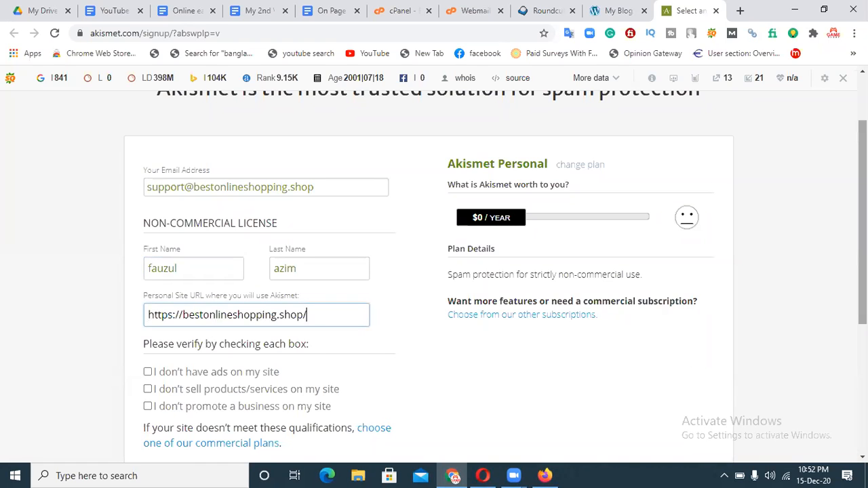
Tick the no-ads and no-business-promotion verification checkboxes.
scroll(228, 377, down, 1)
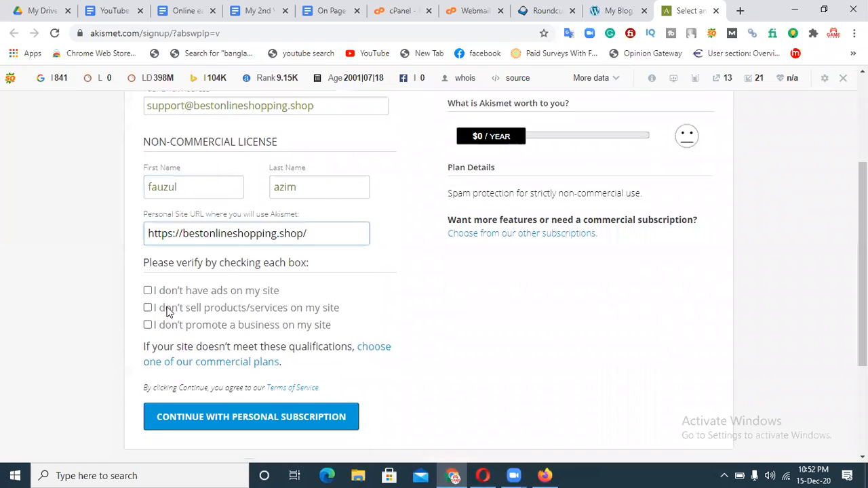
click(148, 292)
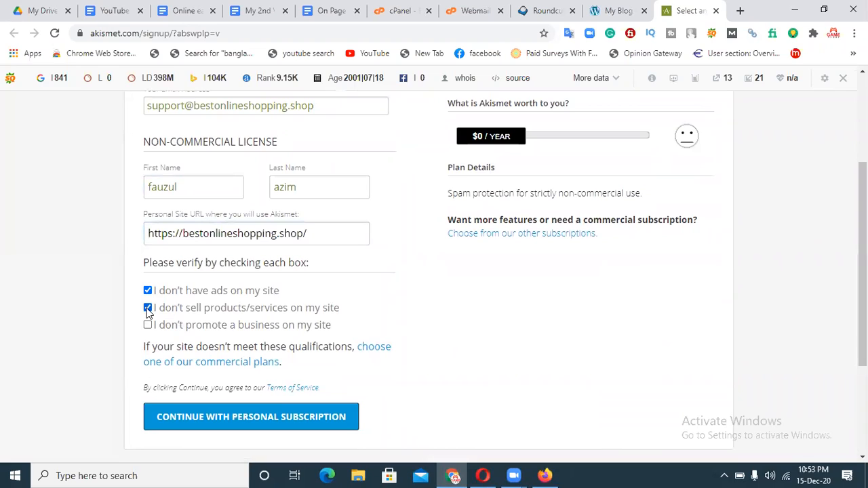
click(147, 326)
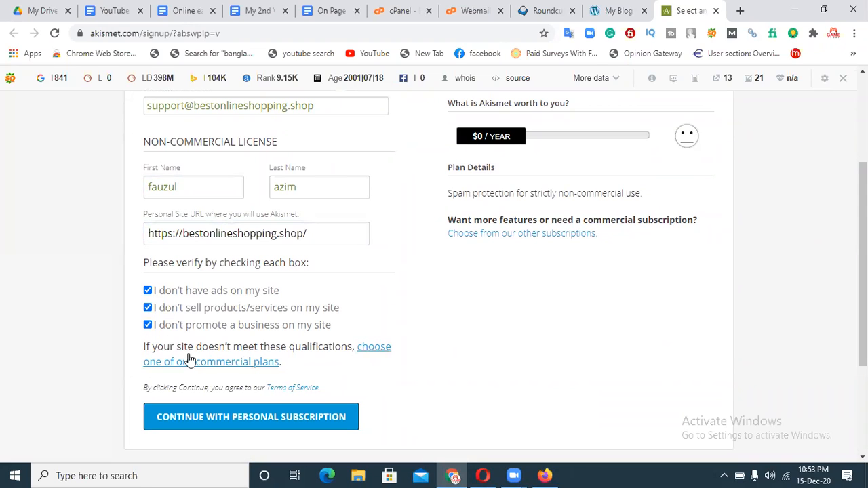
Submit the Personal subscription signup and refresh the Roundcube inbox for the confirmation code.
click(264, 421)
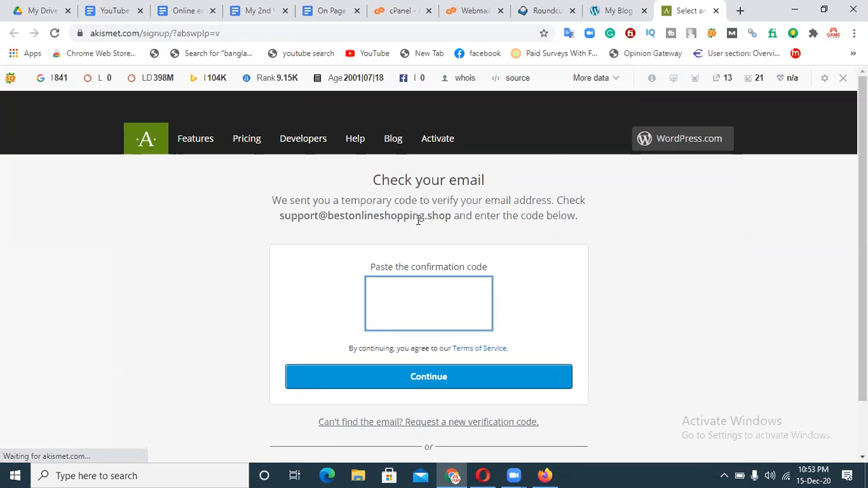
click(475, 12)
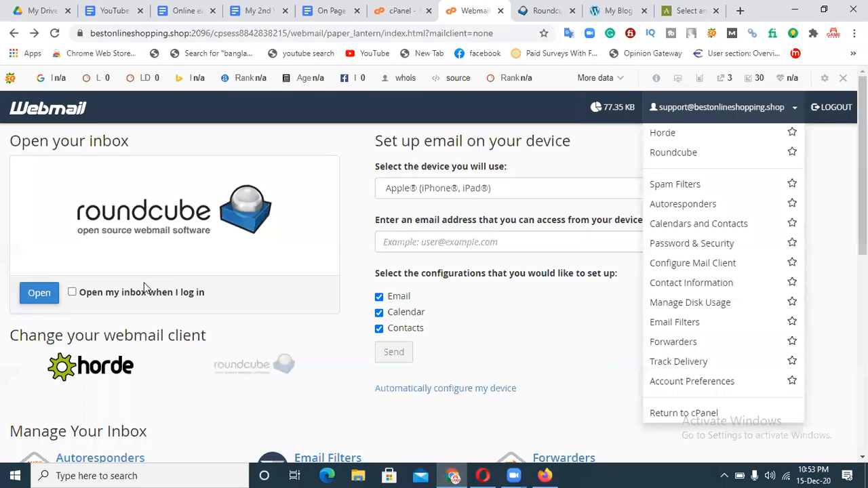
click(38, 299)
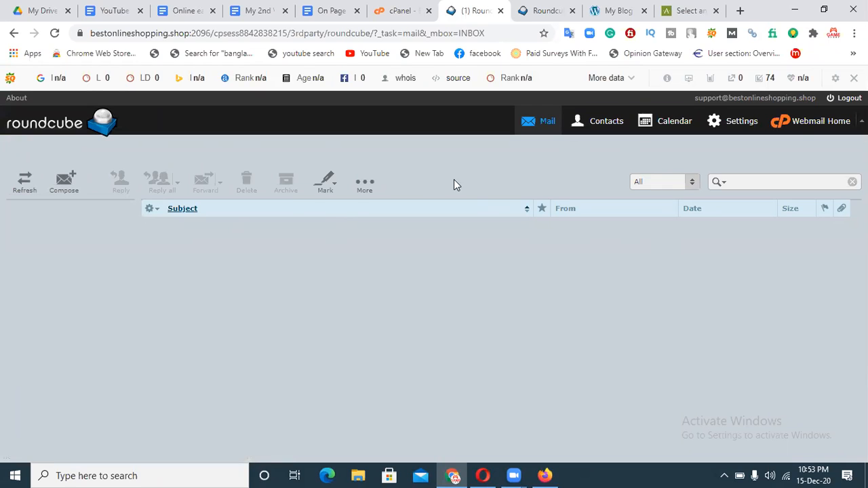
click(55, 33)
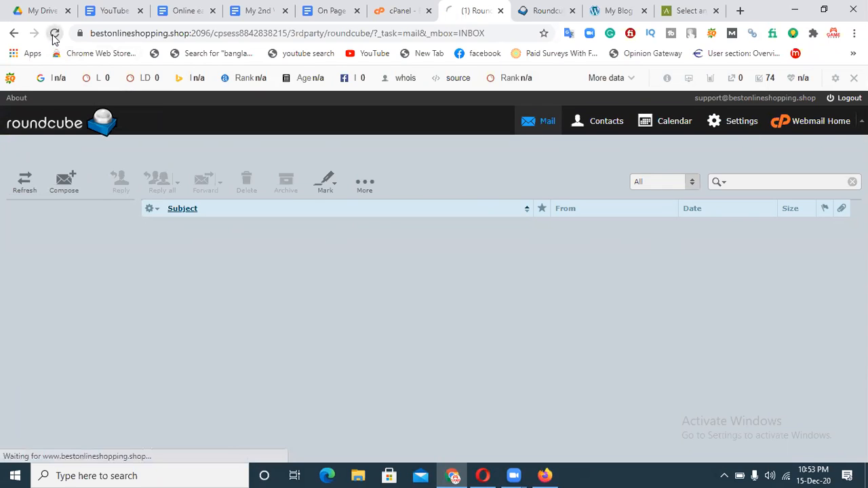
click(54, 33)
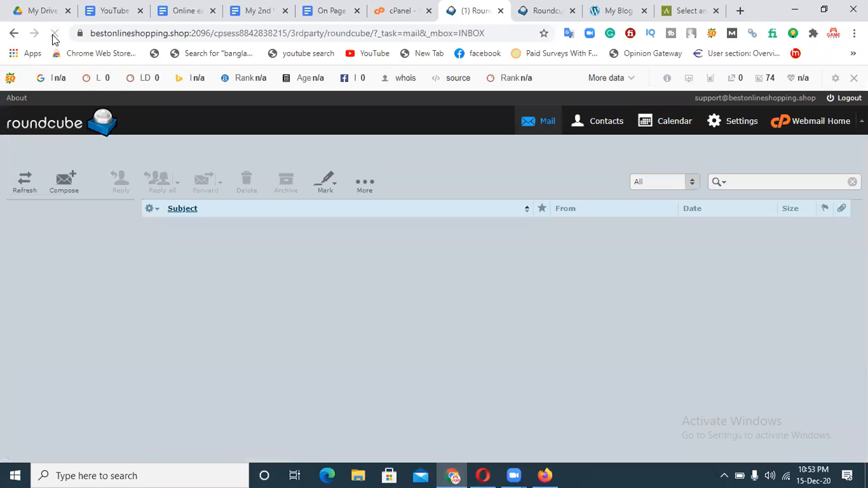
click(547, 126)
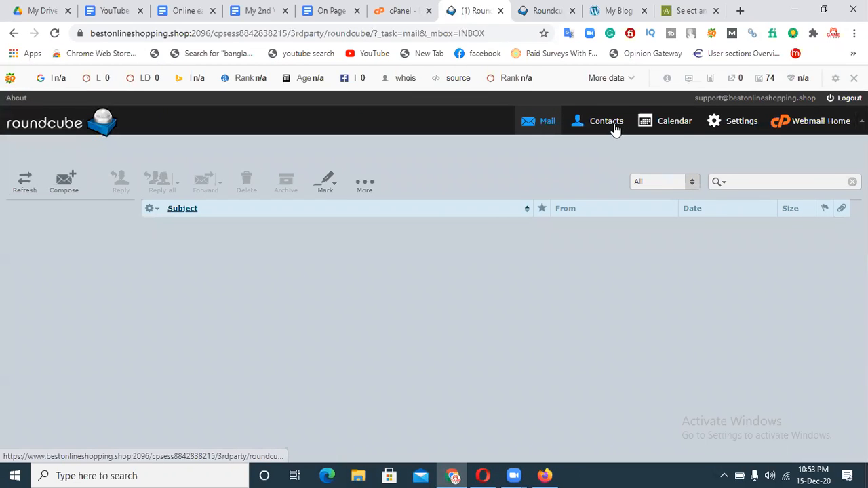
click(814, 124)
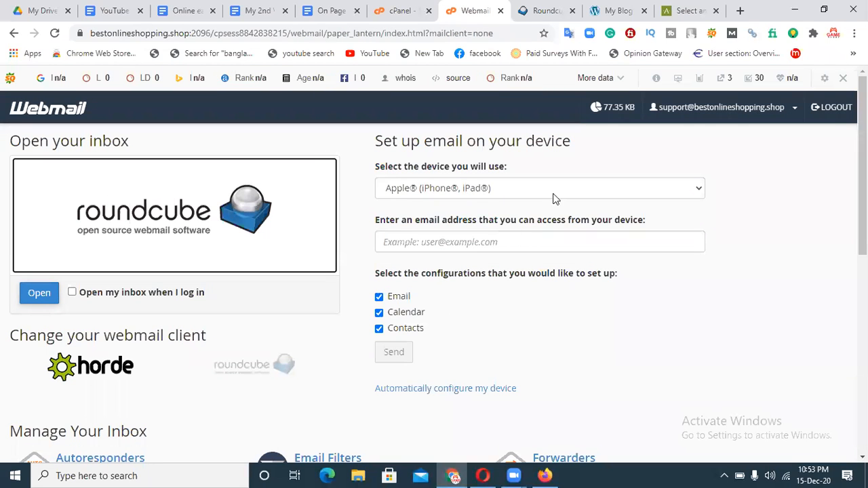
Reopen the Roundcube inbox, check again for new mail, then return to Akismet's code page.
click(555, 190)
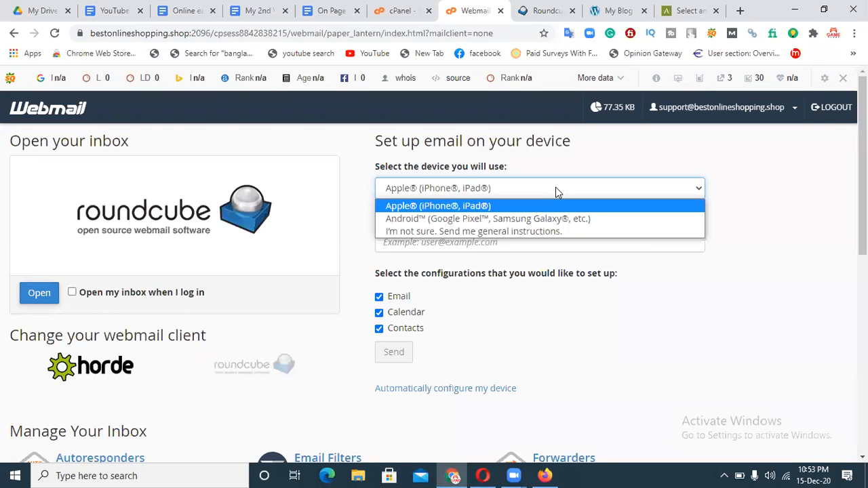
click(556, 188)
drag(862, 211, 862, 235)
click(40, 233)
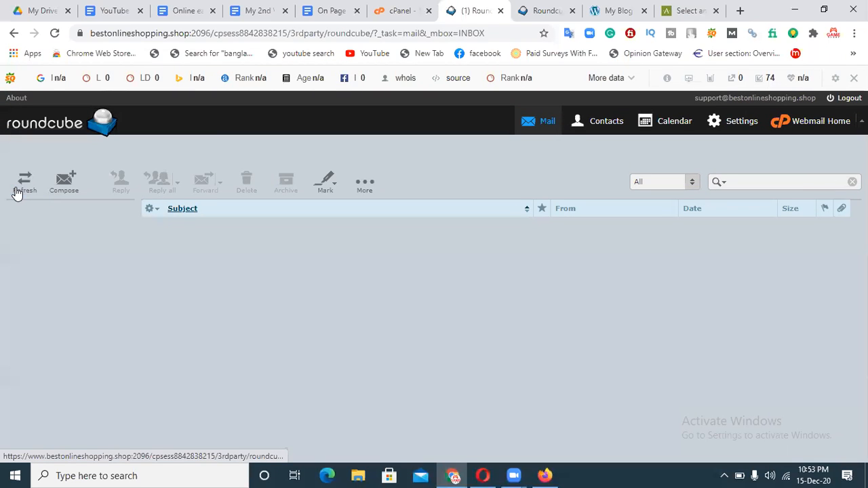
click(364, 184)
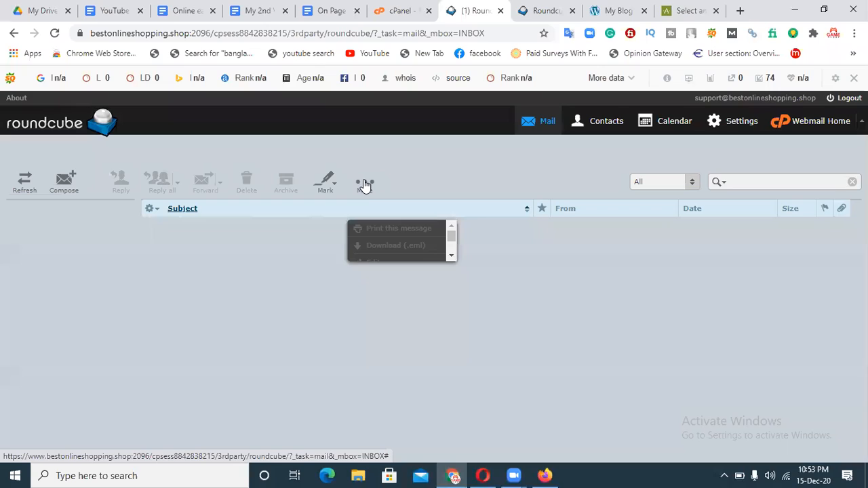
click(23, 184)
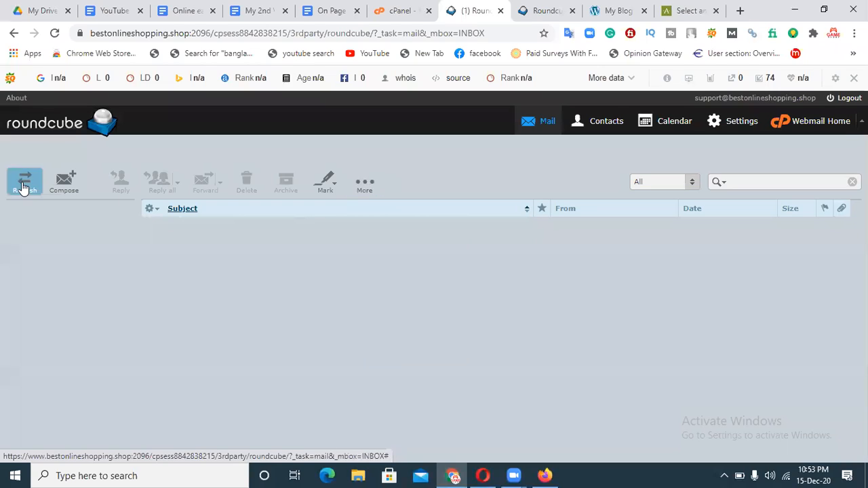
click(24, 186)
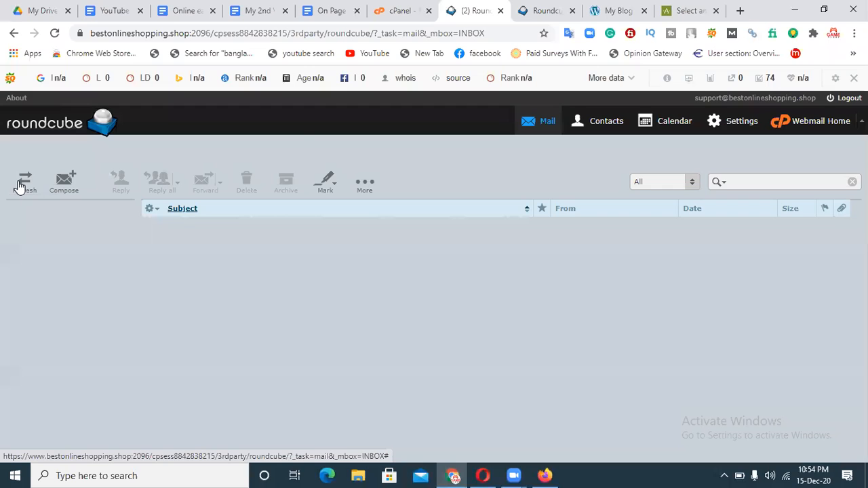
click(687, 11)
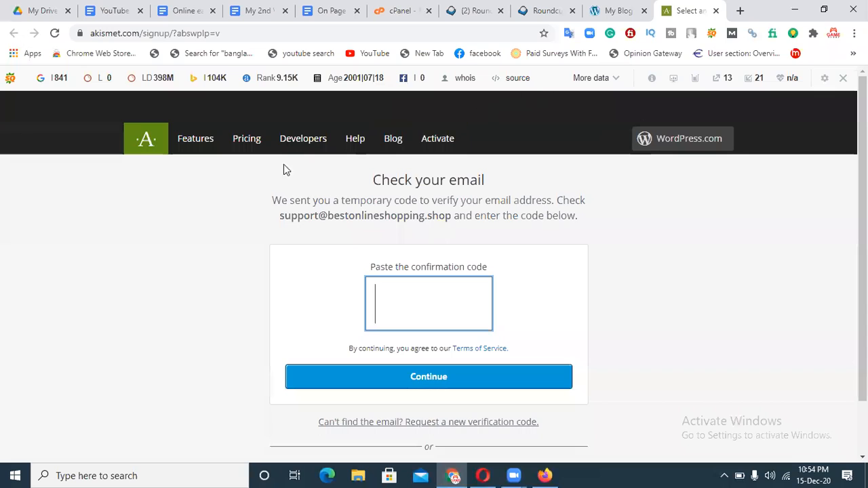
Request a new Akismet verification code and get the confirmation code box ready.
click(420, 426)
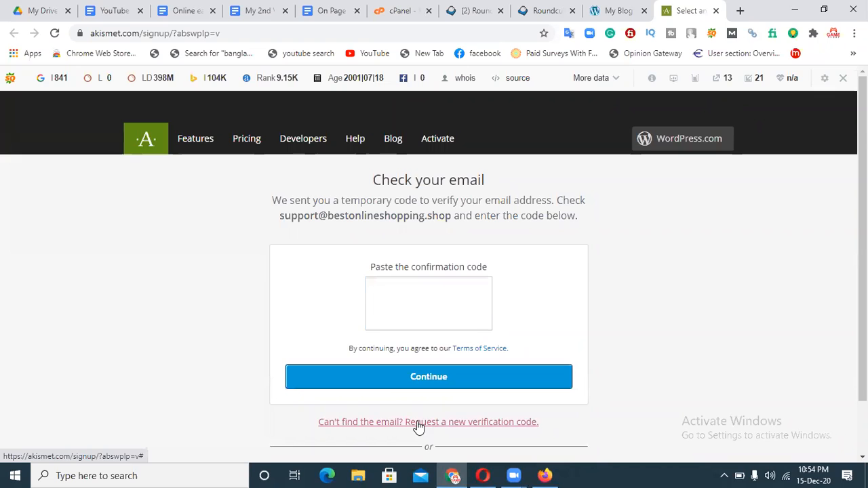
click(401, 332)
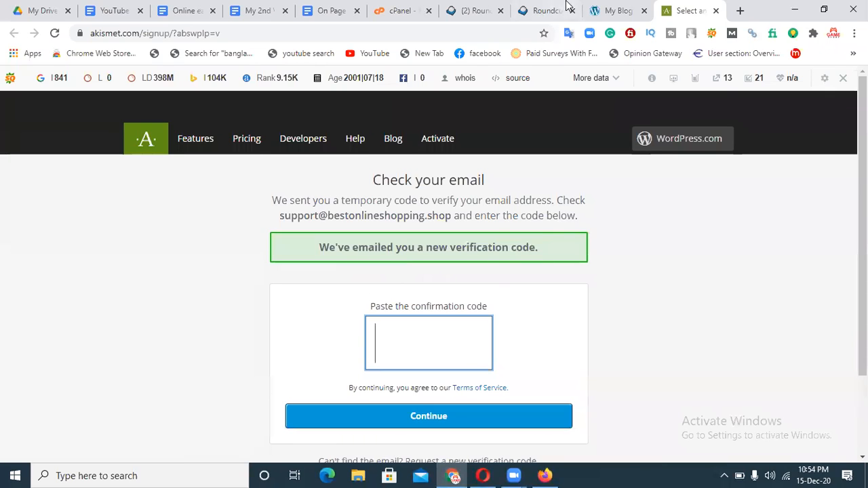
click(598, 10)
Reload the Roundcube inbox and save its message list options in List layout.
click(533, 9)
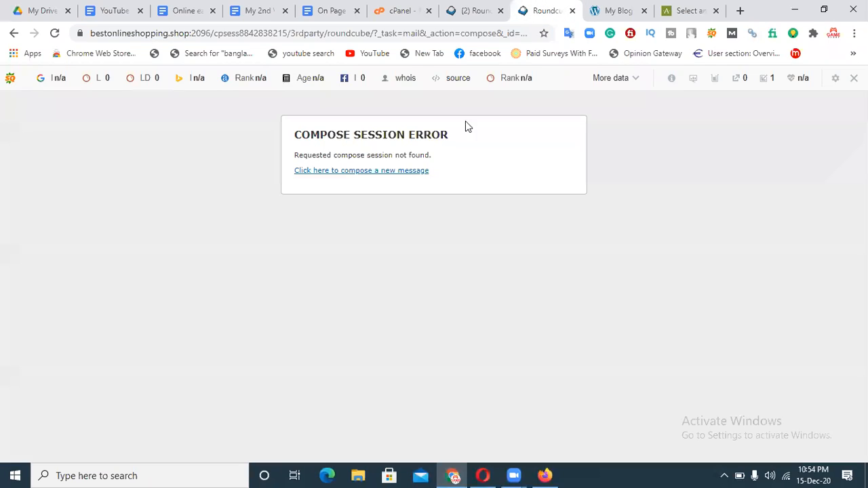
click(390, 171)
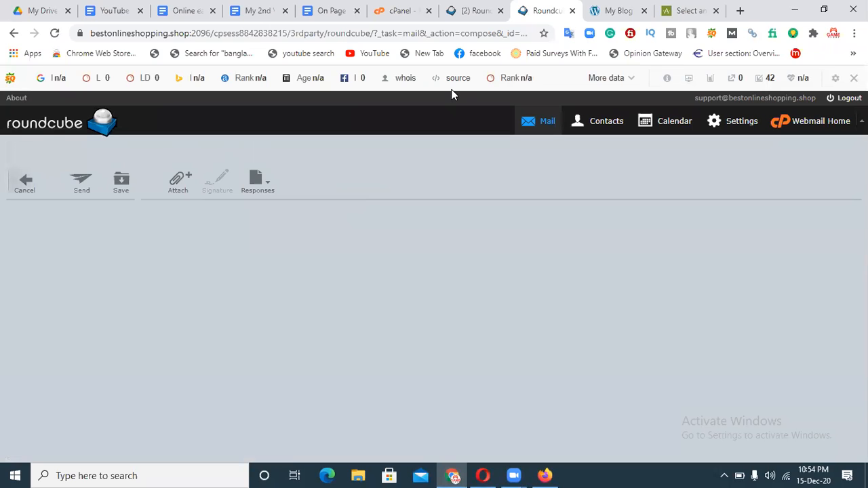
click(479, 8)
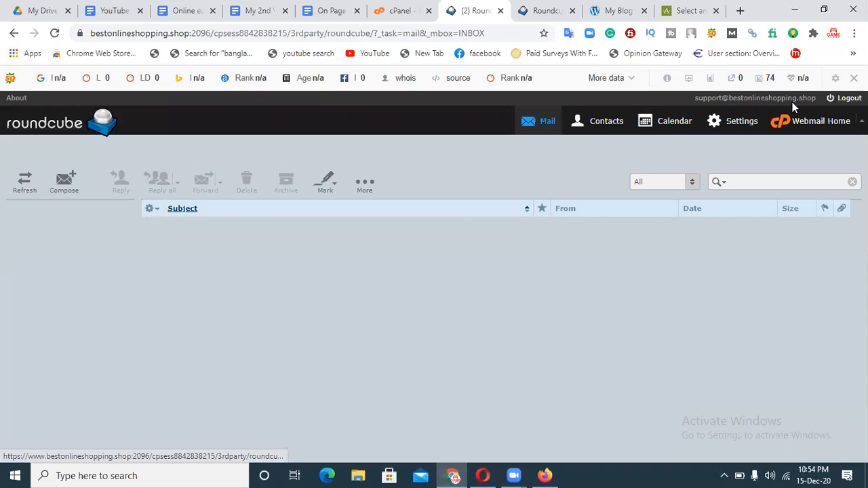
click(42, 124)
click(150, 210)
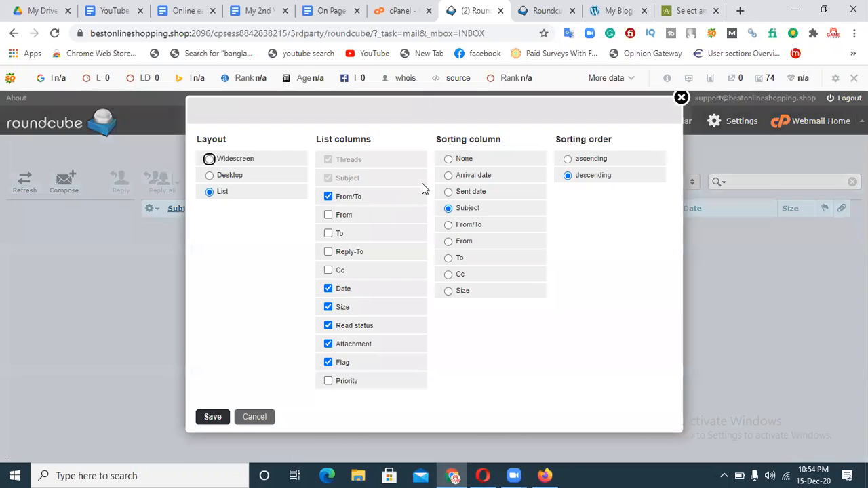
click(218, 416)
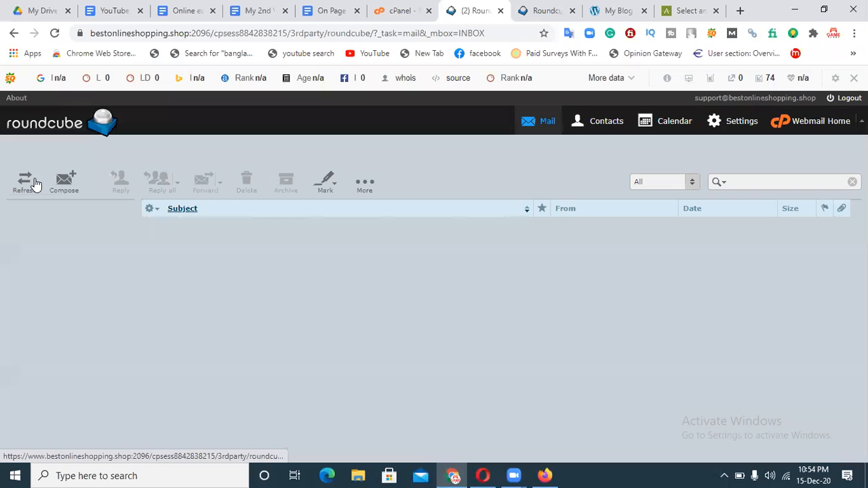
Cancel the unsent compose draft in Roundcube and go back to the empty inbox.
click(547, 9)
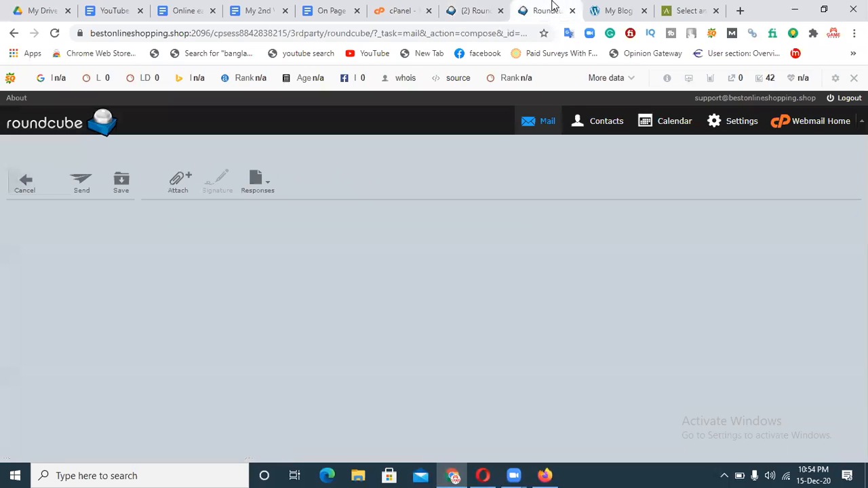
click(256, 185)
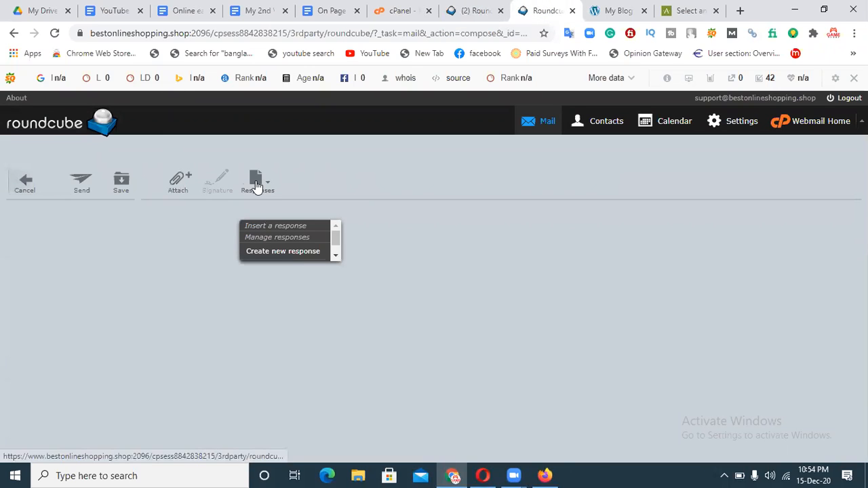
click(257, 187)
click(32, 190)
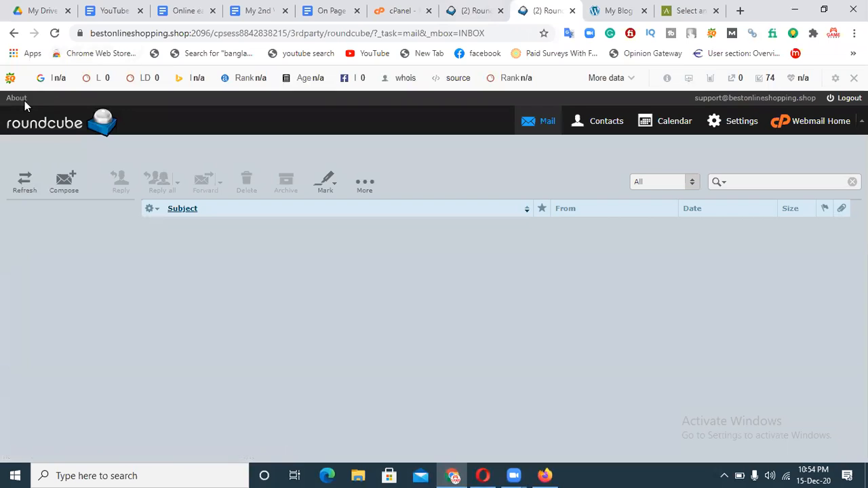
click(403, 11)
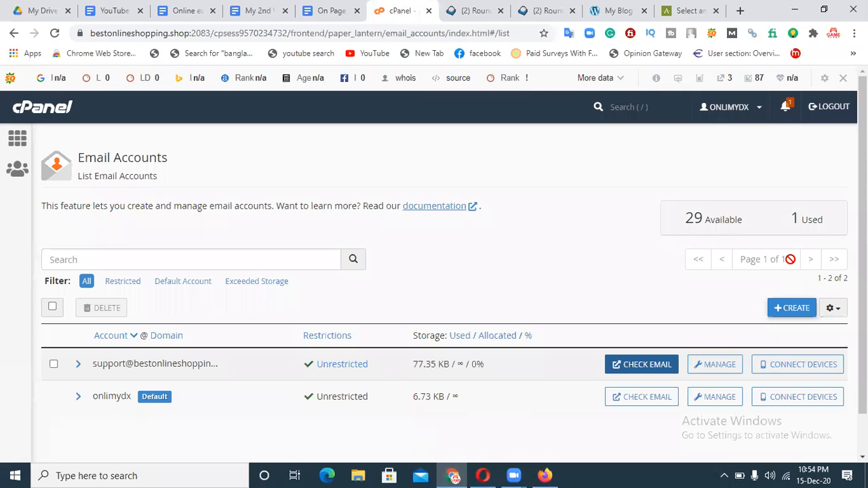
Check the cPanel notifications and glance at the Roundcube tab before returning to cPanel.
click(787, 107)
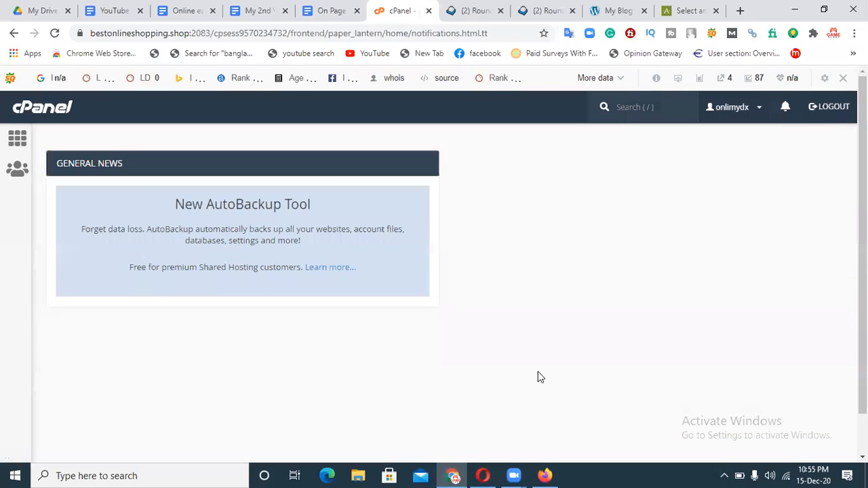
click(14, 33)
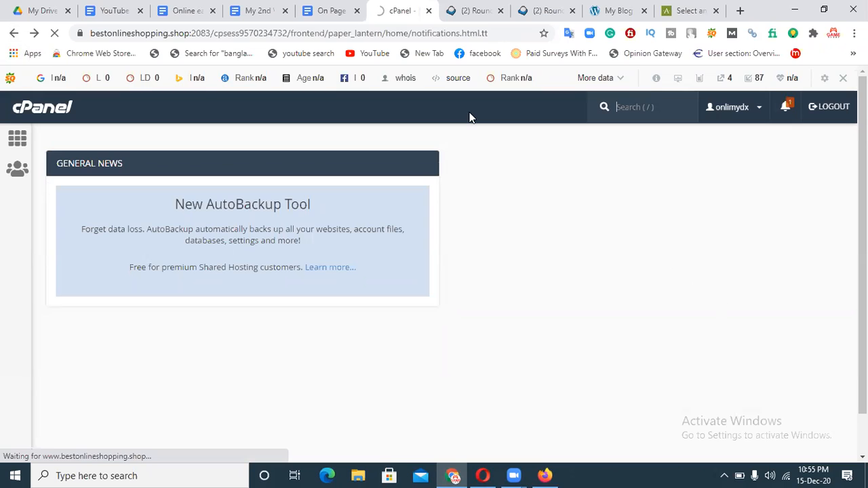
click(466, 9)
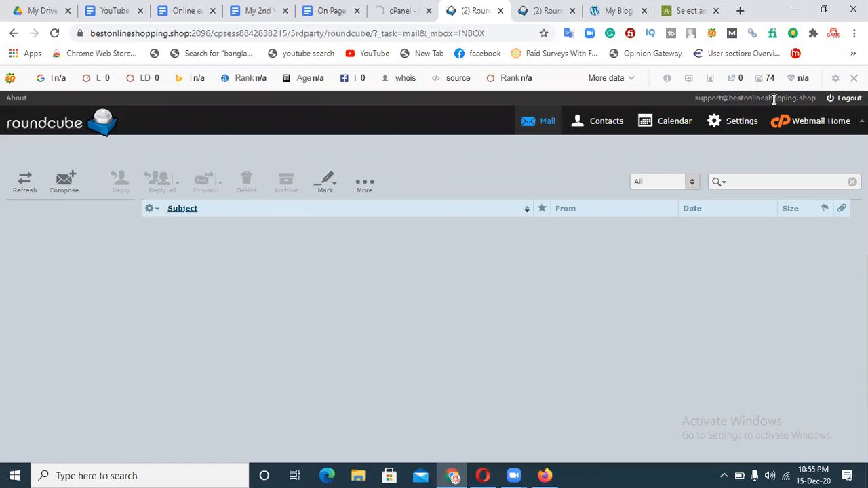
click(405, 7)
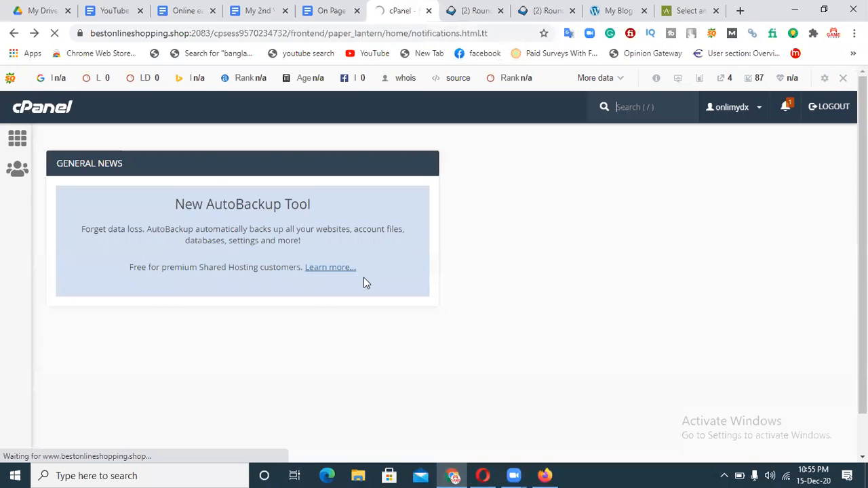
Back out to the email accounts list and launch webmail for the support account.
click(14, 34)
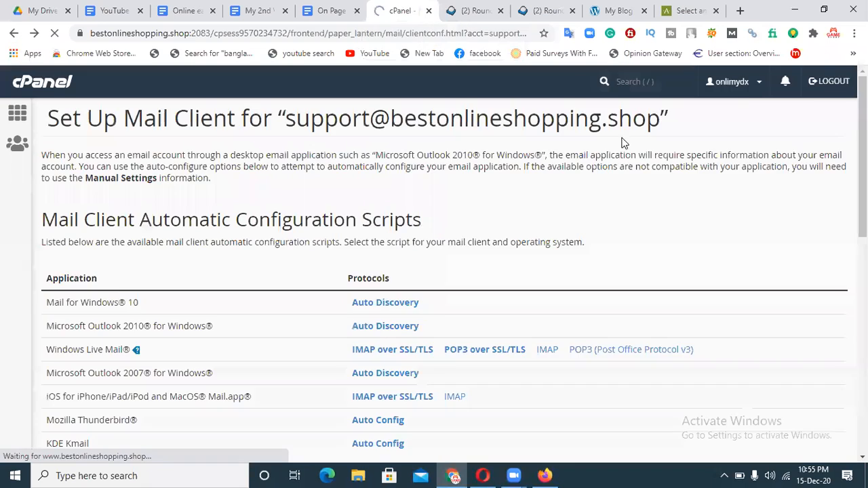
click(15, 33)
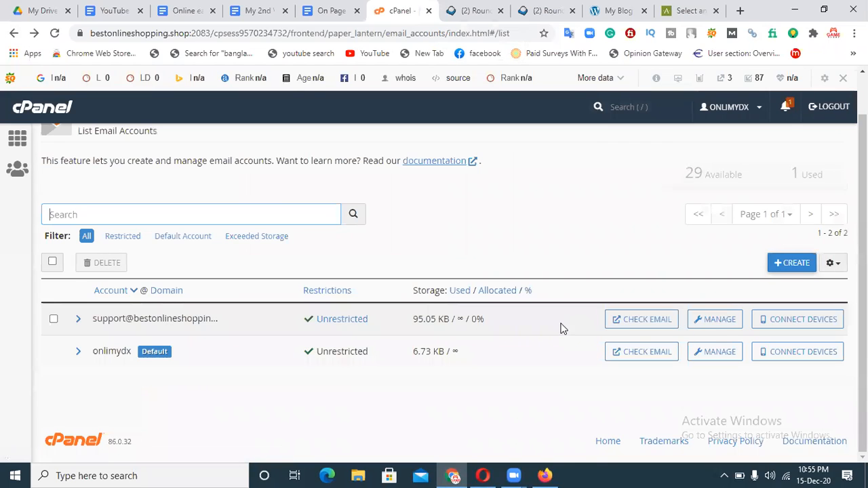
click(662, 324)
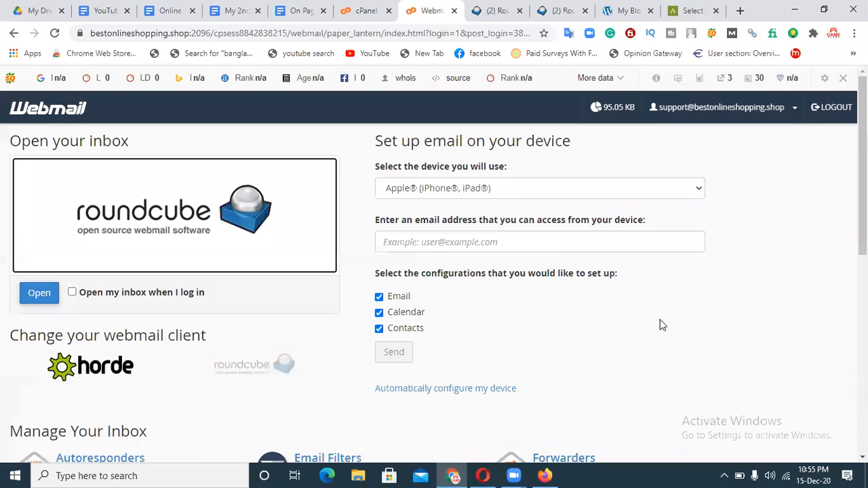
Try automatic mail client configuration, then pick General instructions as the device type.
click(475, 389)
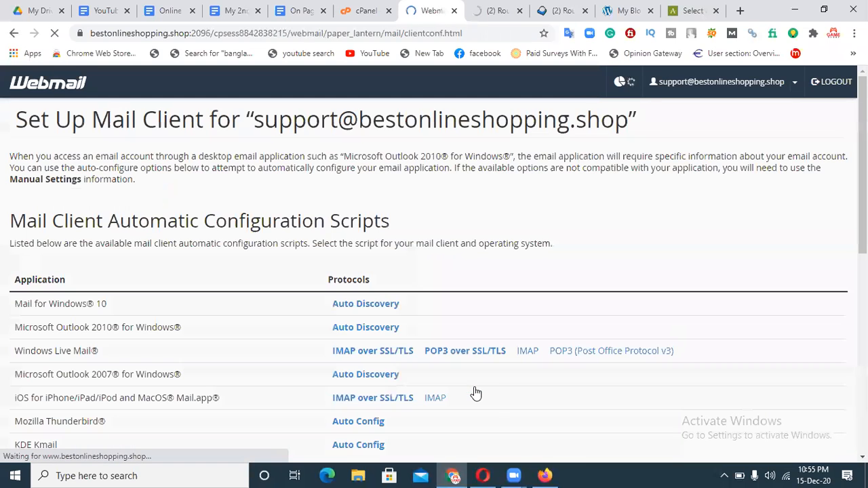
click(13, 32)
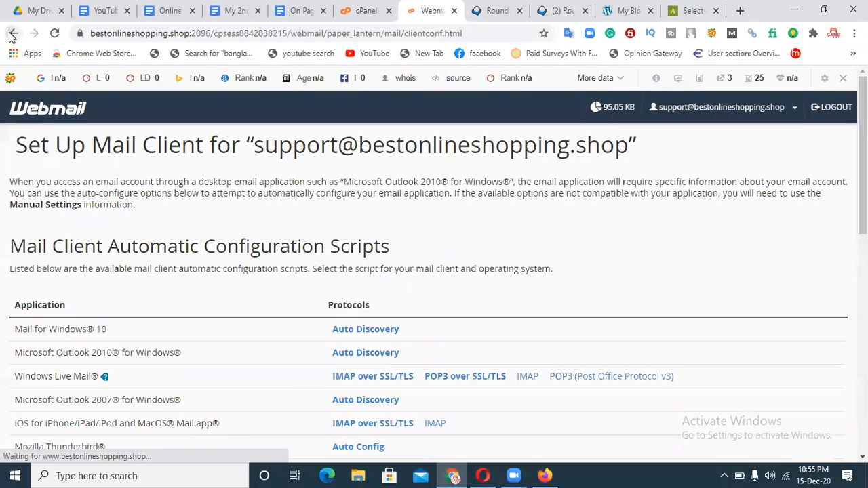
click(12, 33)
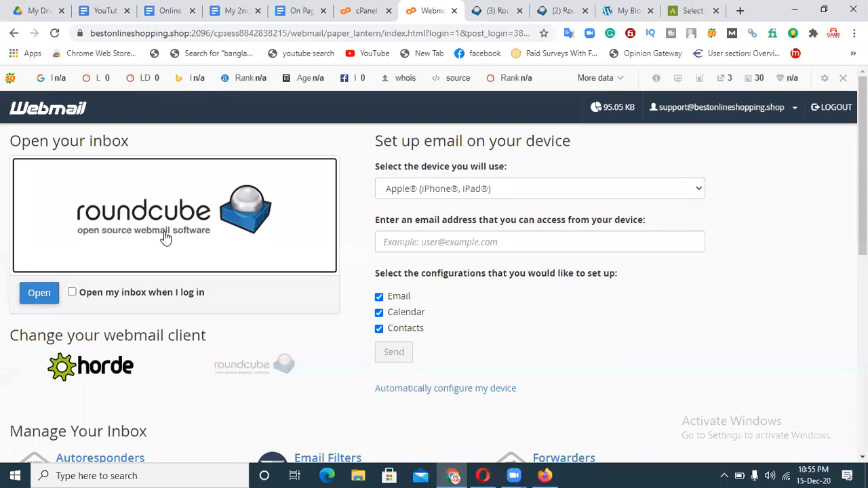
click(503, 193)
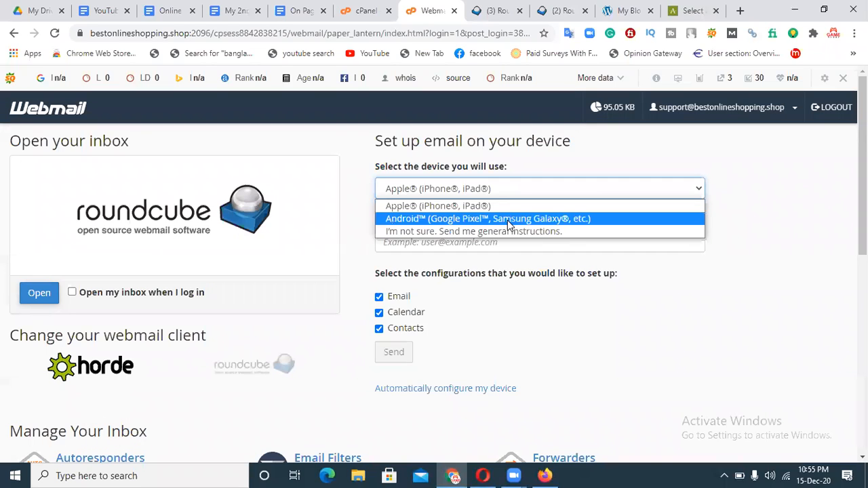
click(490, 232)
click(442, 241)
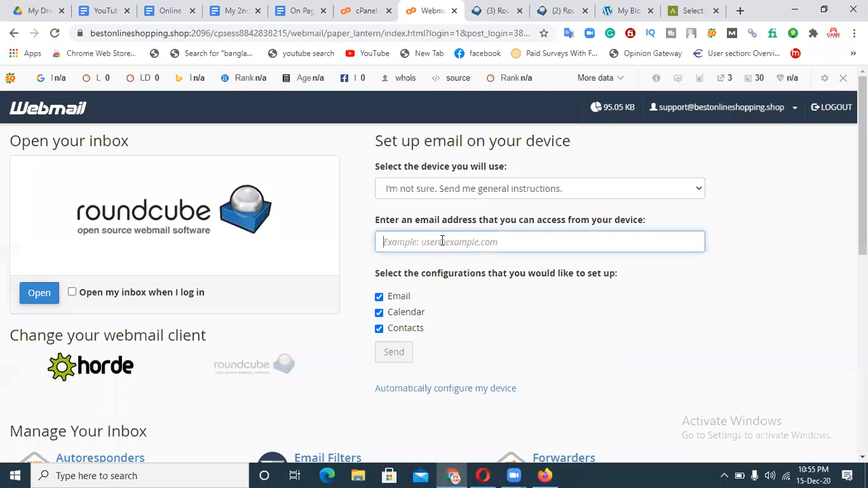
Open the Roundcube inbox, return to Webmail home and scroll to Manage Your Inbox.
click(33, 295)
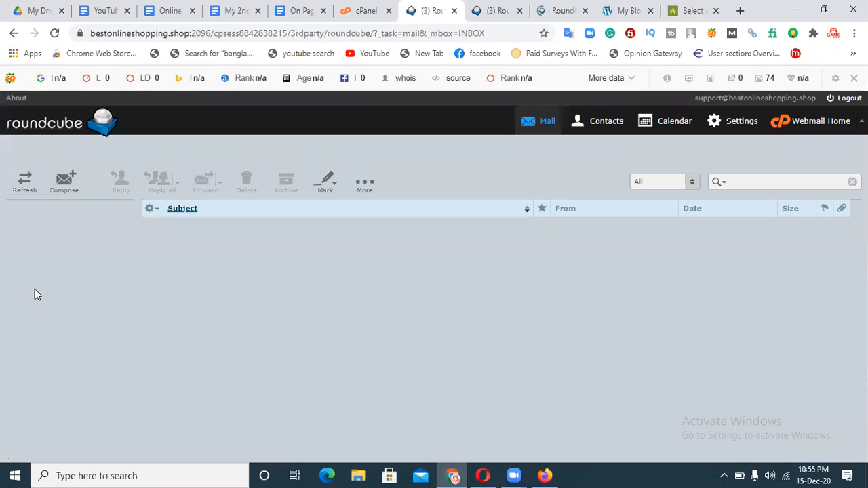
click(15, 33)
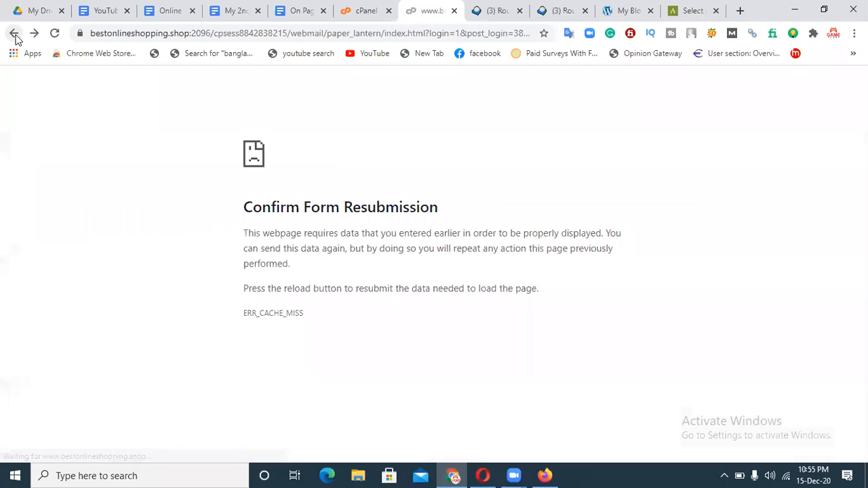
click(14, 33)
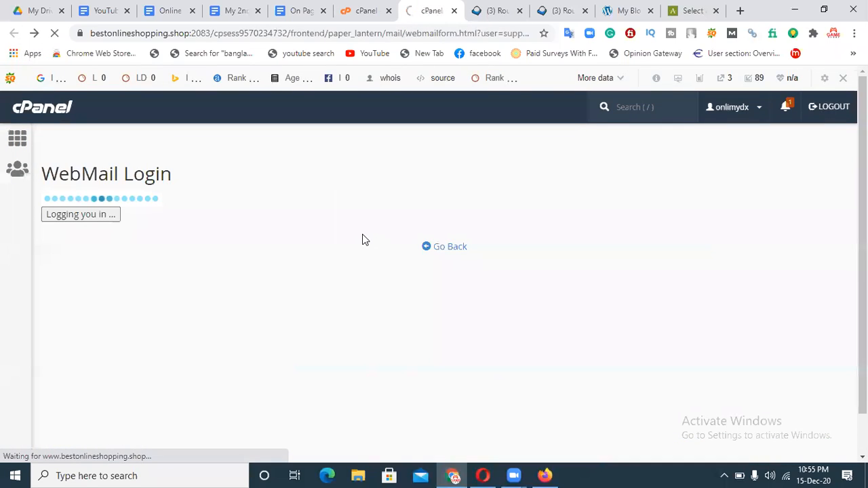
scroll(434, 285, down, 3)
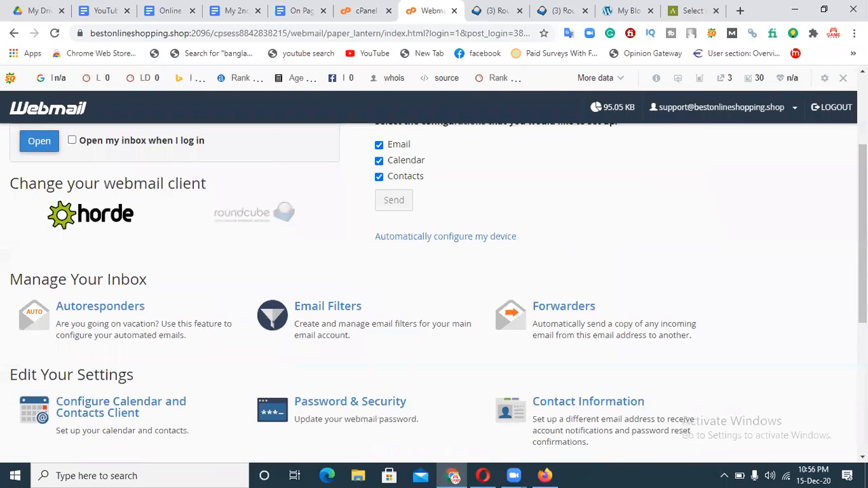
View Autoresponders, which has none set up, and briefly check its documentation.
click(77, 310)
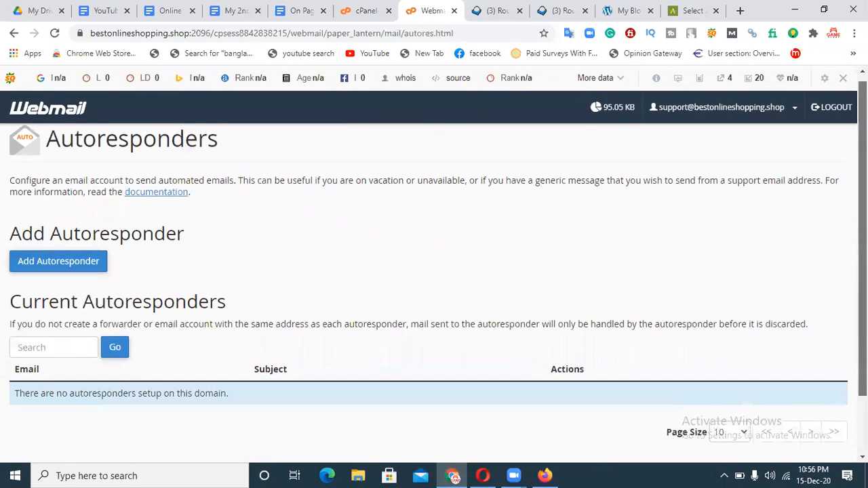
scroll(434, 272, down, 2)
scroll(178, 225, up, 2)
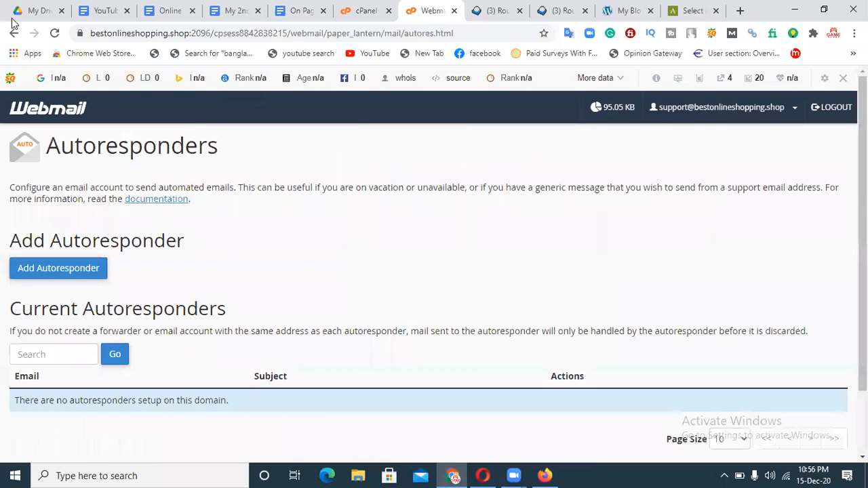
click(174, 201)
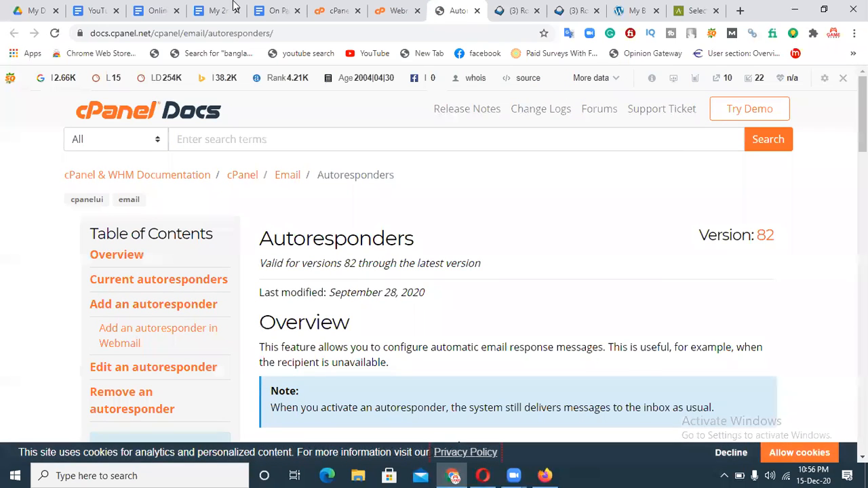
click(477, 10)
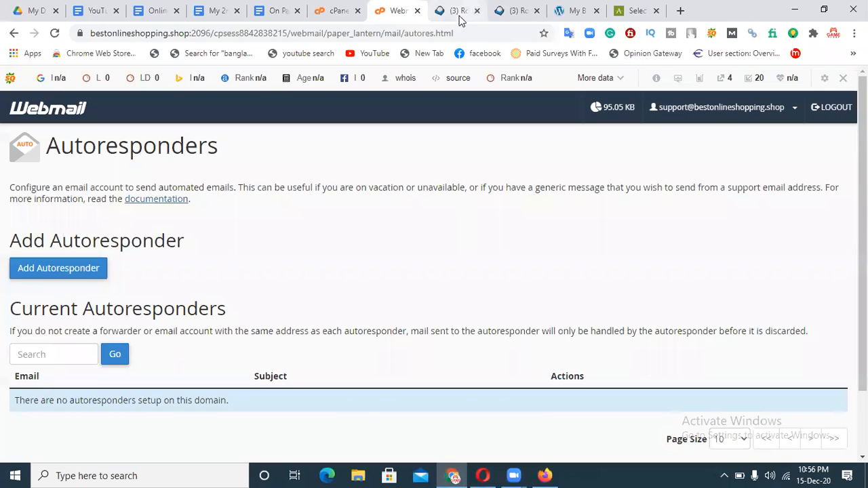
Back on Webmail home, enable 'Open my inbox when I log in' and open Roundcube.
click(12, 32)
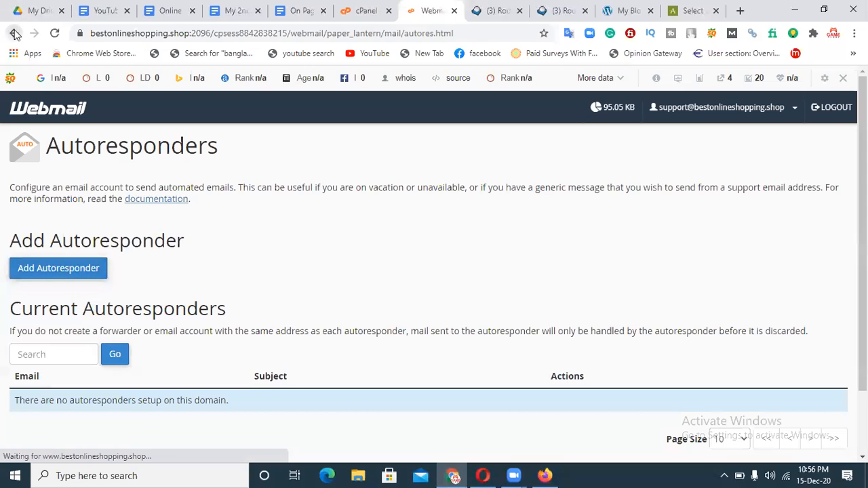
click(15, 33)
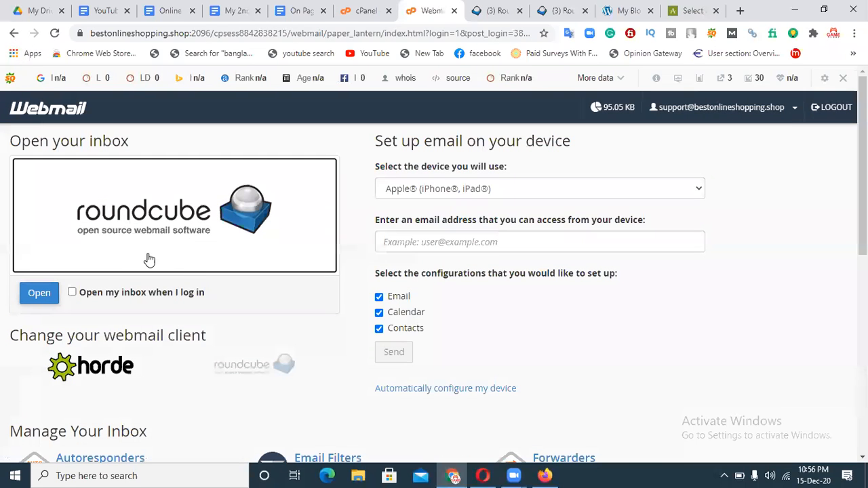
click(72, 292)
click(39, 294)
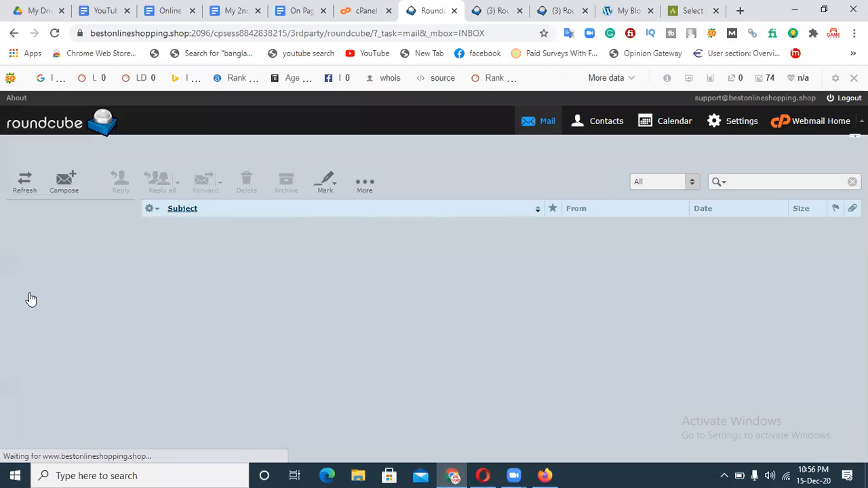
Refresh the empty inbox and browse Contacts, Calendar and Settings before returning to Mail.
click(22, 190)
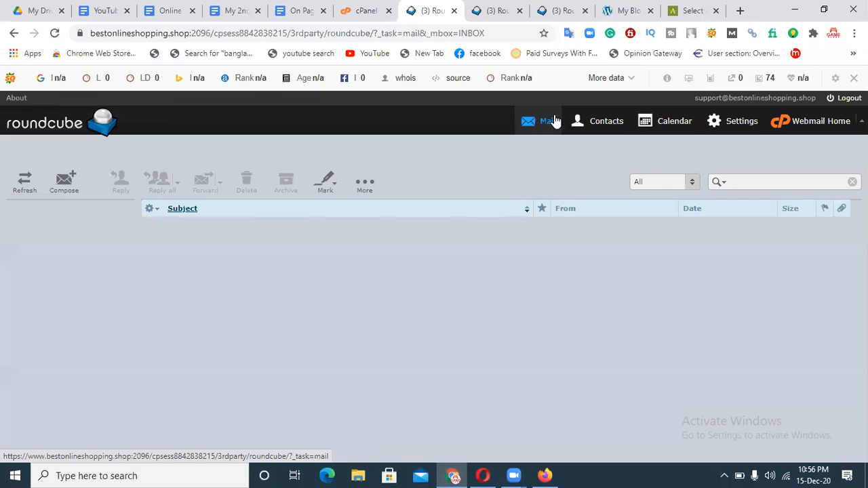
click(601, 124)
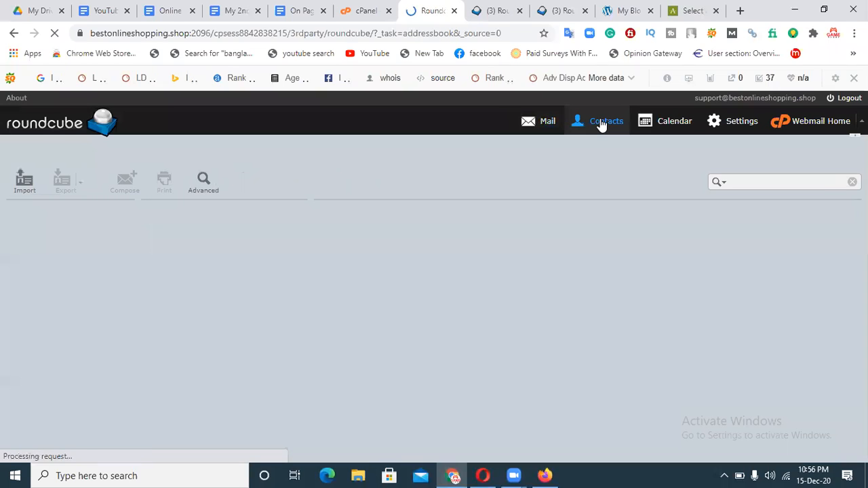
click(663, 125)
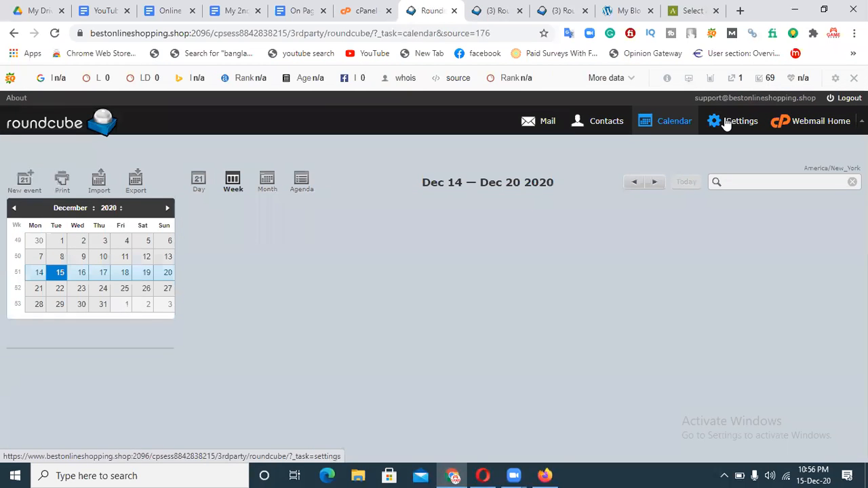
click(729, 122)
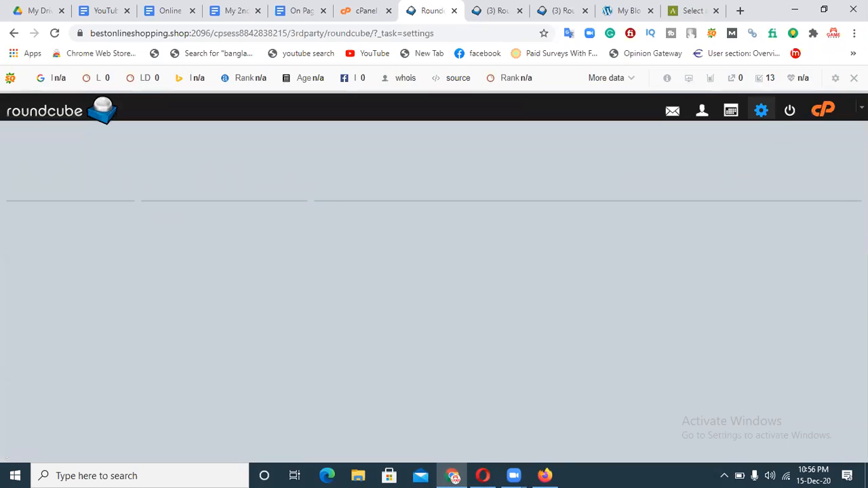
click(542, 122)
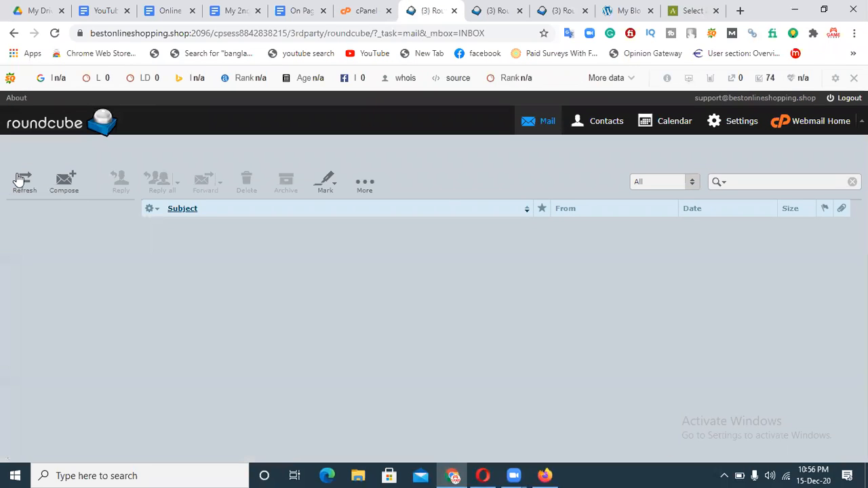
Look through the Roundcube, My Blog and Akismet signup tabs, reloading the inbox.
click(490, 10)
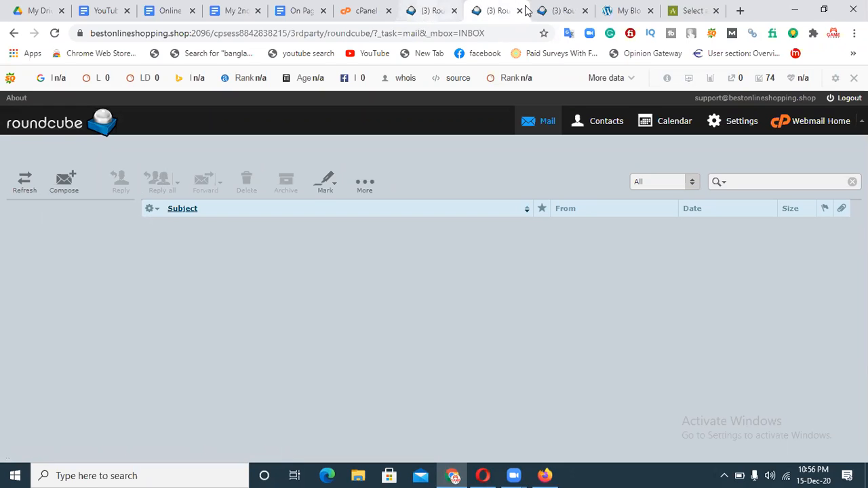
click(555, 7)
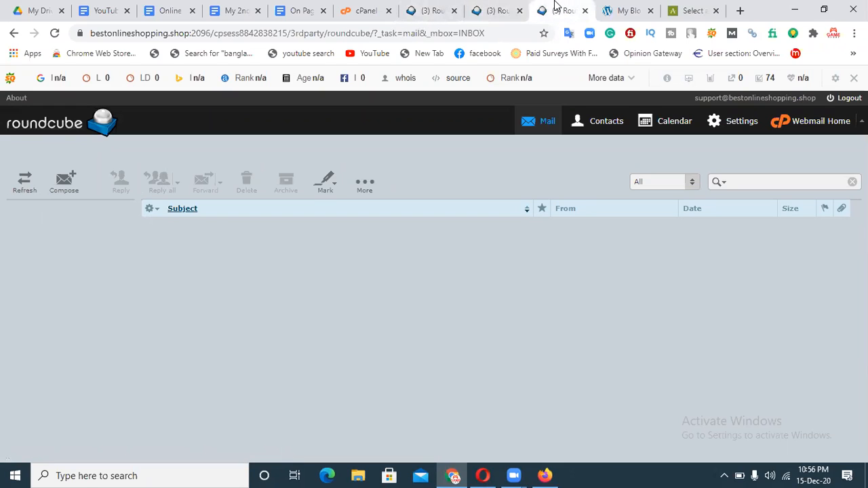
click(55, 32)
click(609, 7)
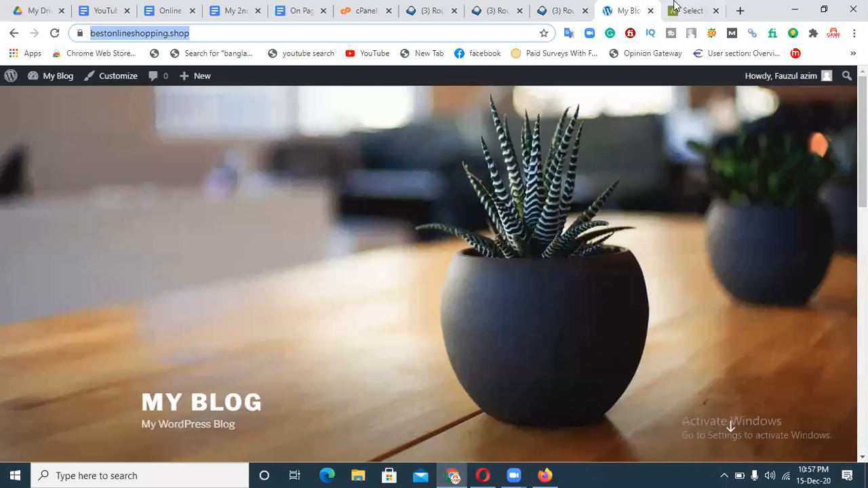
click(680, 8)
click(380, 342)
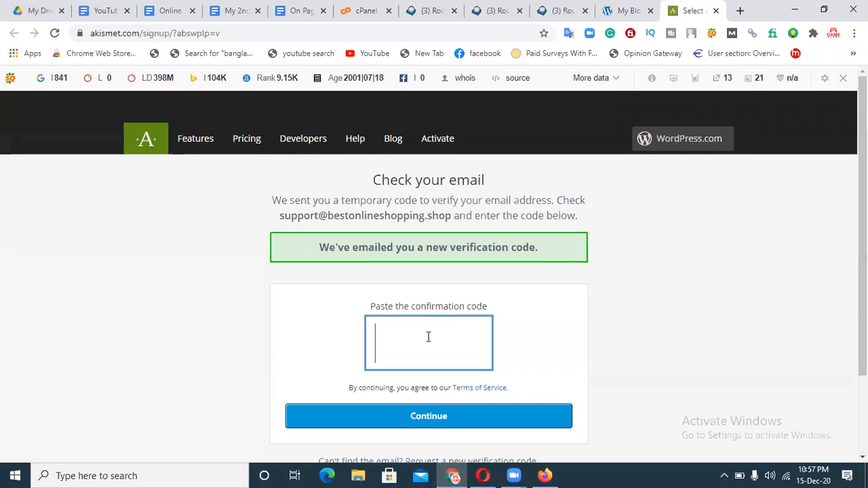
Close the Akismet and duplicate Roundcube tabs, then open the blog's WordPress Dashboard.
click(716, 11)
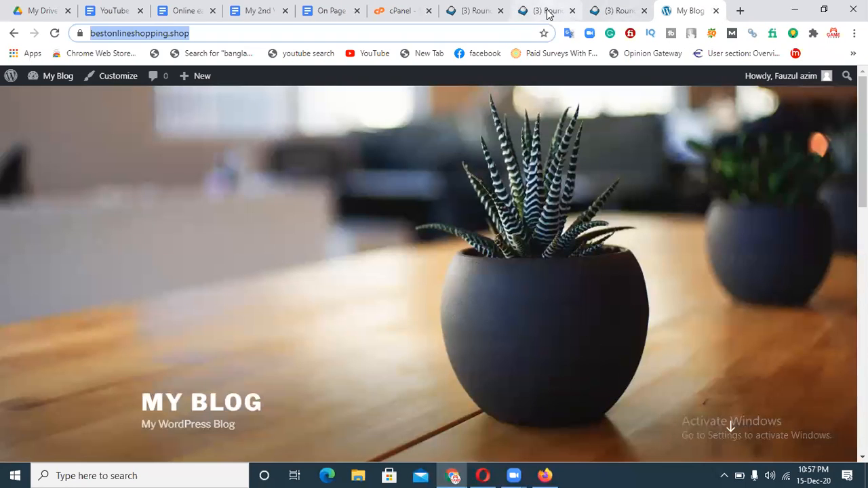
click(549, 11)
click(573, 11)
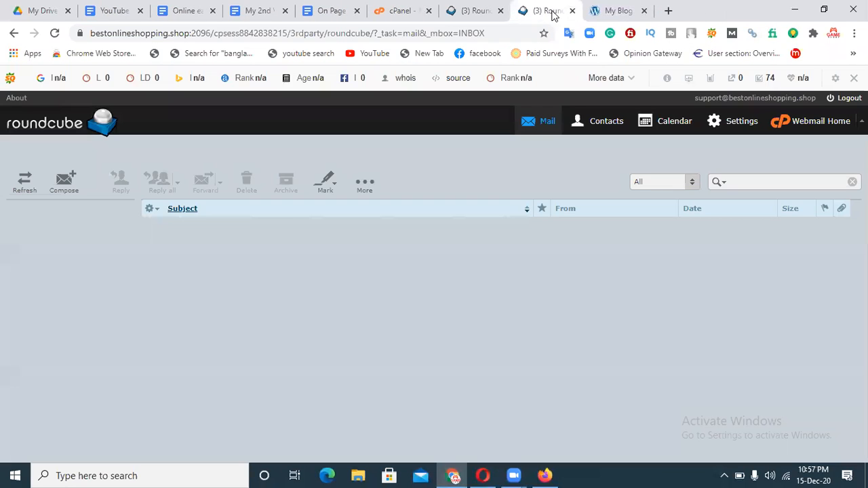
click(502, 11)
click(392, 11)
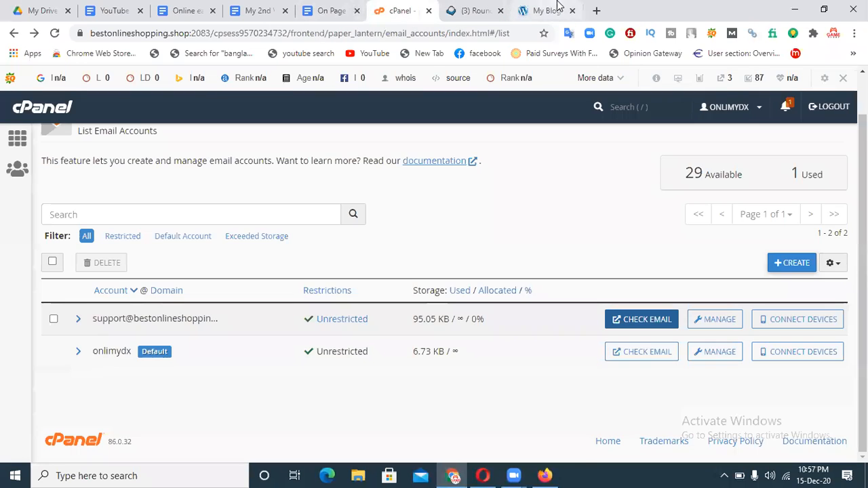
click(558, 8)
mouse_move(62, 79)
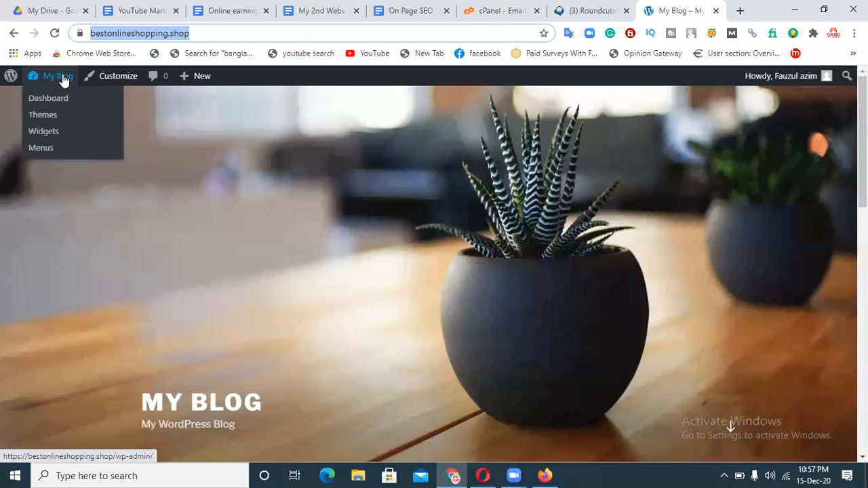
click(56, 101)
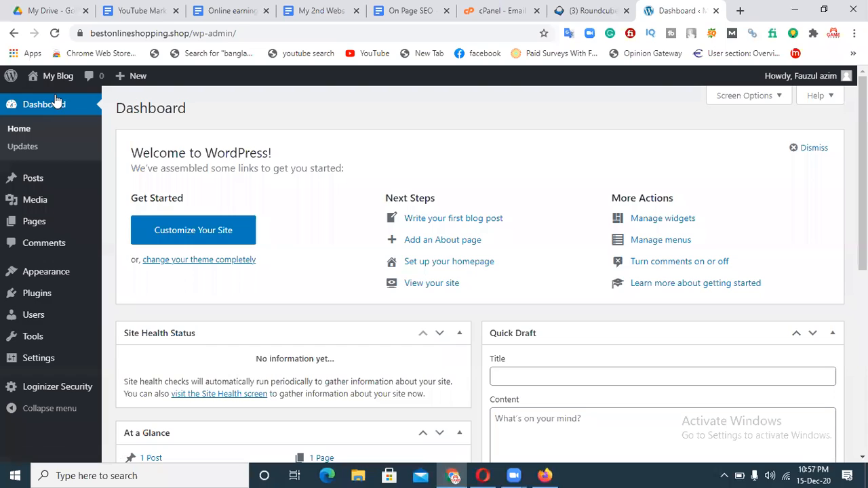
Open Users > All Users, showing one administrator, and start adding a new user.
mouse_move(31, 295)
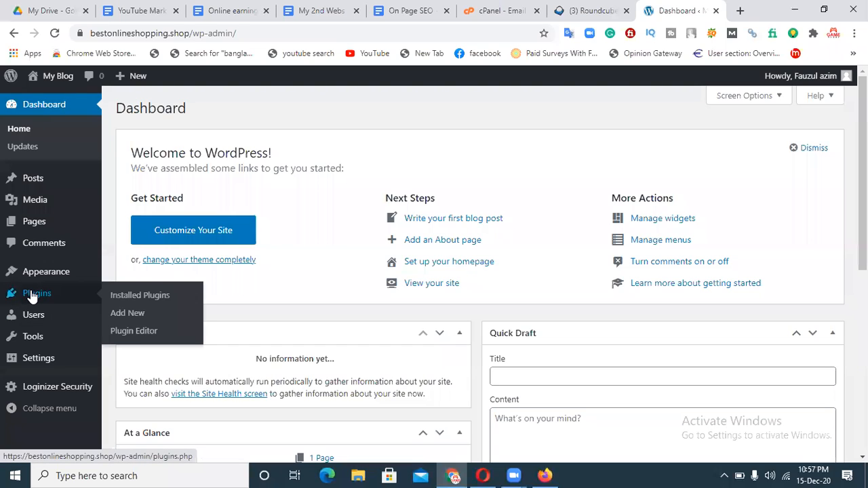
mouse_move(23, 316)
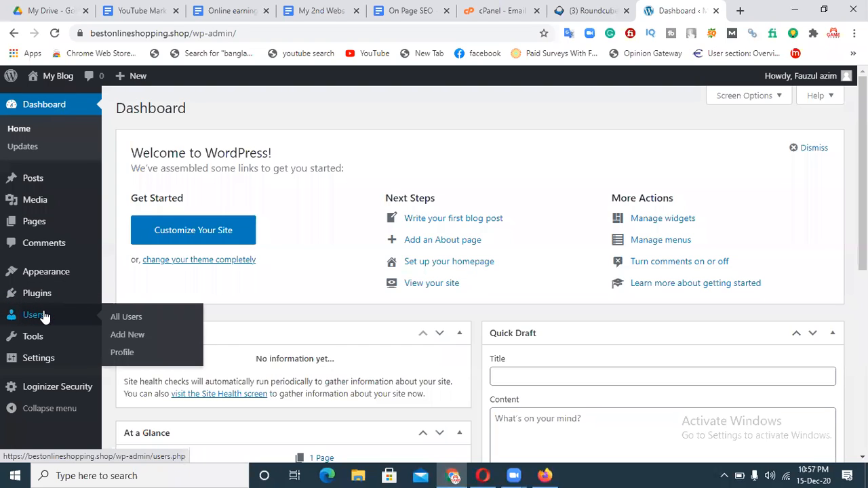
click(44, 318)
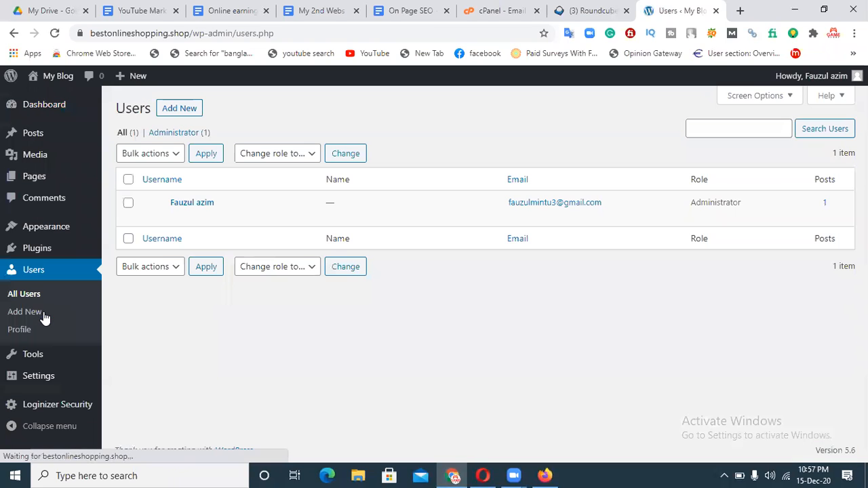
mouse_move(193, 215)
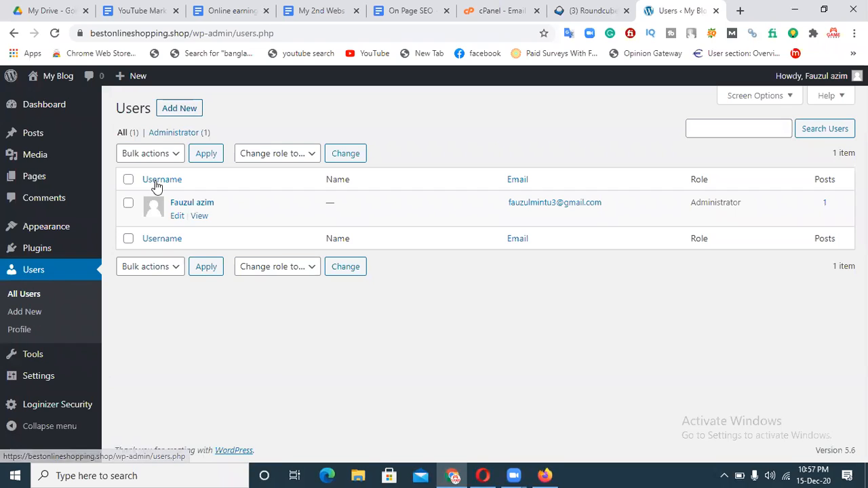
click(180, 115)
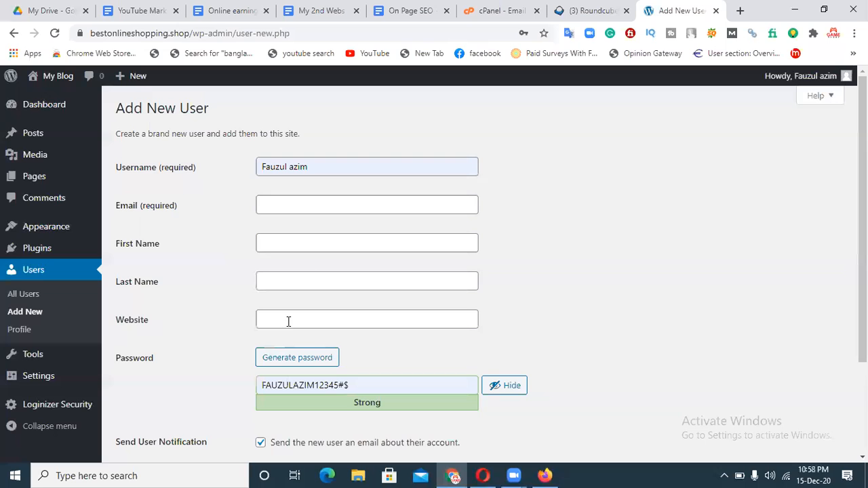
Hide the new user's strong password and assign the Editor role.
click(497, 388)
scroll(497, 394, down, 2)
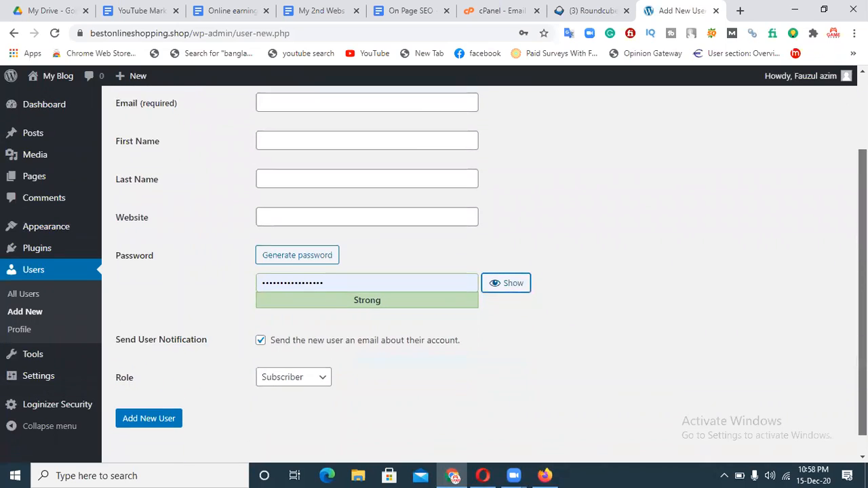
drag(866, 332, 866, 347)
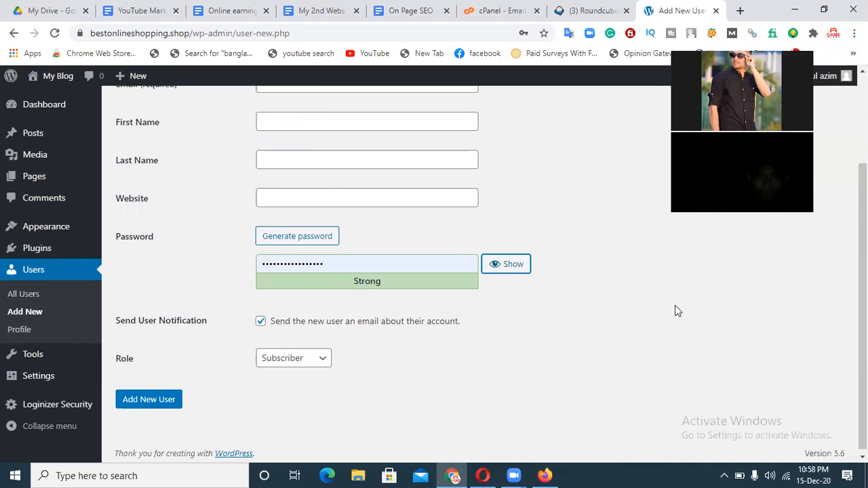
scroll(675, 311, up, 3)
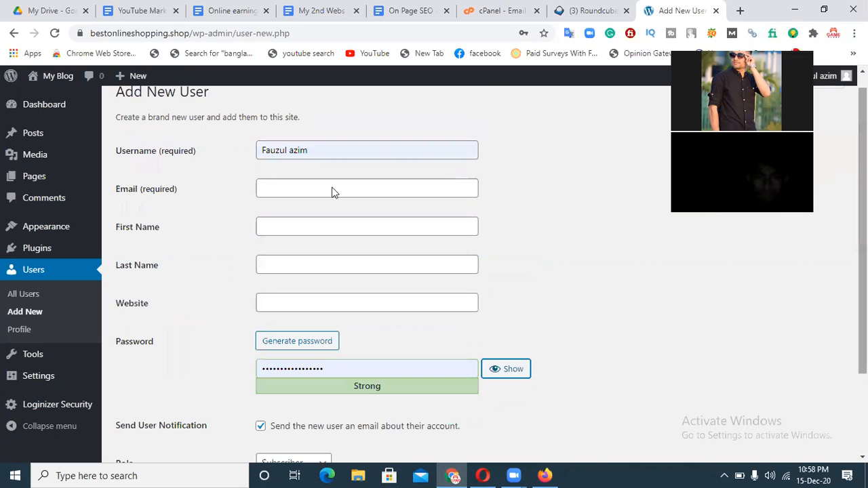
scroll(408, 271, down, 3)
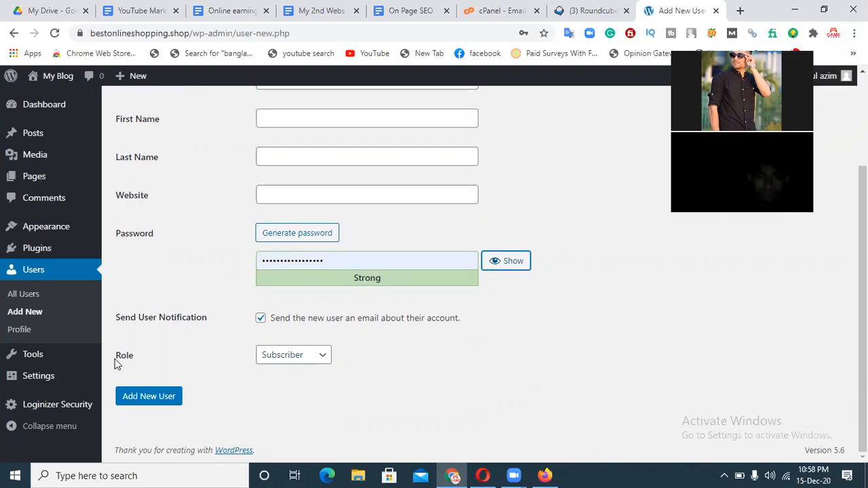
click(305, 359)
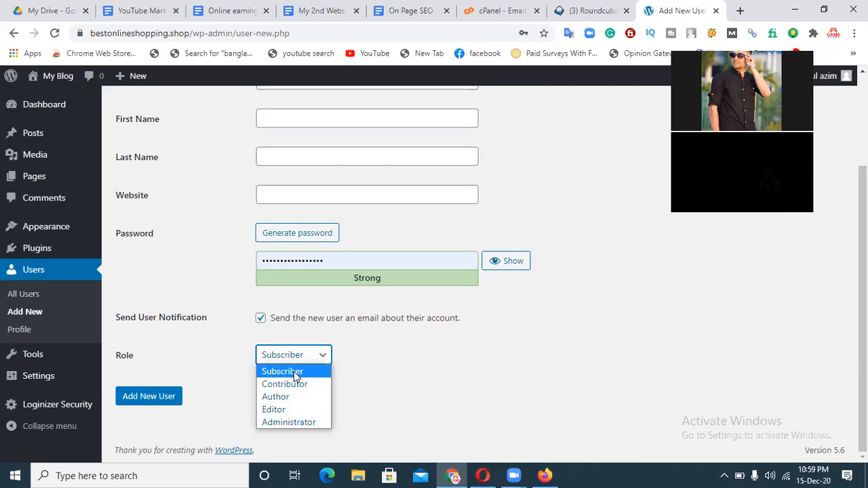
click(293, 409)
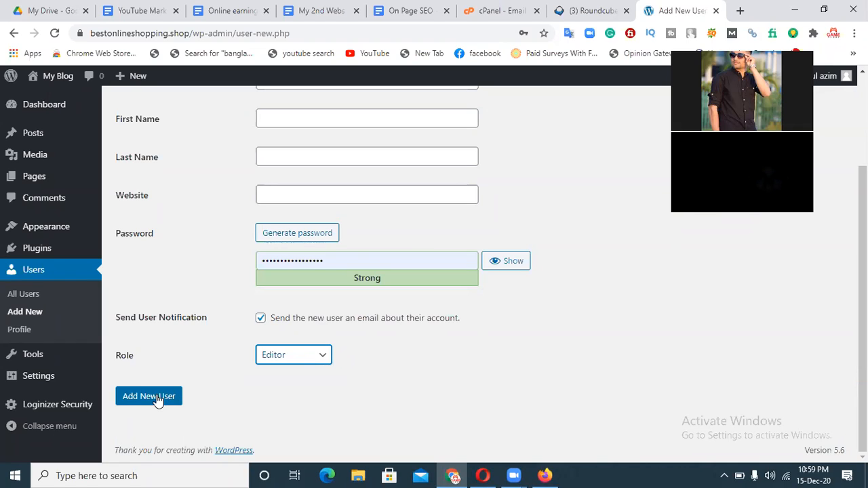
click(20, 330)
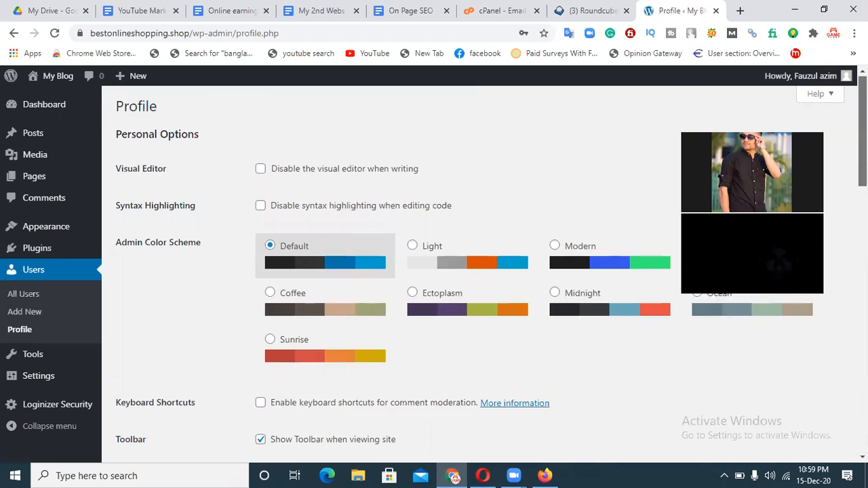
scroll(491, 275, down, 5)
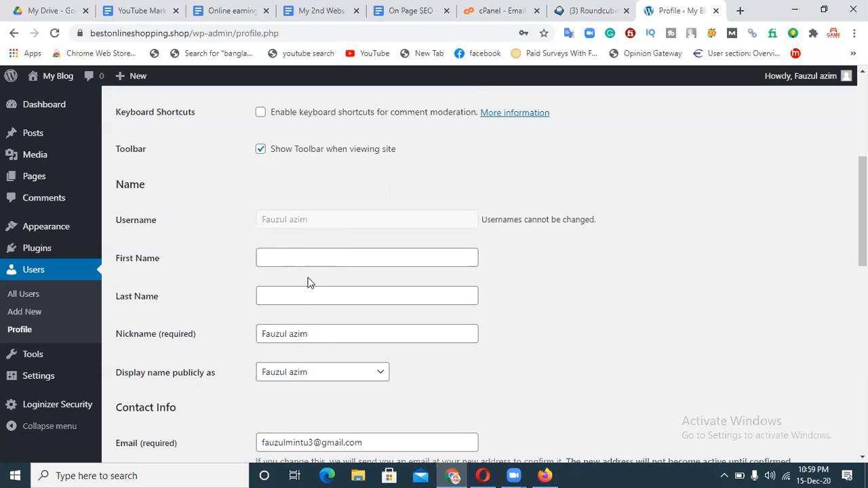
scroll(240, 355, down, 2)
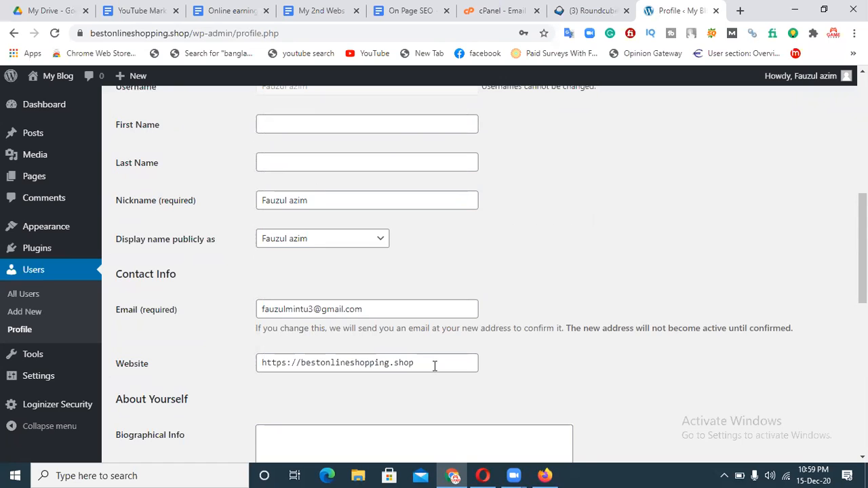
scroll(178, 369, down, 1)
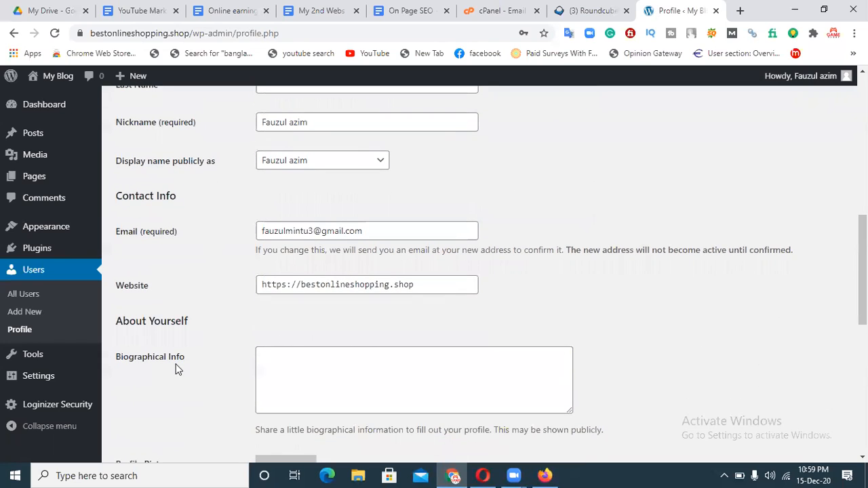
click(328, 364)
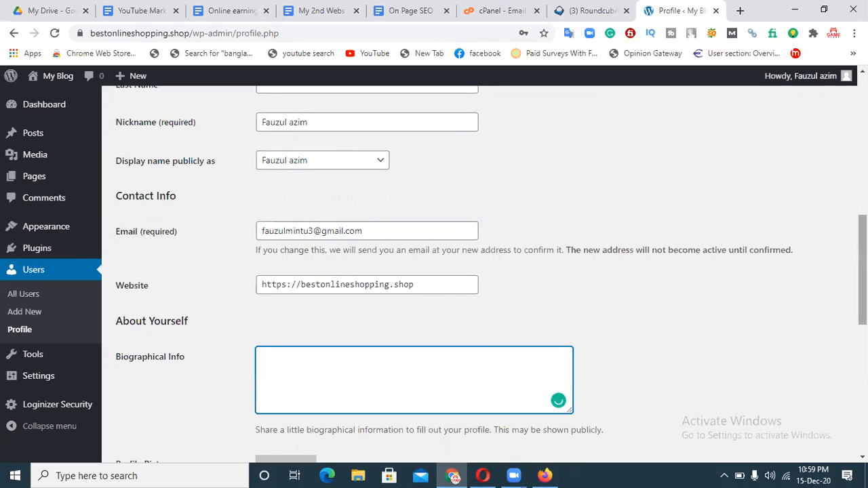
scroll(766, 285, down, 2)
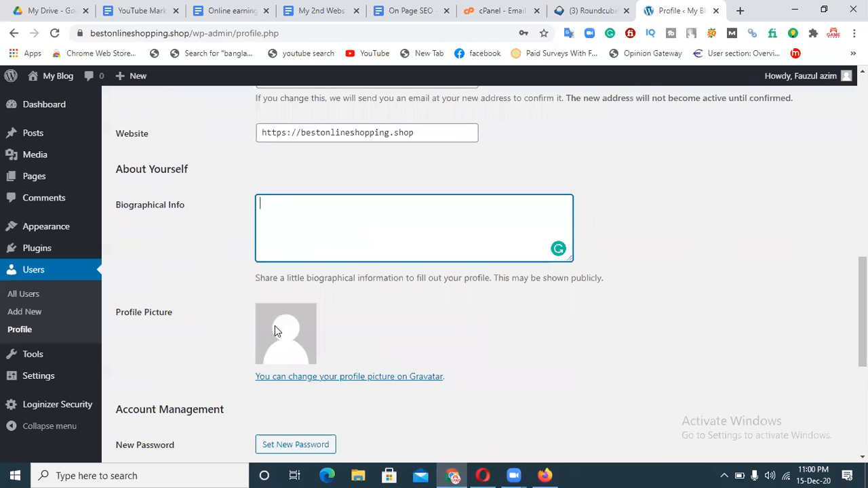
mouse_move(847, 76)
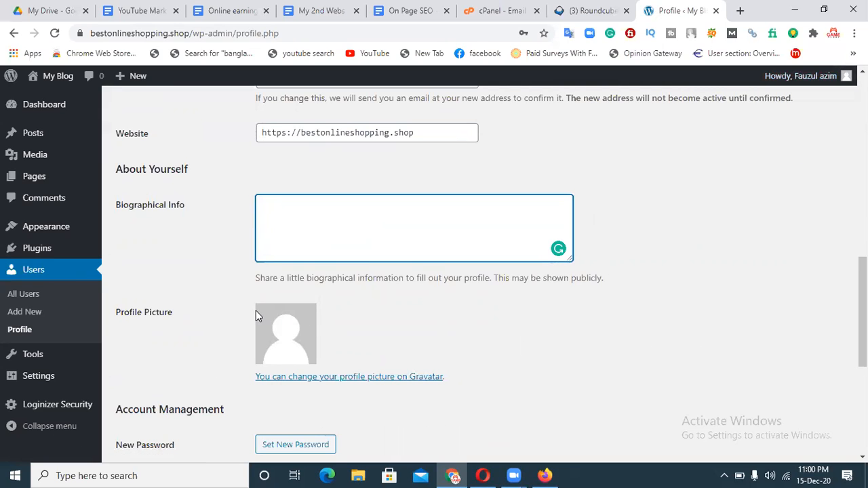
click(310, 378)
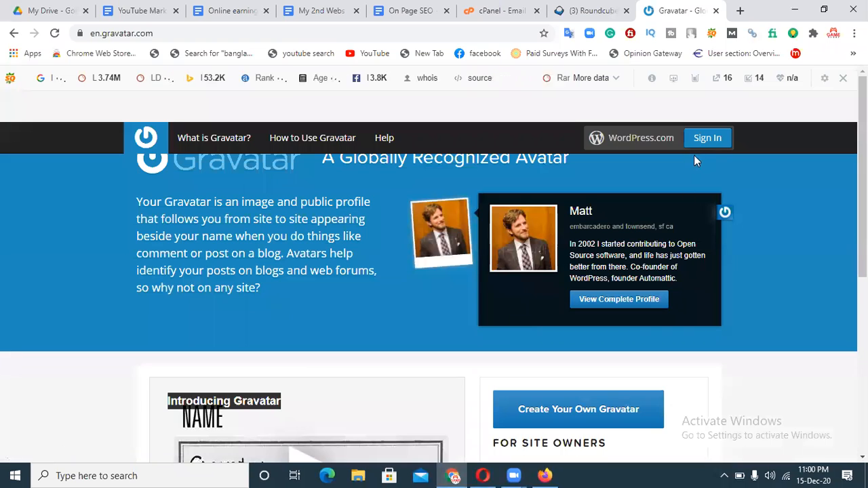
scroll(403, 280, down, 2)
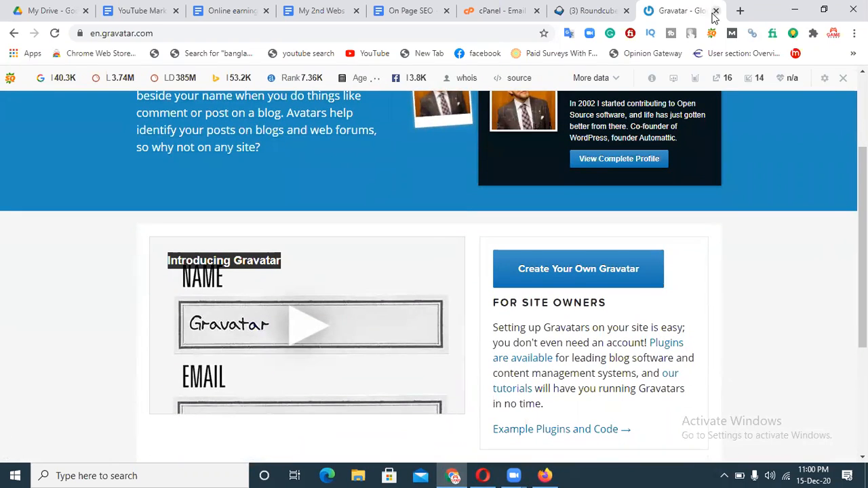
click(13, 34)
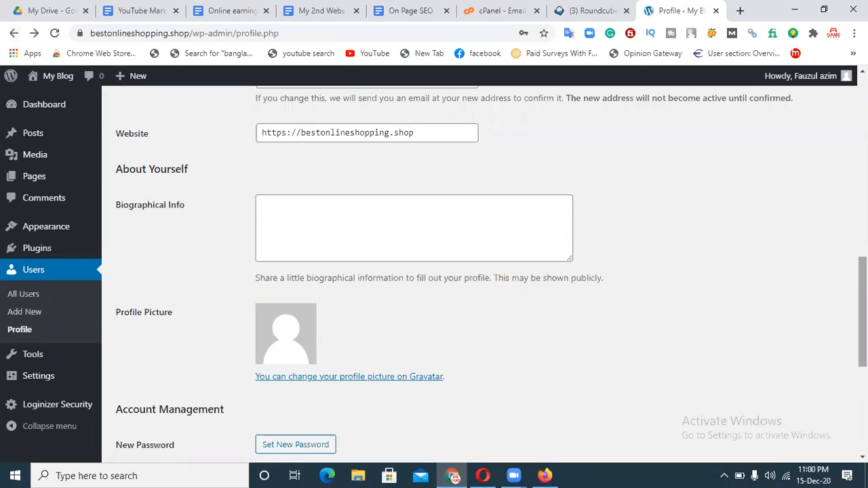
scroll(863, 312, down, 3)
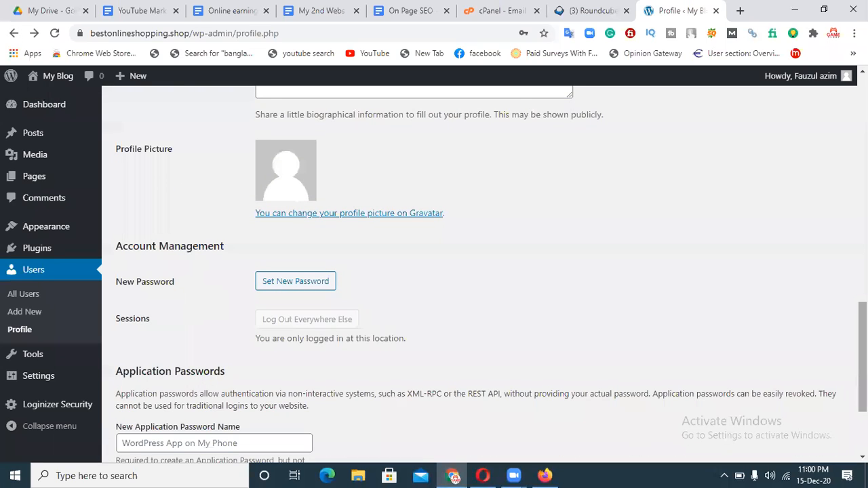
scroll(863, 353, down, 2)
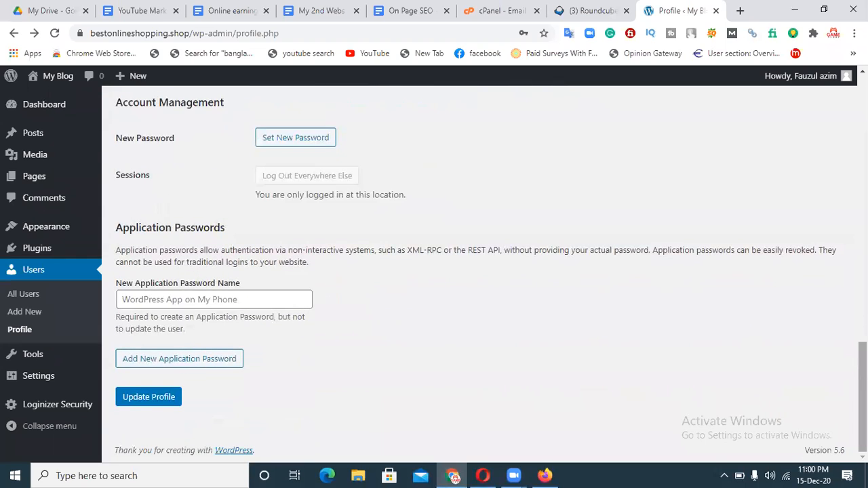
scroll(863, 394, up, 5)
scroll(172, 174, up, 8)
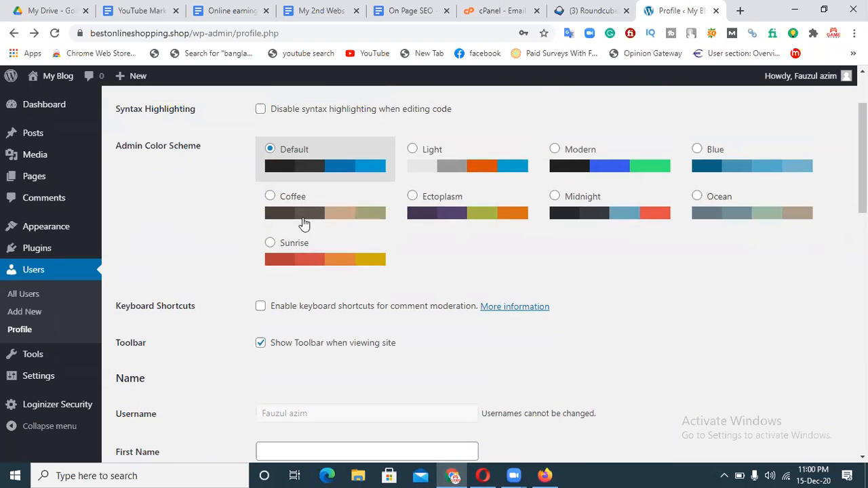
scroll(475, 272, up, 2)
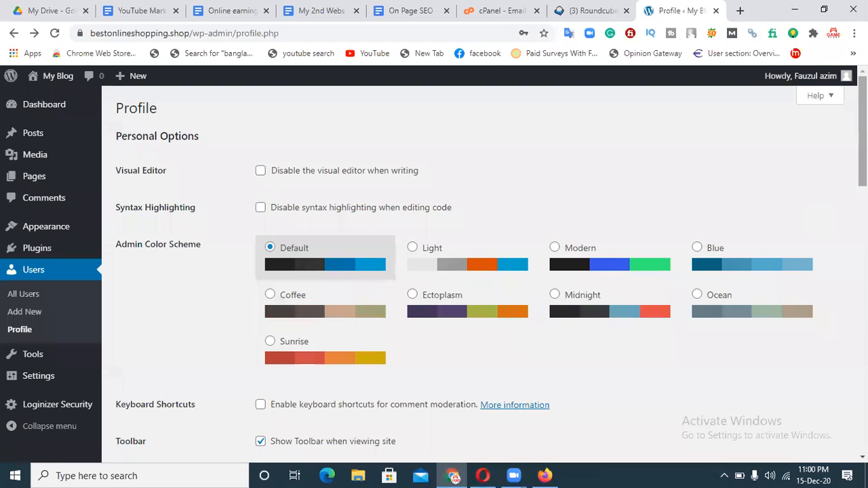
scroll(863, 135, down, 10)
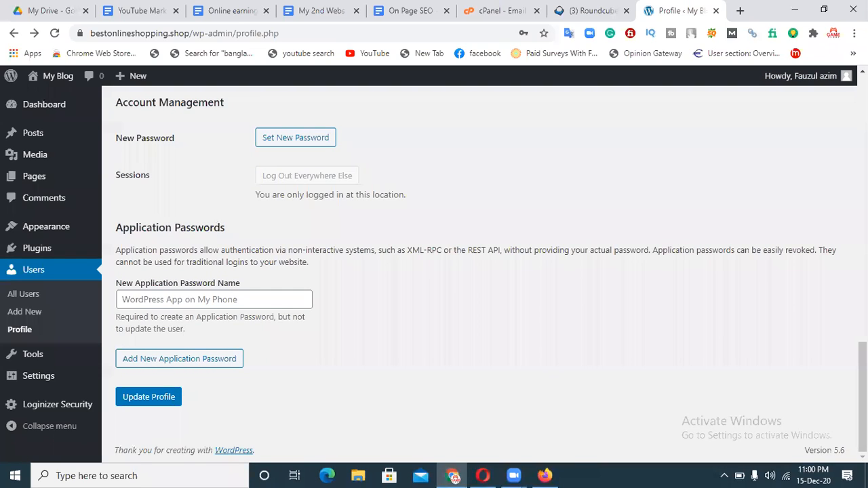
Visit the Tools page, then go to Settings > General.
click(35, 358)
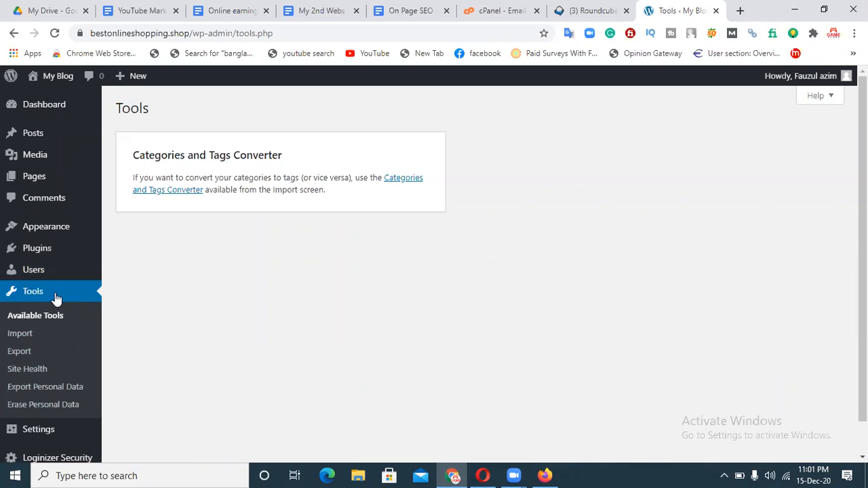
mouse_move(39, 436)
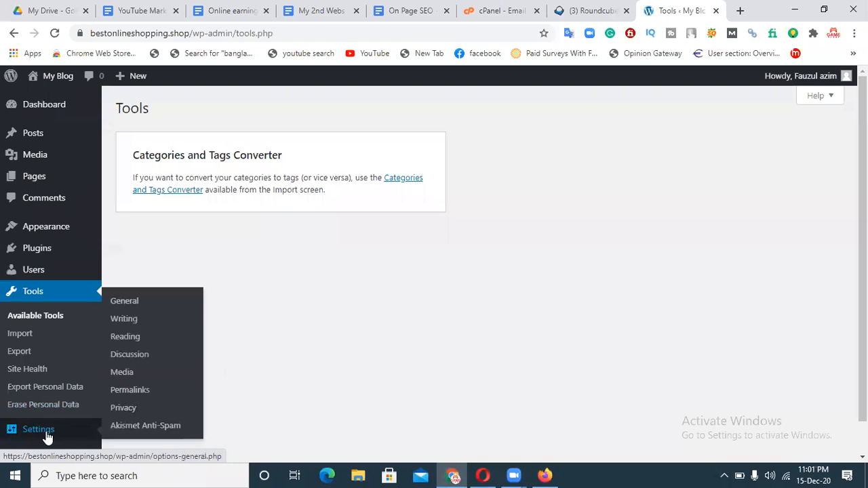
click(134, 305)
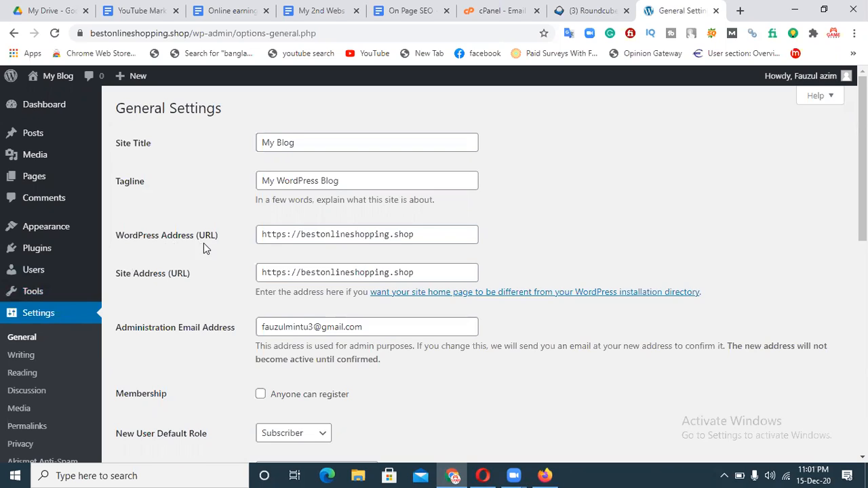
Inspect the WordPress Address URL and Site Language (English (United States)), then open the timezone list.
drag(428, 237, 259, 237)
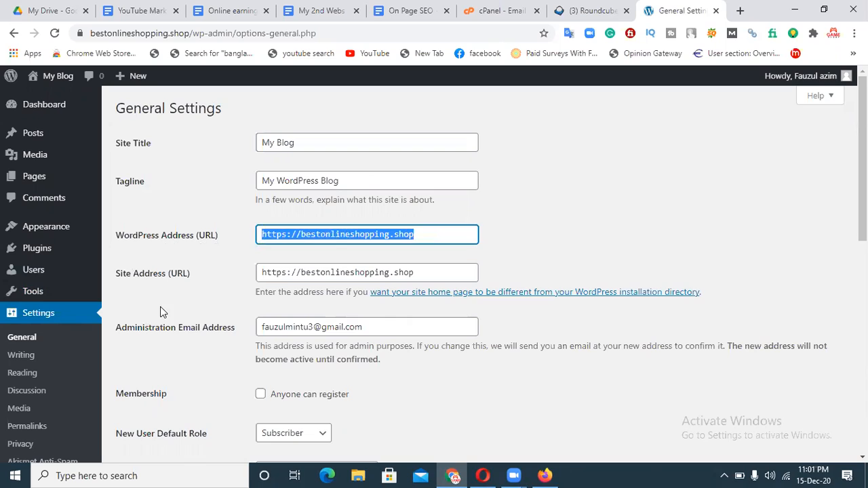
click(161, 309)
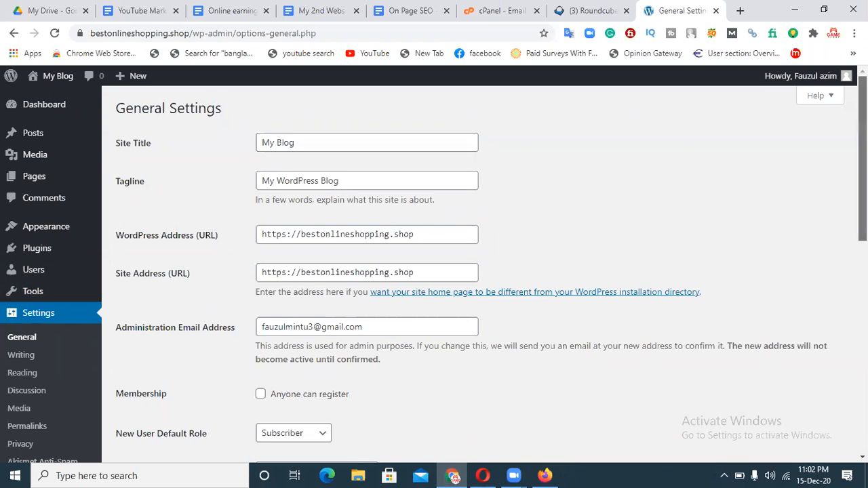
scroll(863, 224, down, 1)
scroll(863, 224, down, 1)
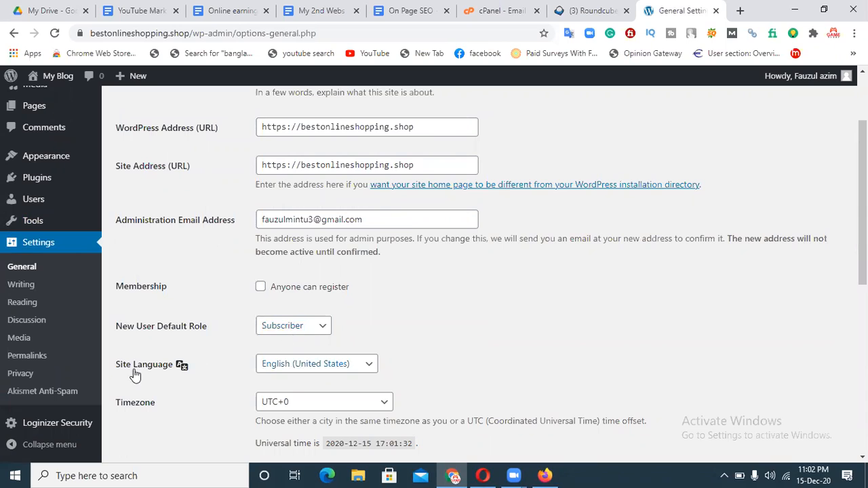
click(314, 367)
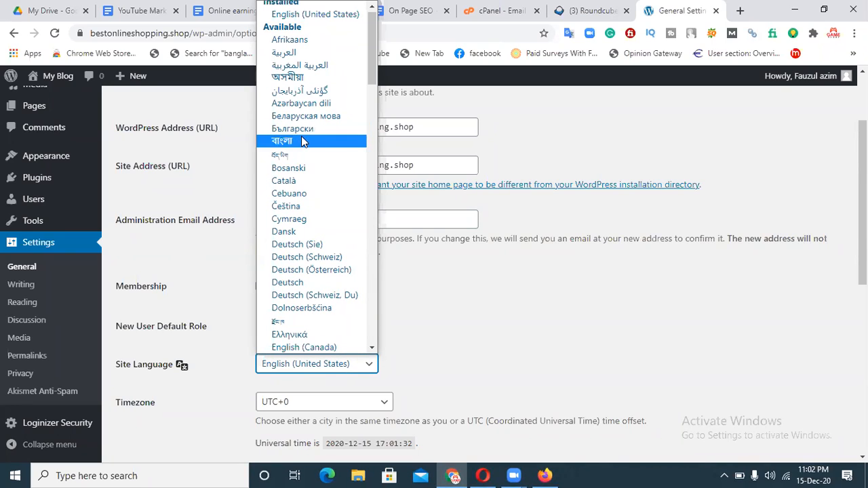
click(553, 355)
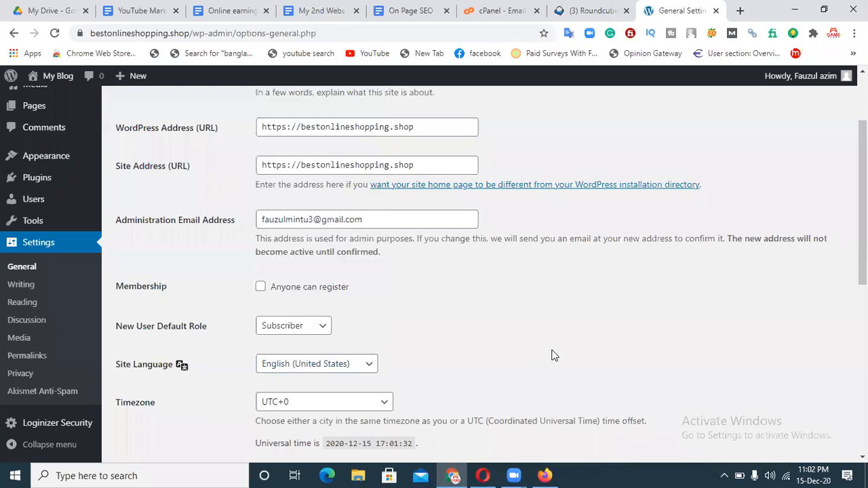
click(306, 405)
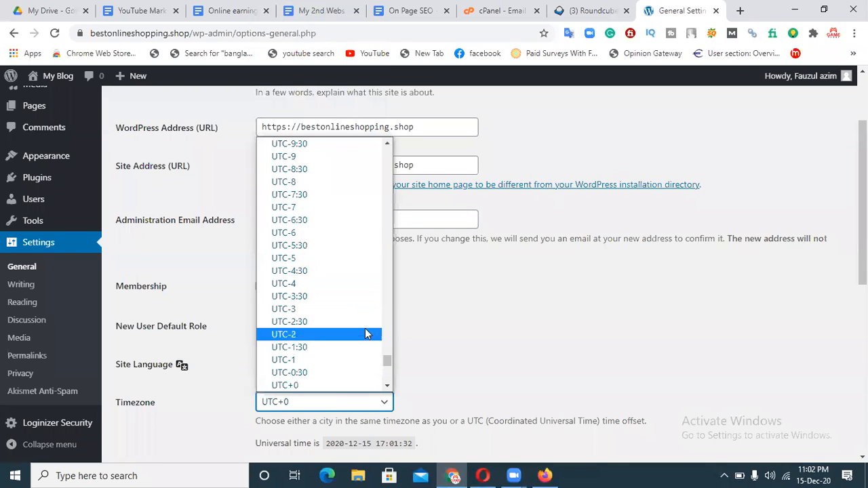
scroll(388, 336, up, 3)
click(388, 336)
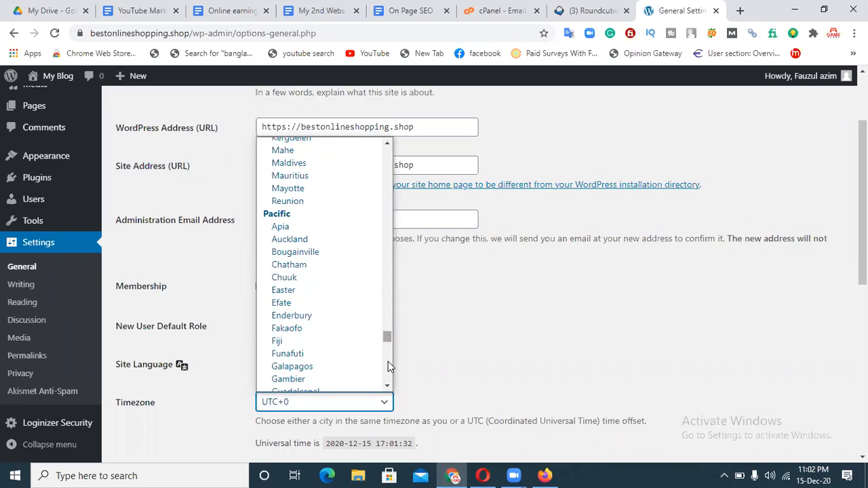
drag(390, 339, 388, 372)
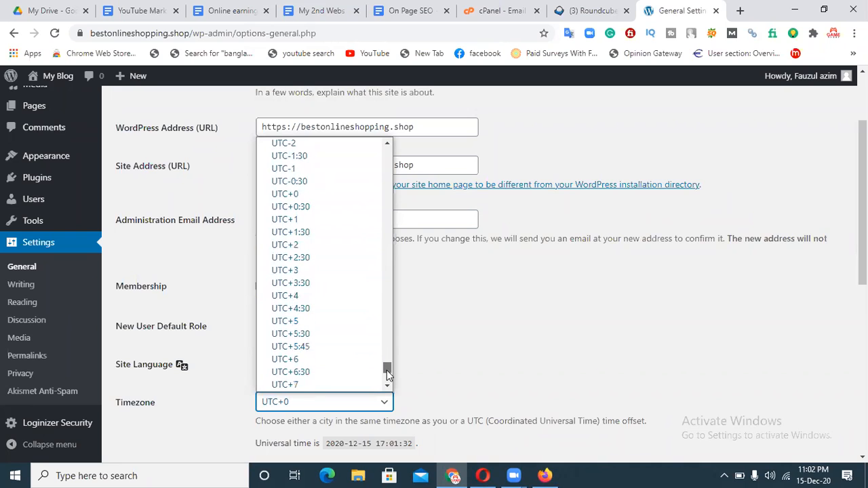
click(320, 361)
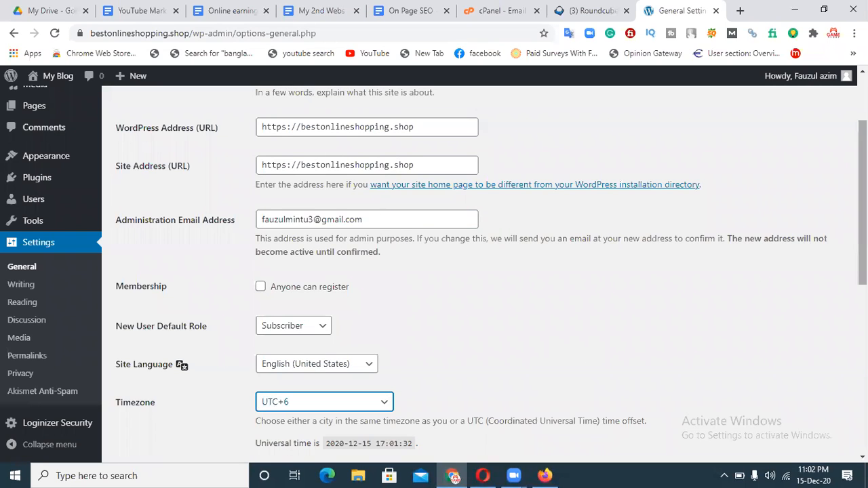
scroll(491, 275, down, 3)
scroll(491, 275, down, 1)
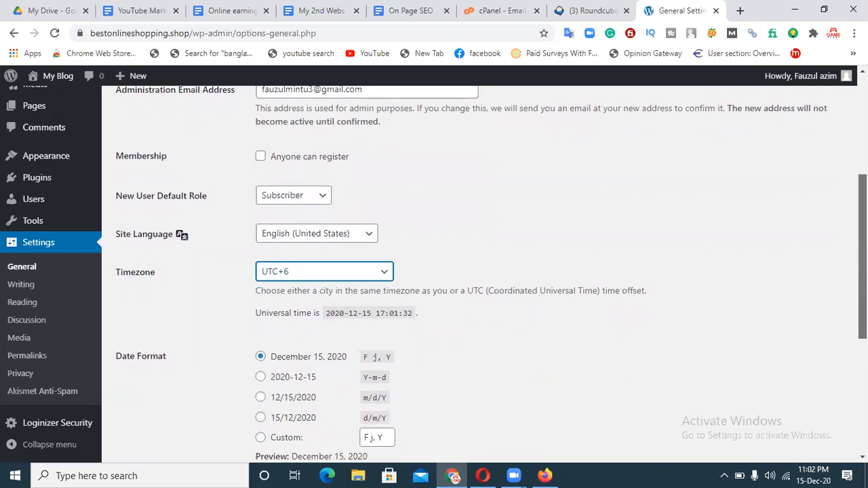
scroll(492, 274, down, 3)
scroll(491, 275, down, 5)
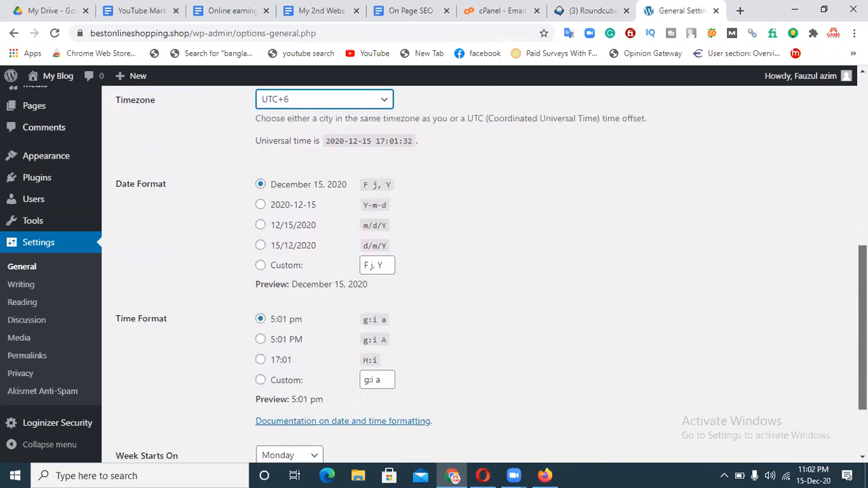
scroll(332, 307, up, 3)
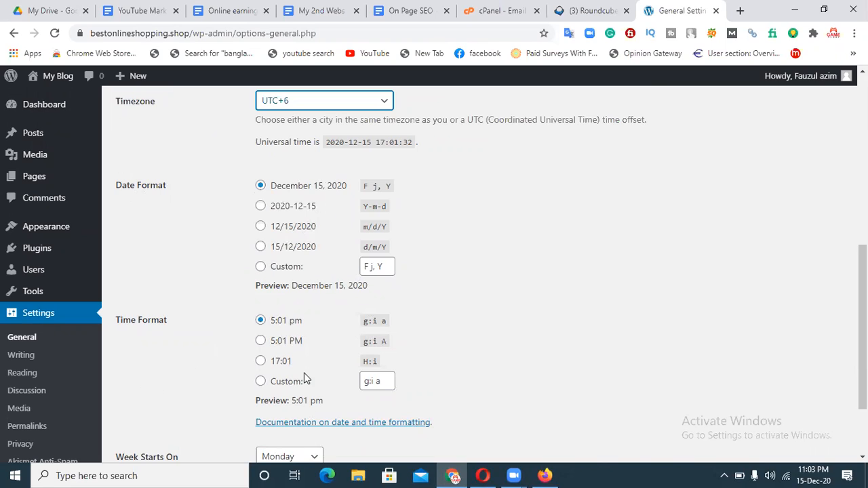
scroll(268, 401, down, 2)
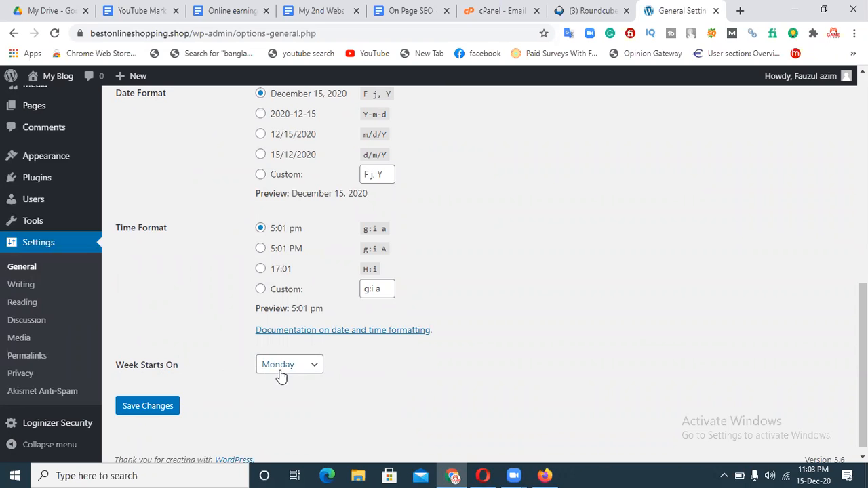
drag(863, 366, 863, 162)
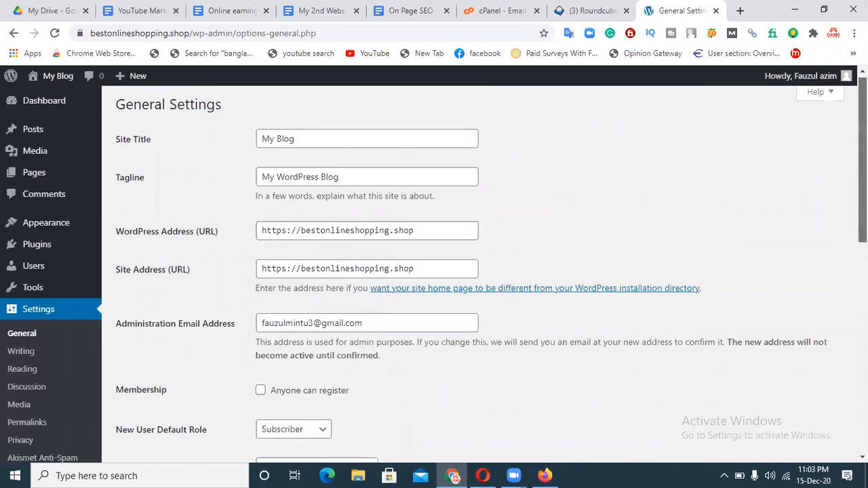
scroll(824, 277, down, 4)
Review Writing Settings (Uncategorized category, Standard post format) down to Update Services.
click(16, 288)
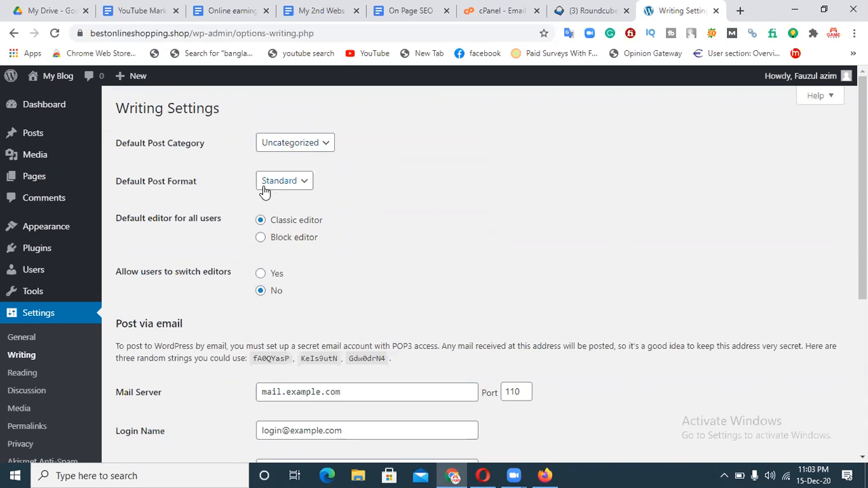
scroll(435, 271, down, 3)
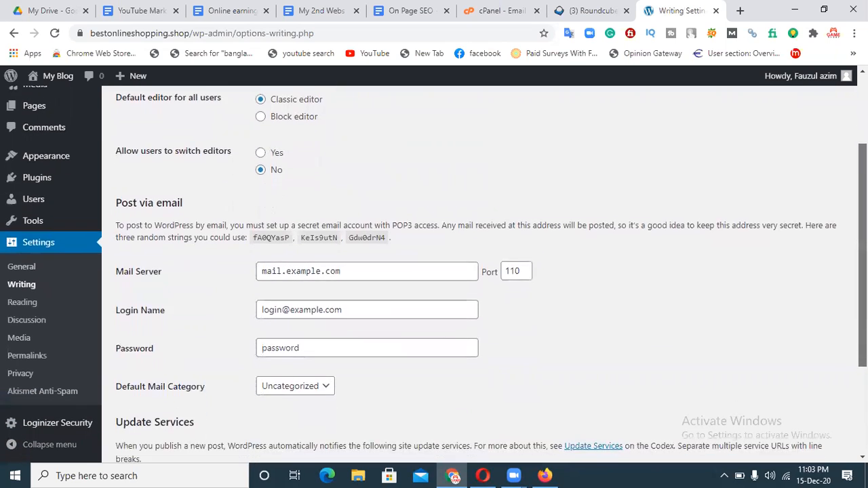
scroll(607, 323, down, 2)
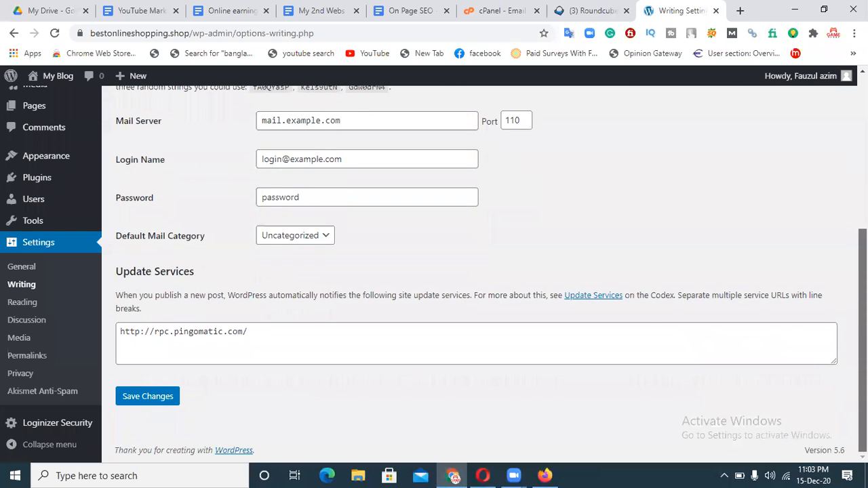
click(24, 305)
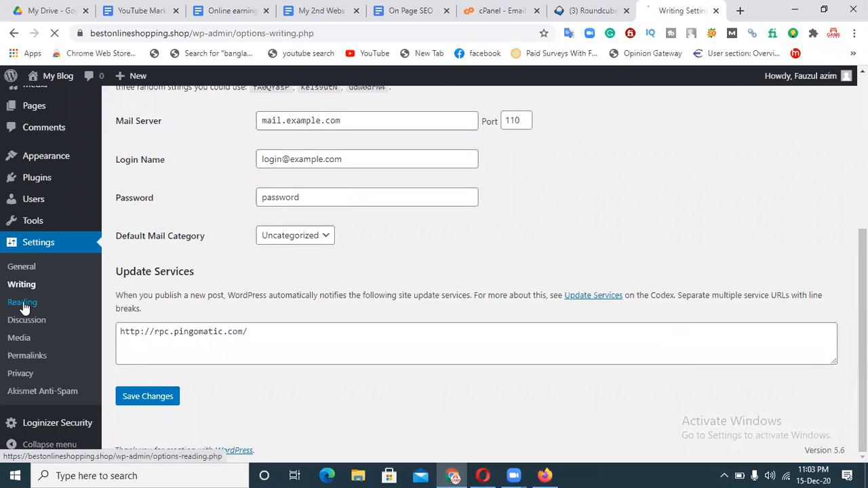
Try 6 posts per blog page on Reading Settings, then restore the limit to 10.
mouse_move(61, 292)
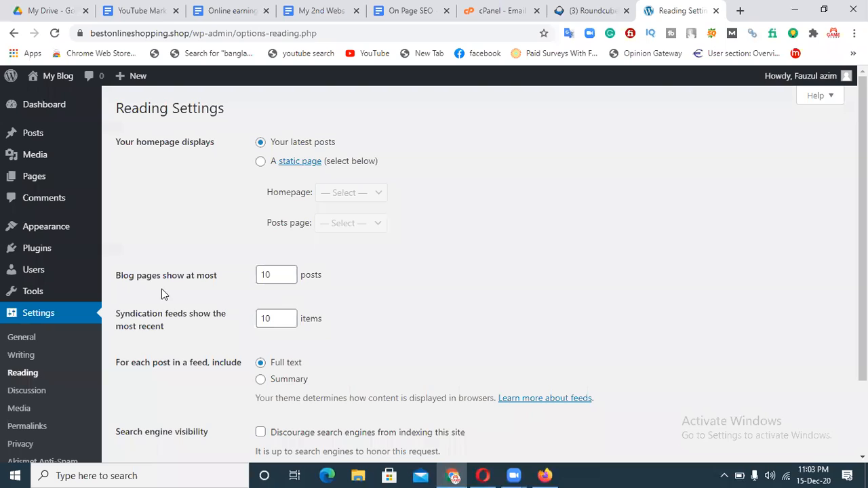
click(292, 281)
click(292, 281)
click(292, 280)
click(292, 281)
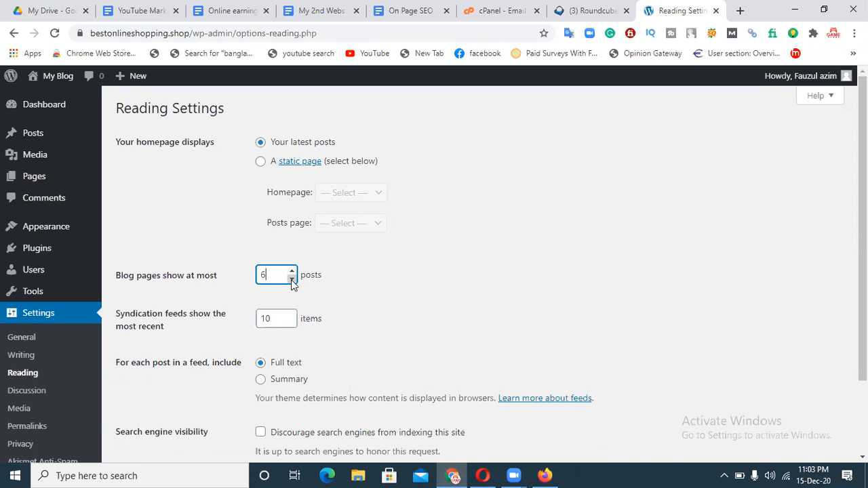
click(292, 271)
click(292, 271)
click(292, 272)
click(292, 272)
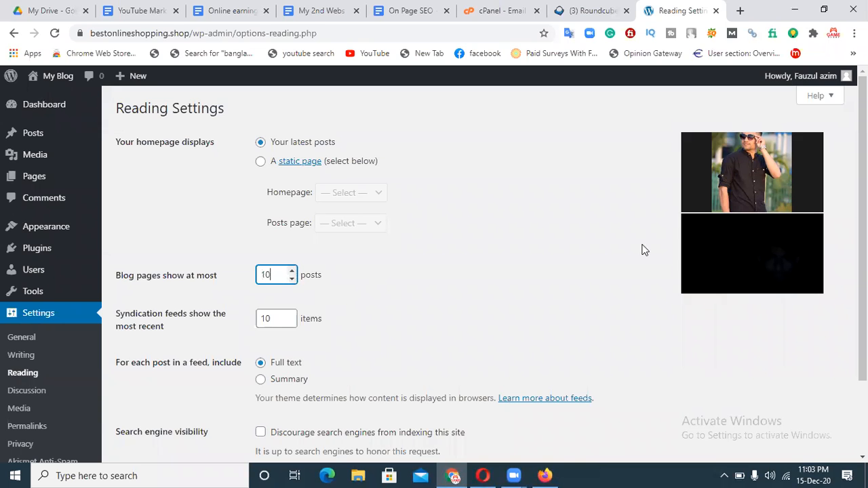
scroll(645, 251, down, 1)
scroll(645, 250, up, 1)
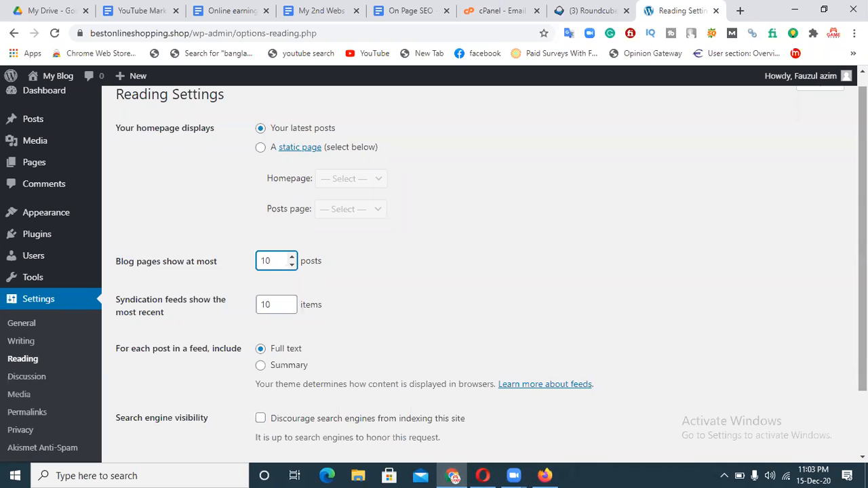
Look over Discussion Settings, then check the medium image max width in Media Settings.
click(39, 383)
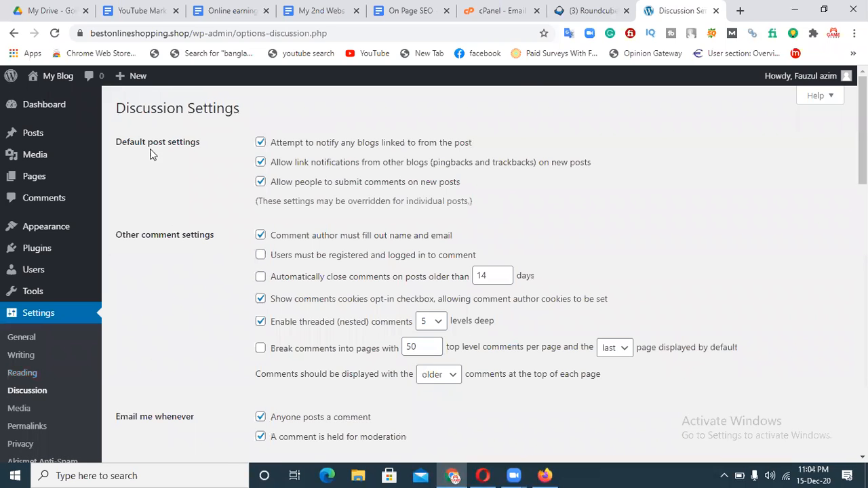
mouse_move(862, 136)
mouse_down()
mouse_move(862, 384)
mouse_move(862, 136)
mouse_up()
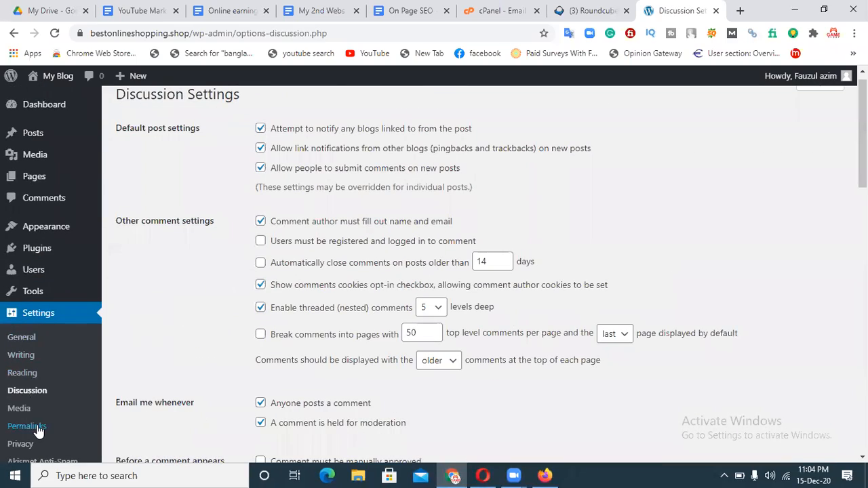
click(20, 410)
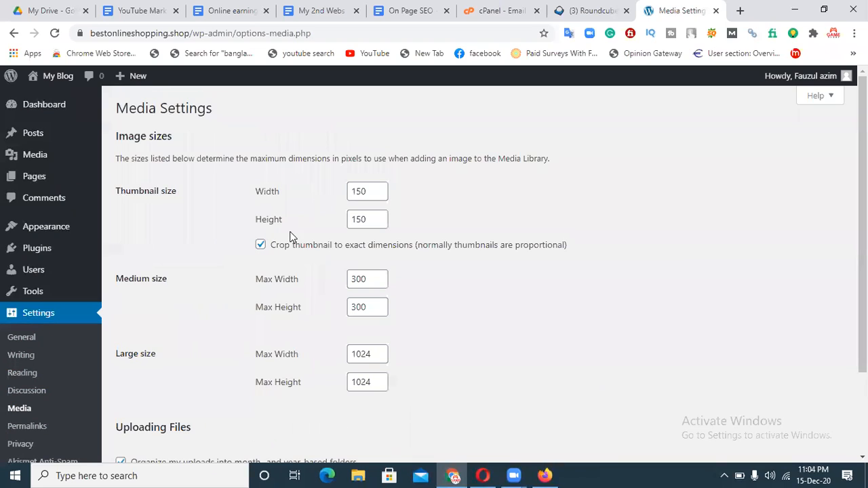
click(348, 279)
Scroll through the media image sizes, then go to Permalink Settings.
scroll(75, 387, down, 3)
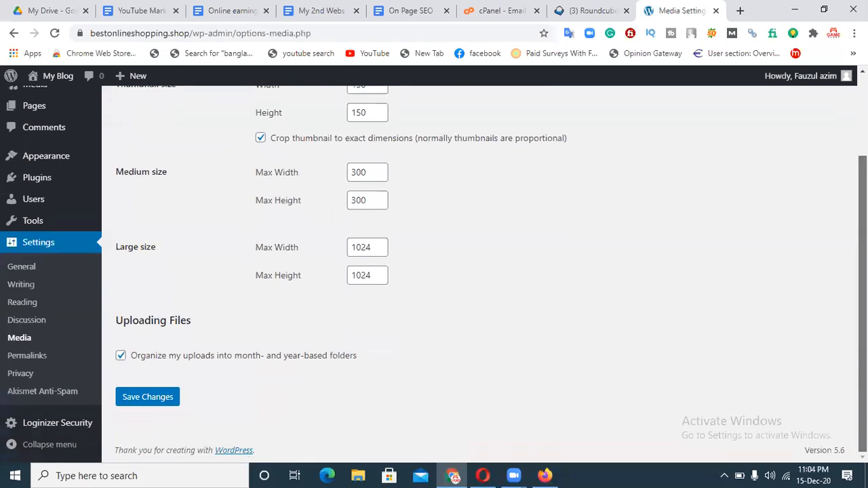
click(28, 359)
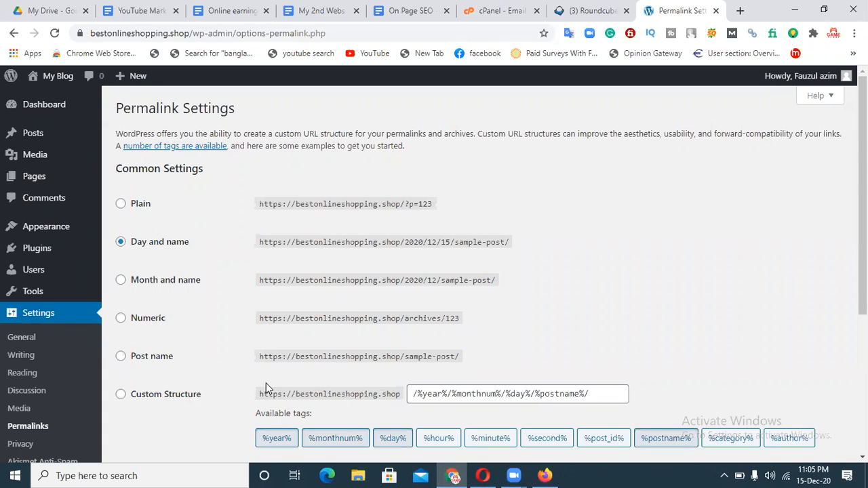
Set permalinks to Post name, save the change, and move on to Privacy Settings.
click(123, 359)
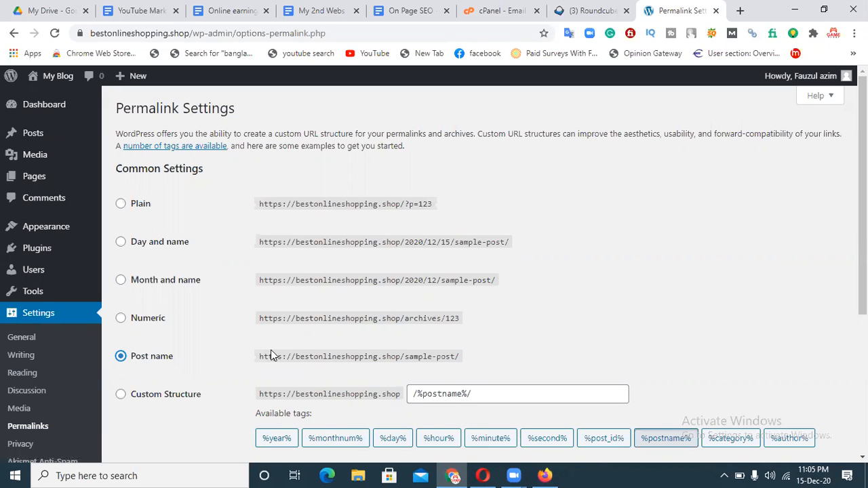
scroll(665, 431, down, 3)
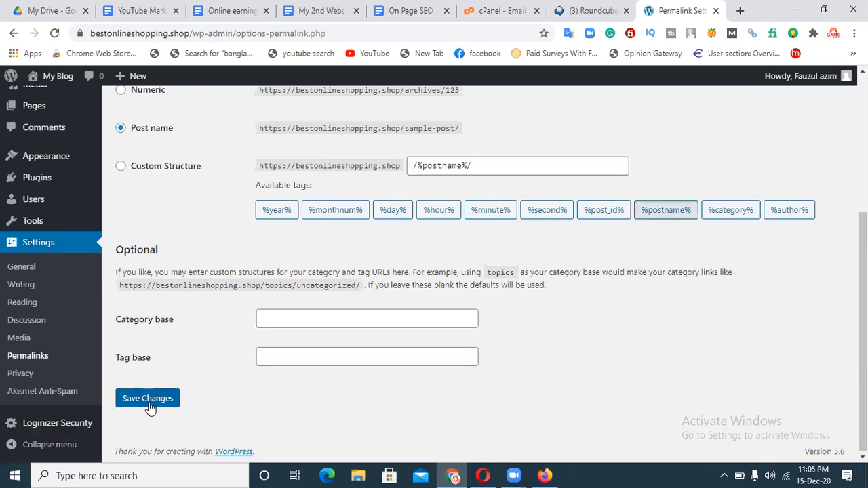
click(154, 404)
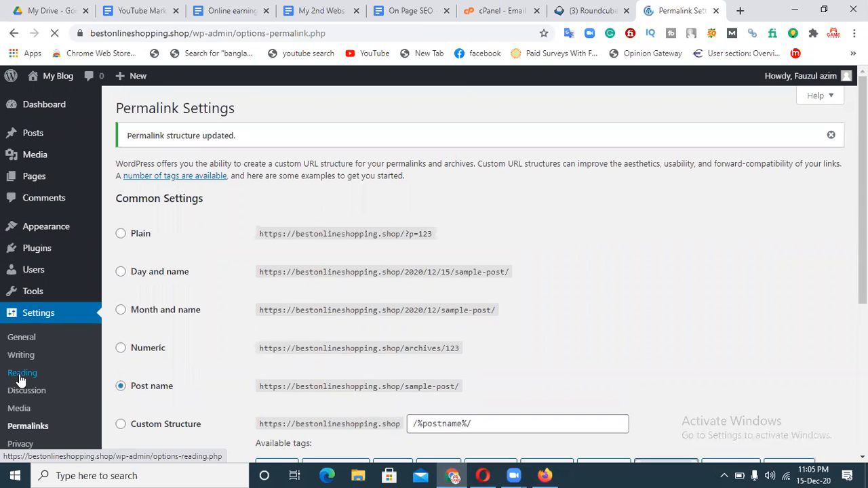
click(31, 445)
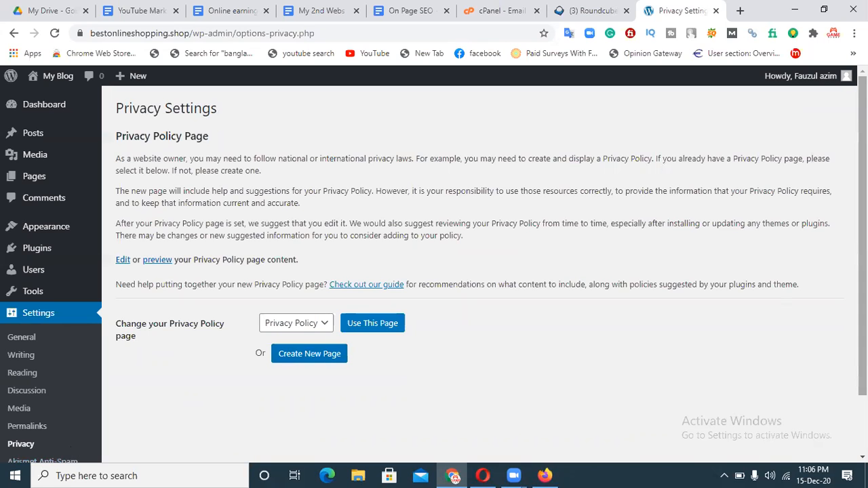
Review the Privacy Settings page, then log out via the Howdy account menu.
scroll(308, 357, down, 2)
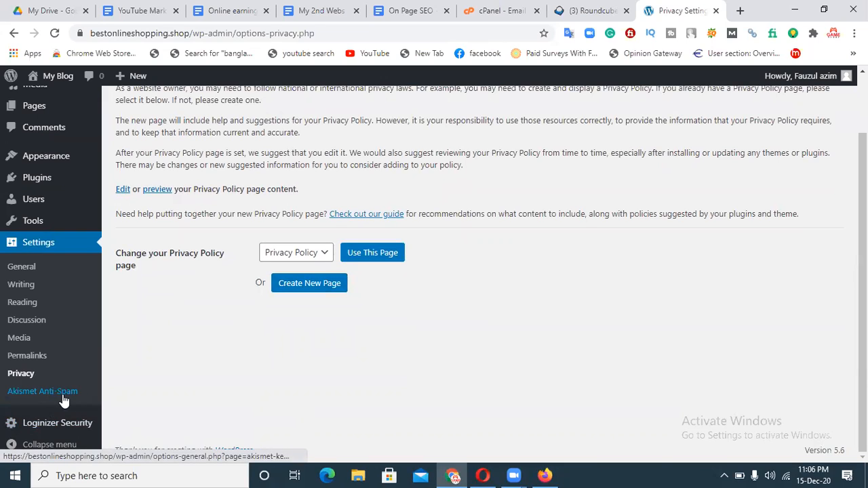
mouse_move(44, 431)
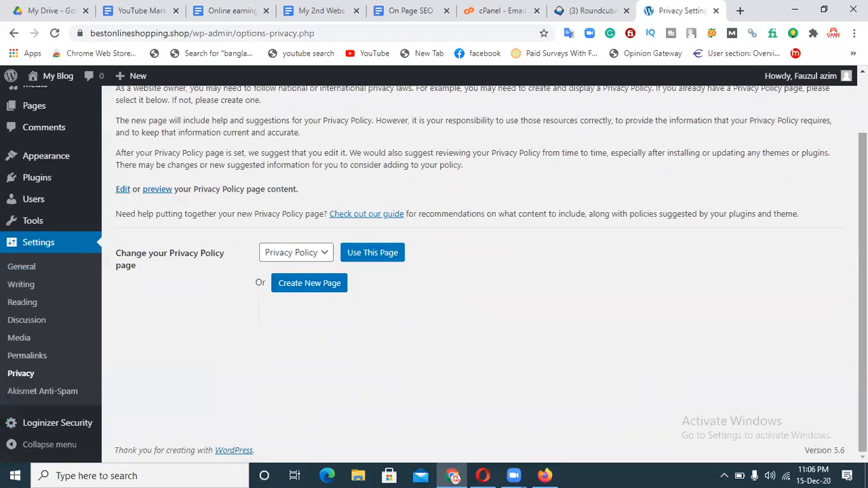
scroll(475, 272, up, 1)
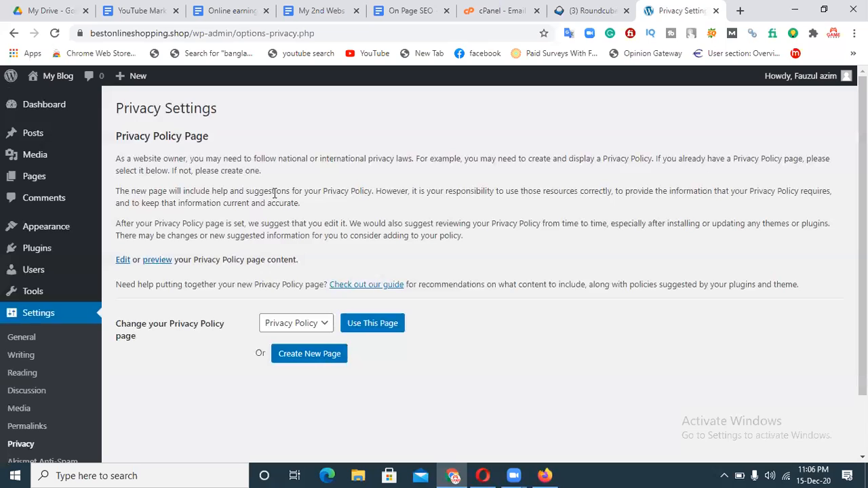
mouse_move(818, 80)
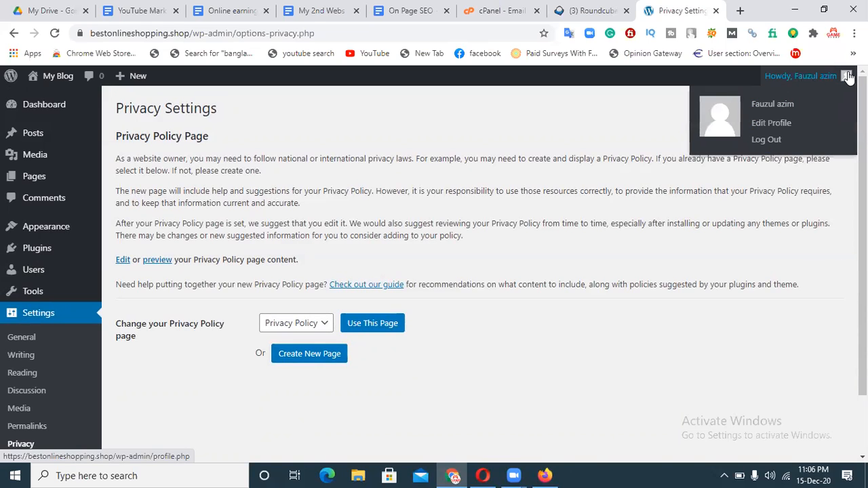
click(768, 145)
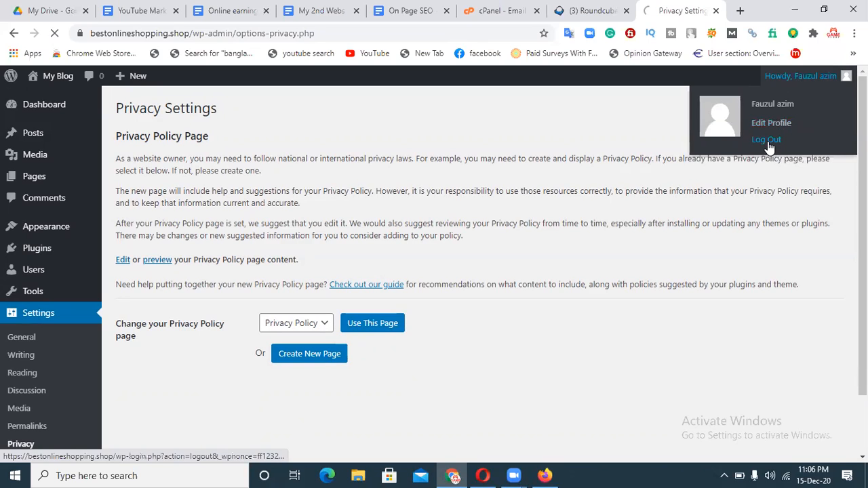
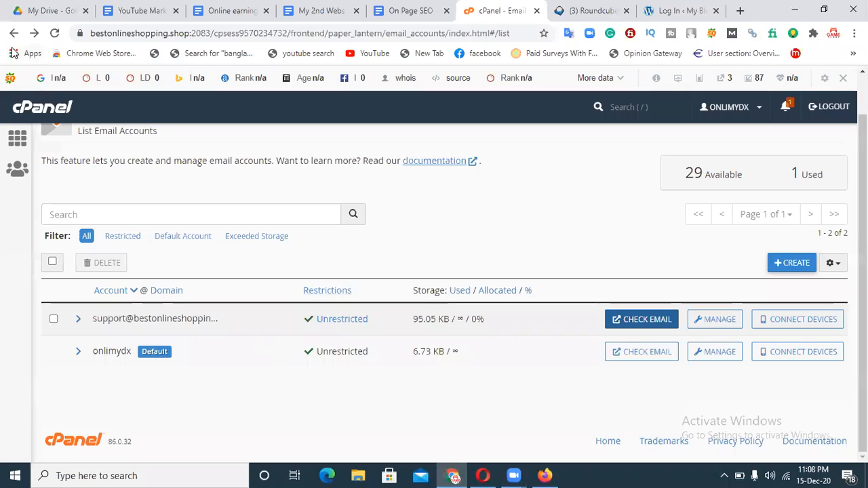
click(13, 34)
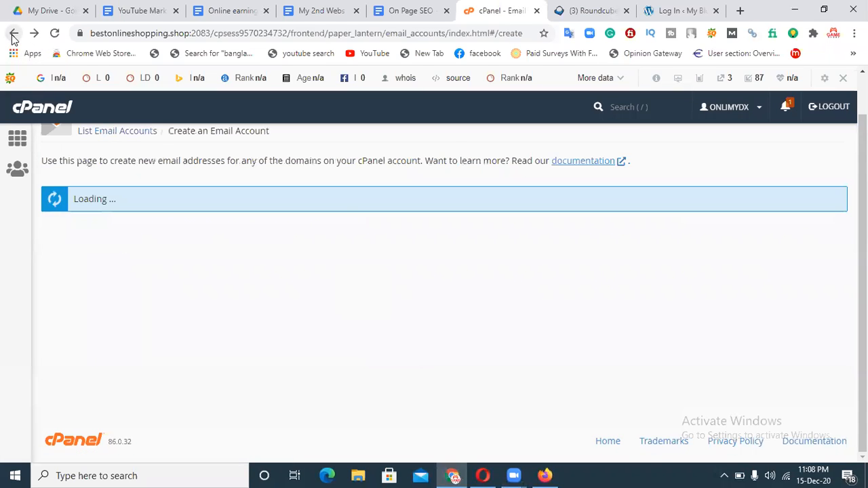
click(12, 34)
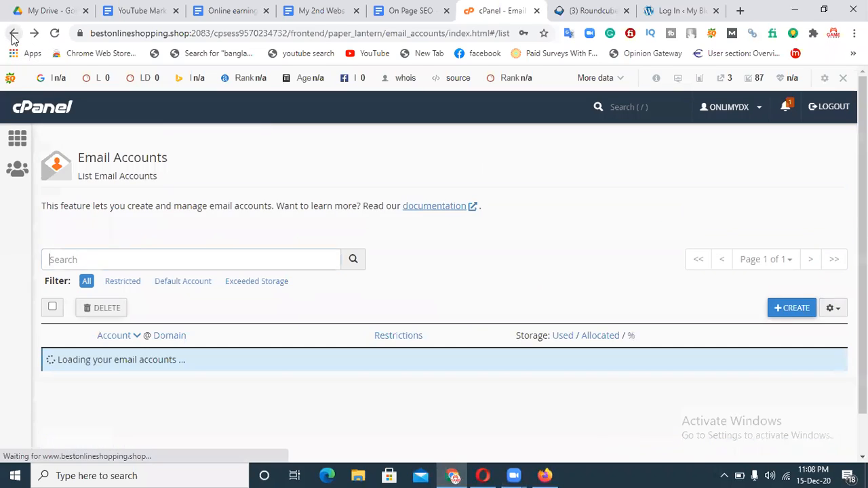
click(13, 34)
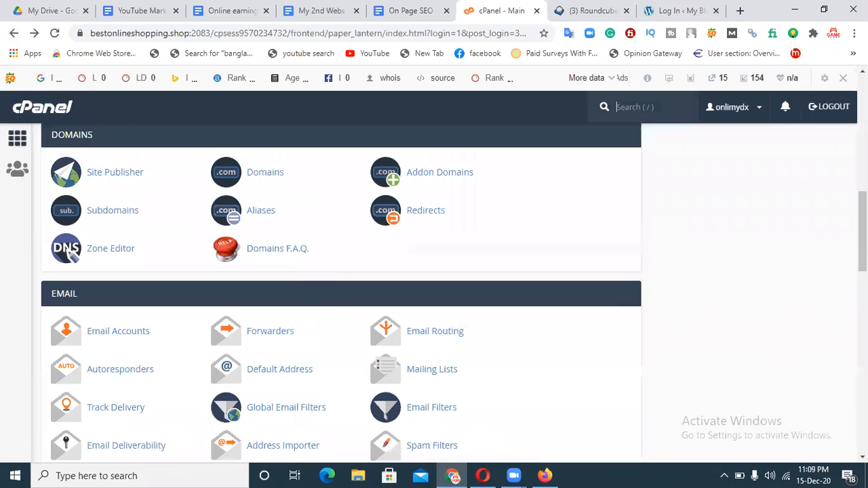
scroll(211, 303, down, 1)
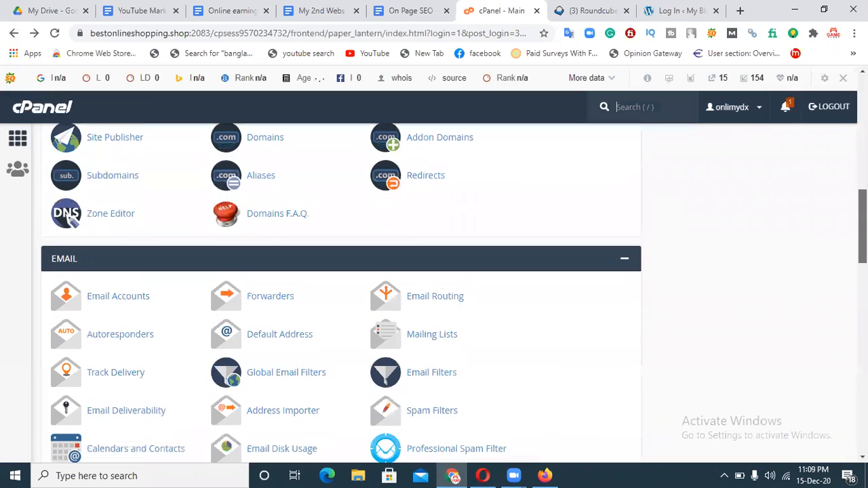
click(113, 298)
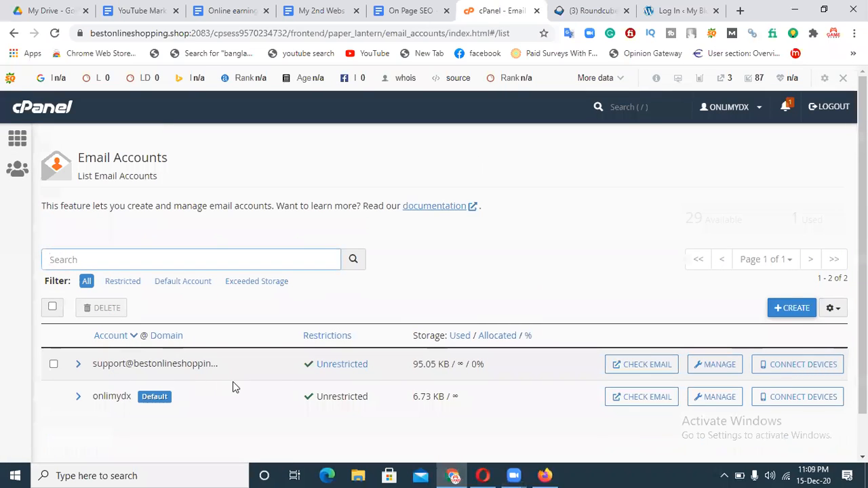
click(792, 314)
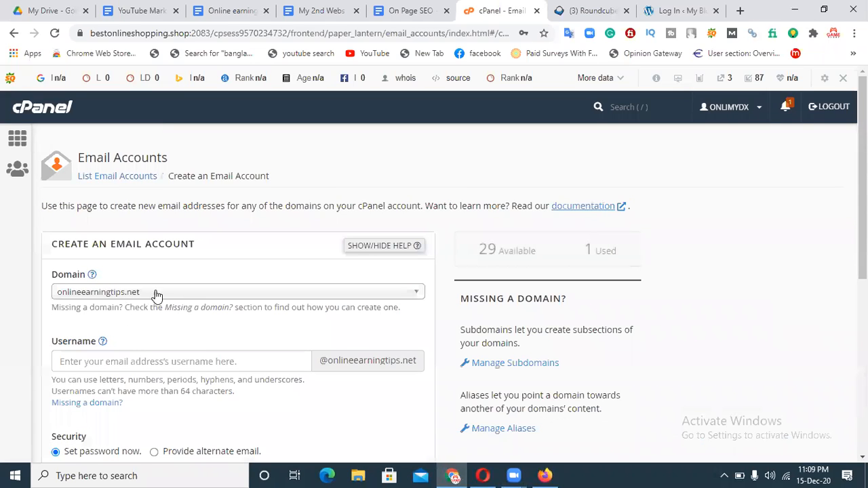
click(165, 294)
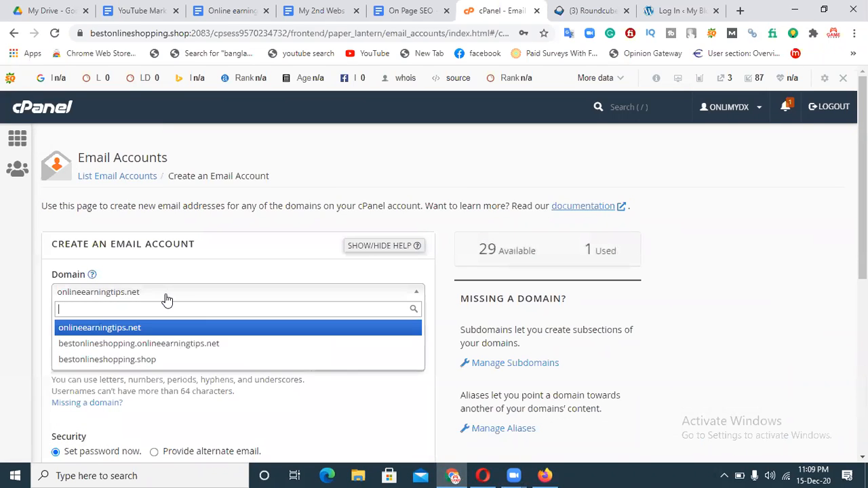
click(143, 361)
scroll(163, 291, down, 1)
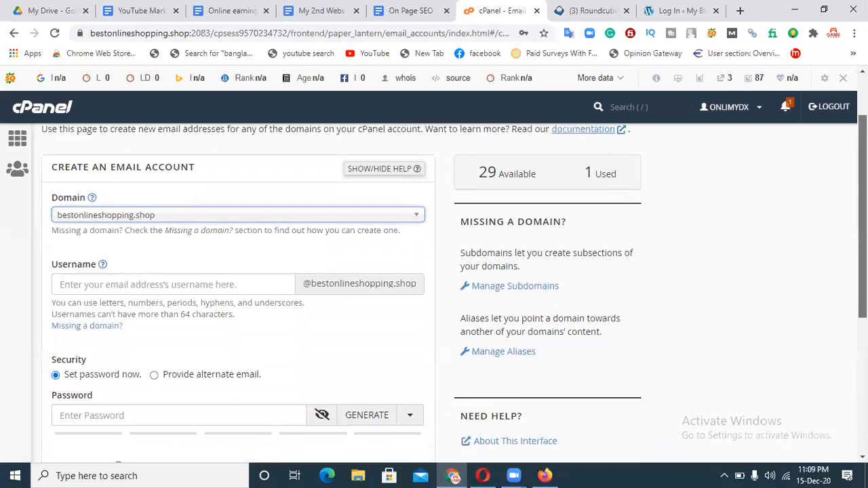
click(168, 272)
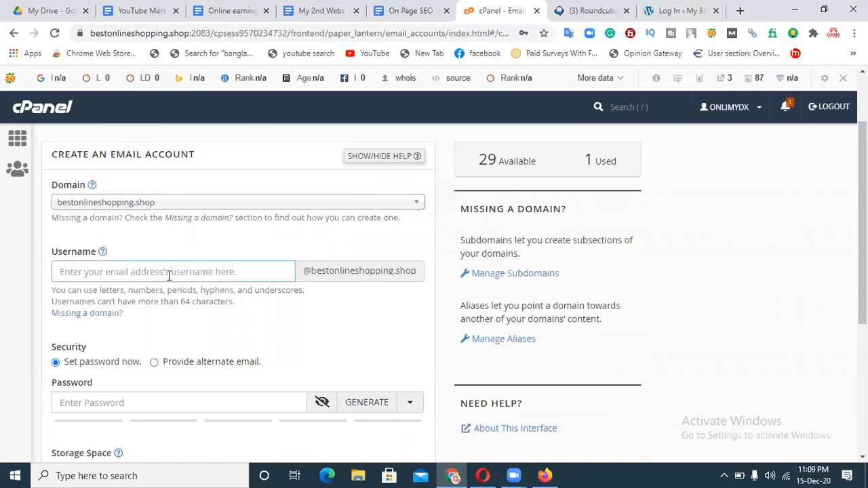
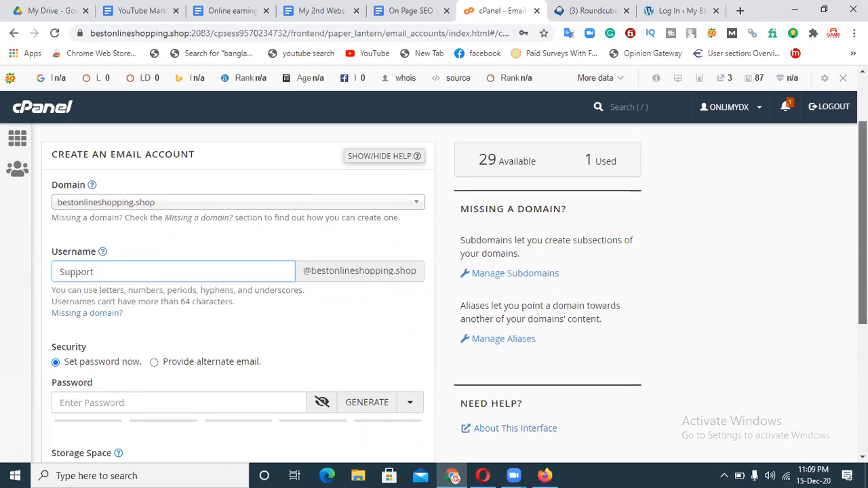
Enter the account password and set the storage space to Unlimited.
scroll(645, 309, down, 1)
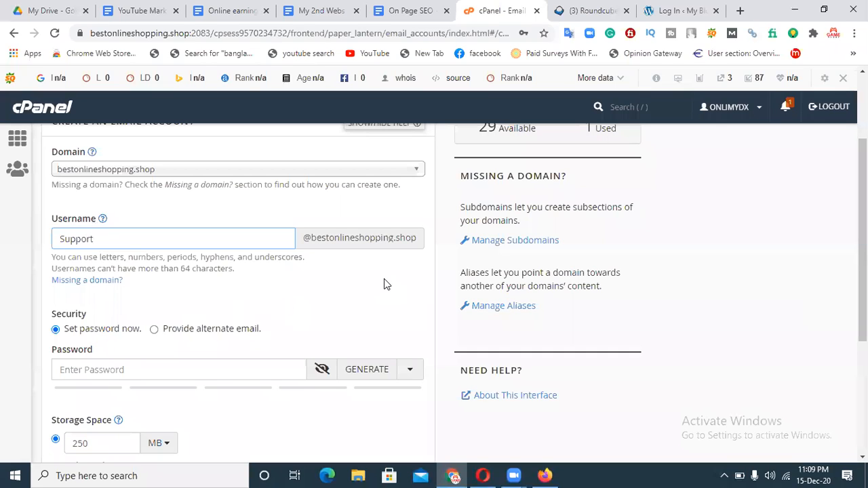
click(156, 364)
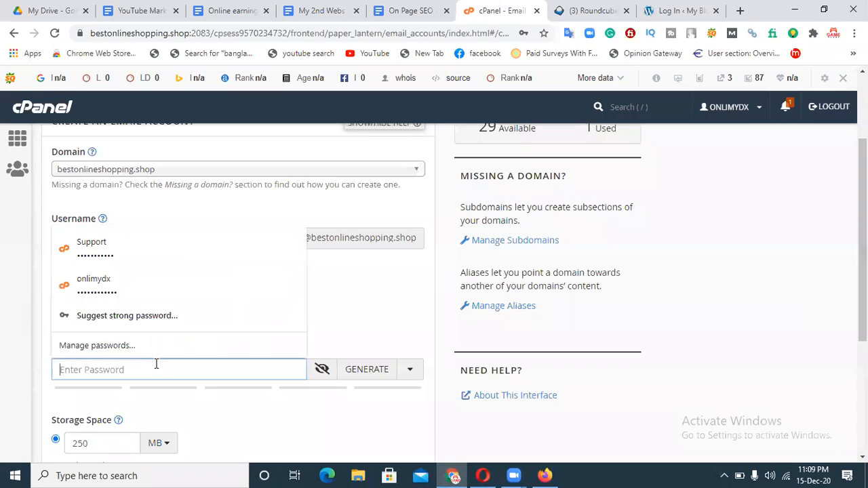
text(•••••••••••)
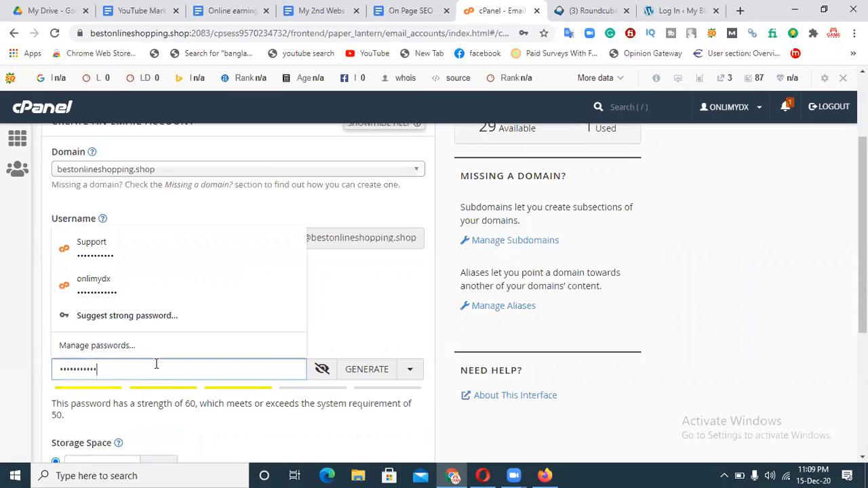
click(340, 314)
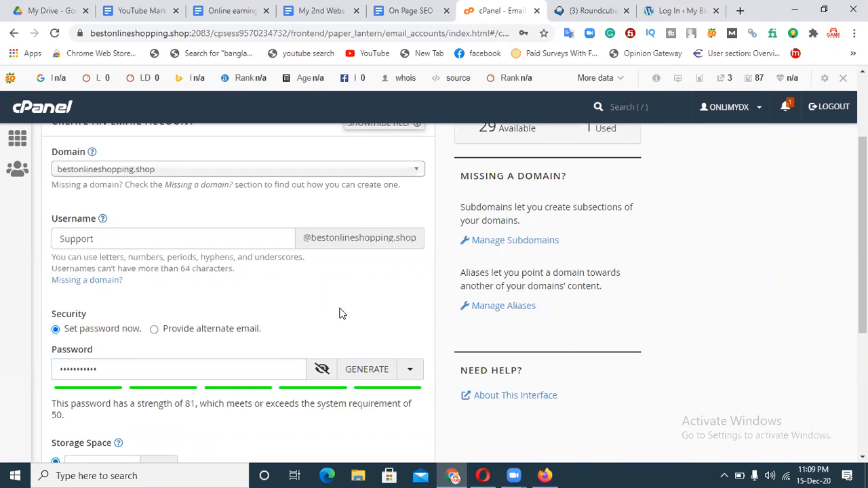
click(410, 371)
click(410, 374)
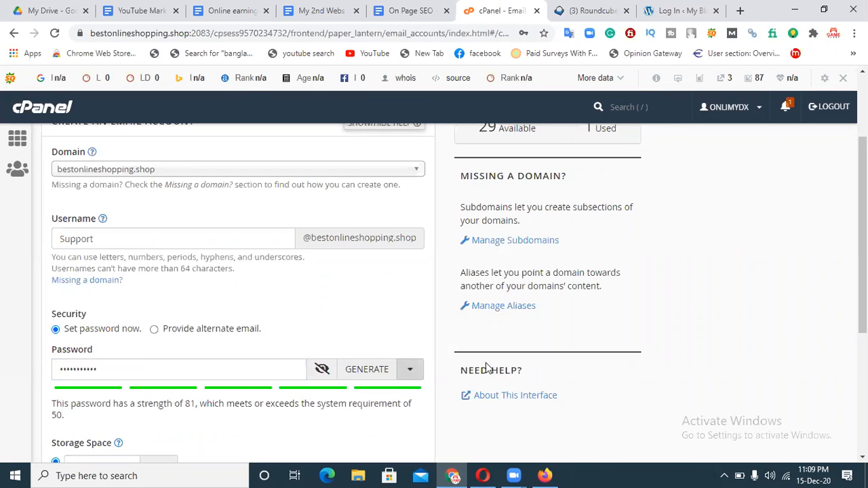
scroll(817, 337, down, 3)
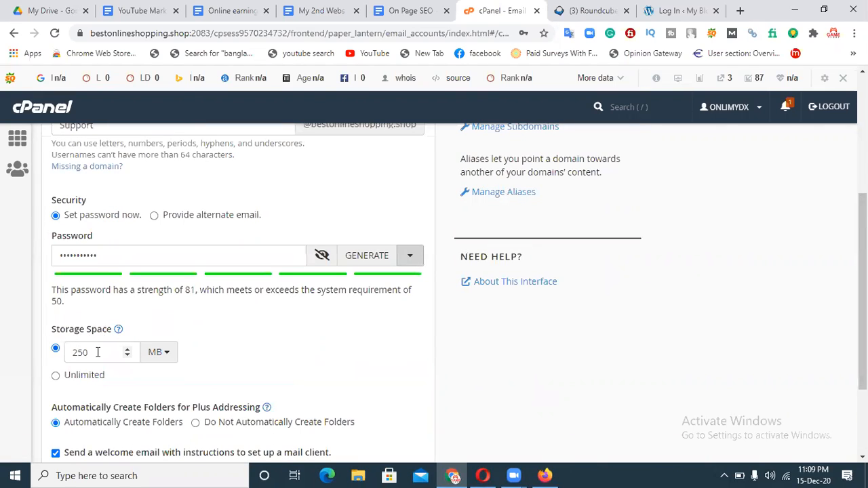
click(57, 378)
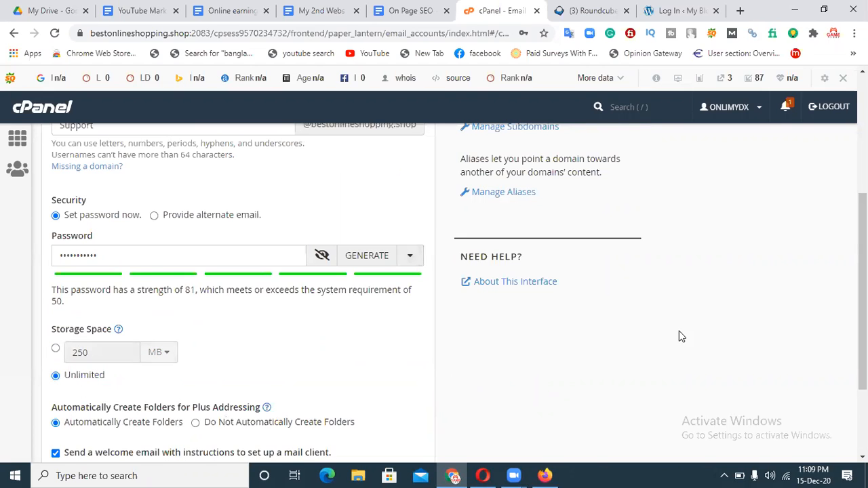
scroll(863, 292, down, 3)
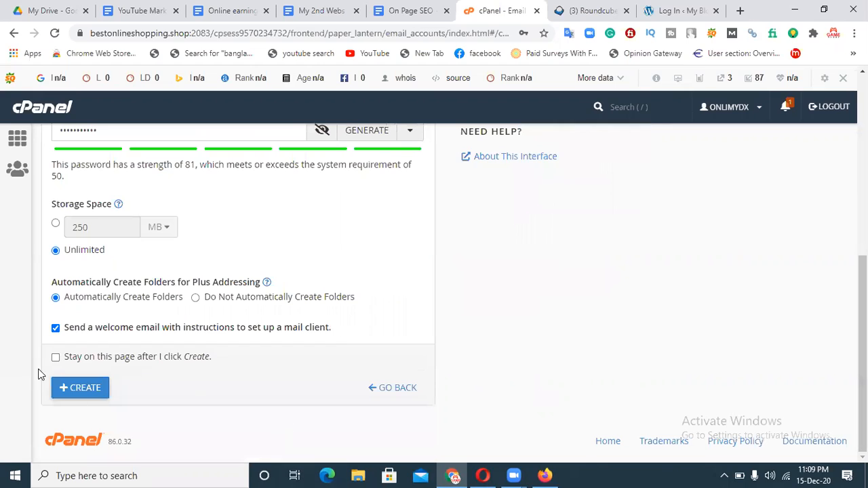
Submit the Support account form, then disable the SEO toolbar for this domain.
click(82, 393)
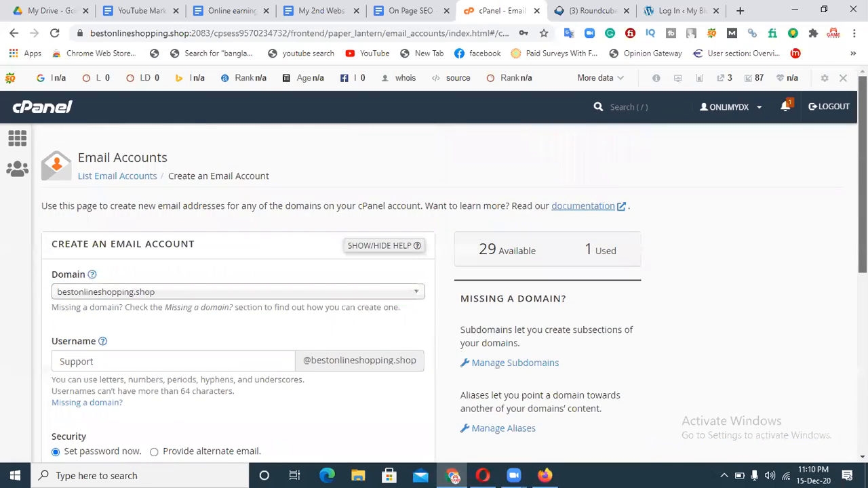
scroll(434, 291, down, 6)
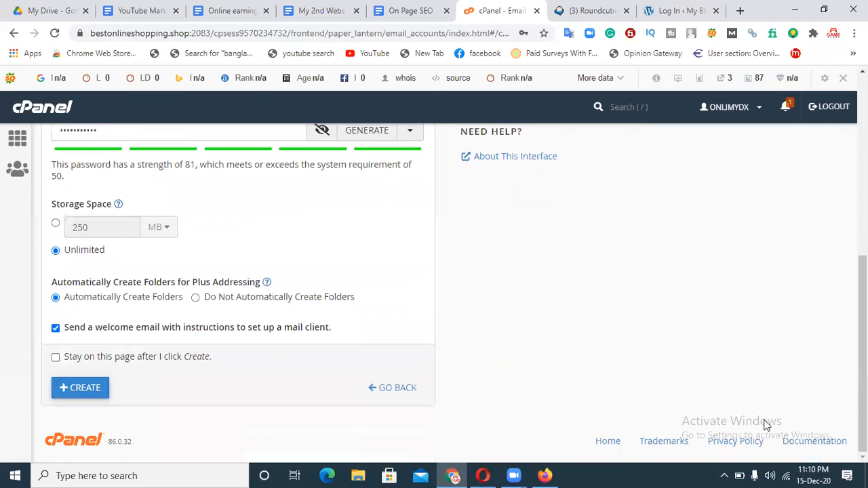
click(93, 394)
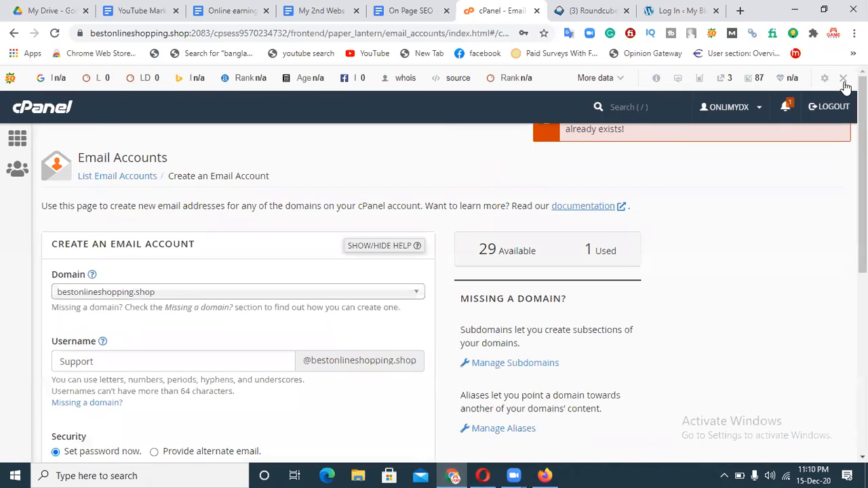
click(843, 78)
click(635, 137)
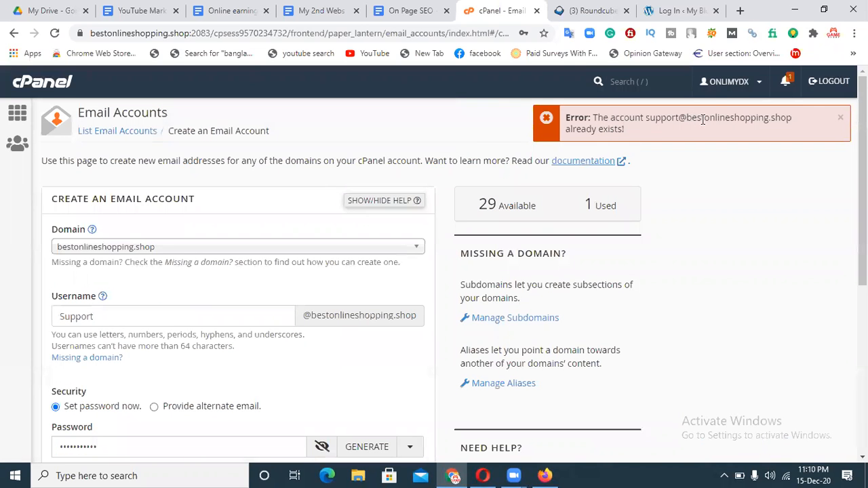
Dismiss the already-exists error, change the username to MAIN, and resubmit.
click(839, 121)
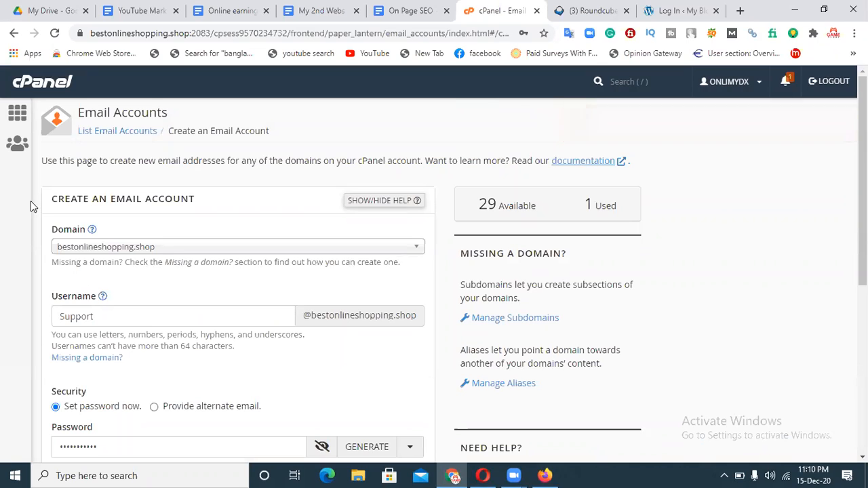
drag(102, 321, 10, 323)
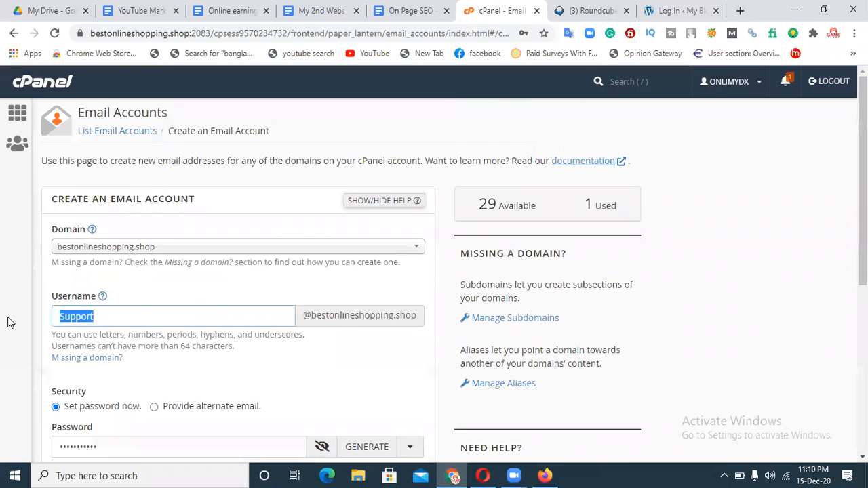
key(BackSpace)
text(MAIN)
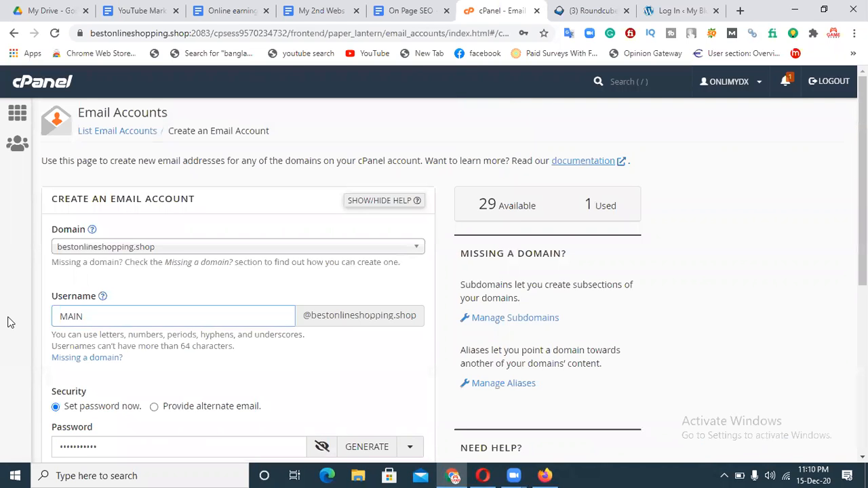
scroll(151, 450, down, 5)
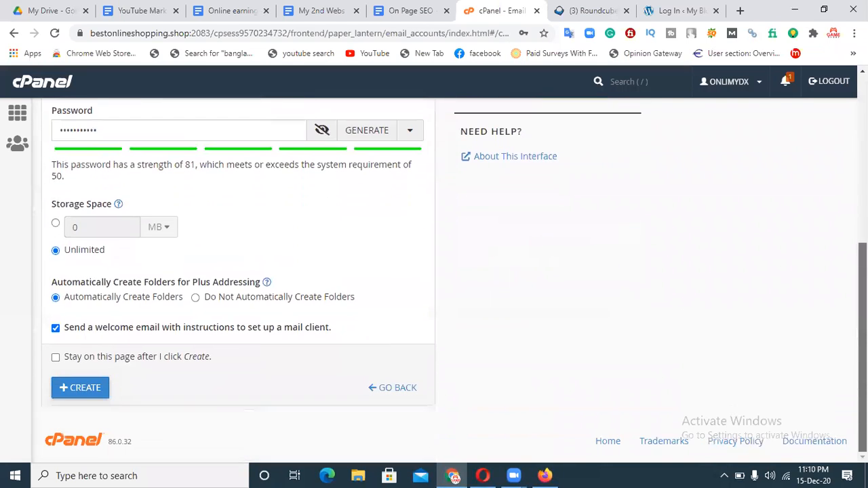
click(84, 391)
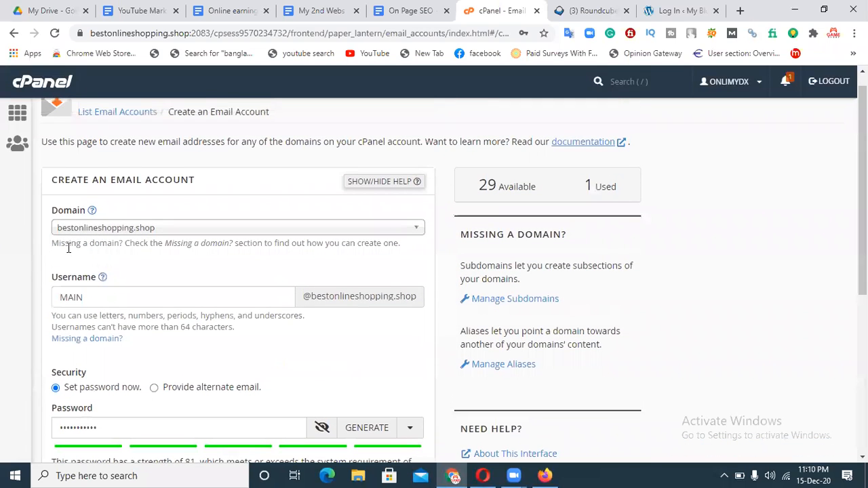
Replace the username MAIN with official and submit the form again.
double_click(73, 297)
key(BackSpace)
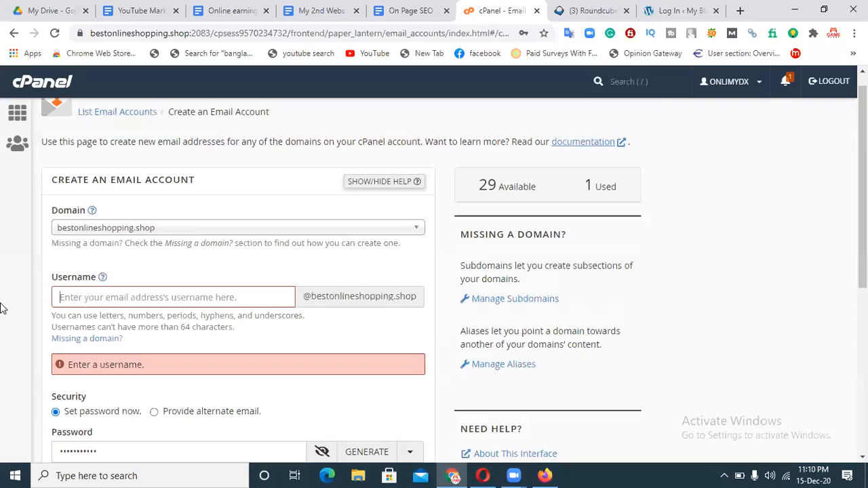
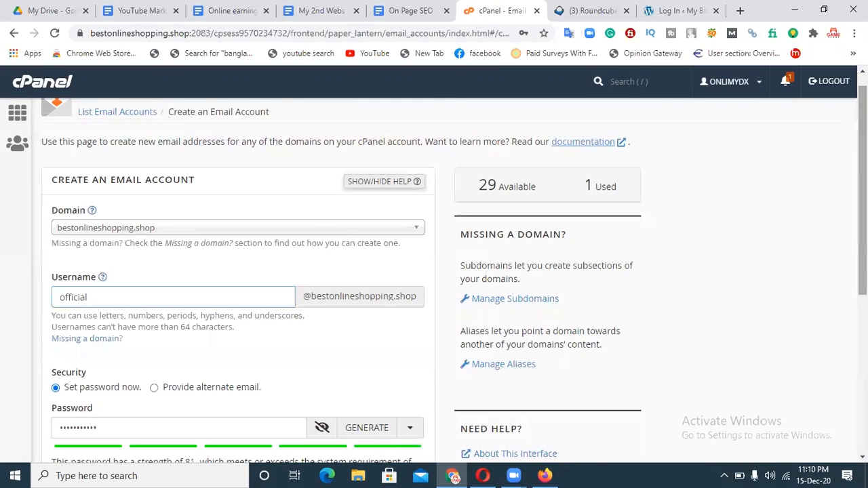
scroll(863, 271, down, 4)
drag(863, 353, 797, 378)
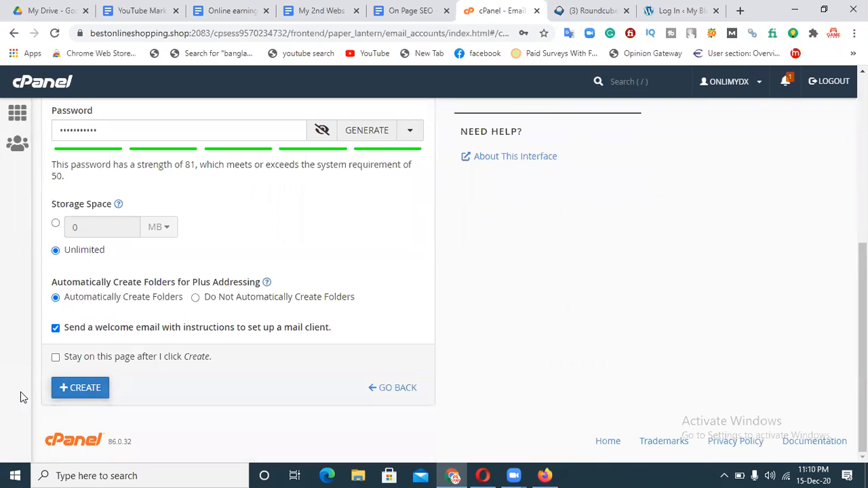
click(81, 393)
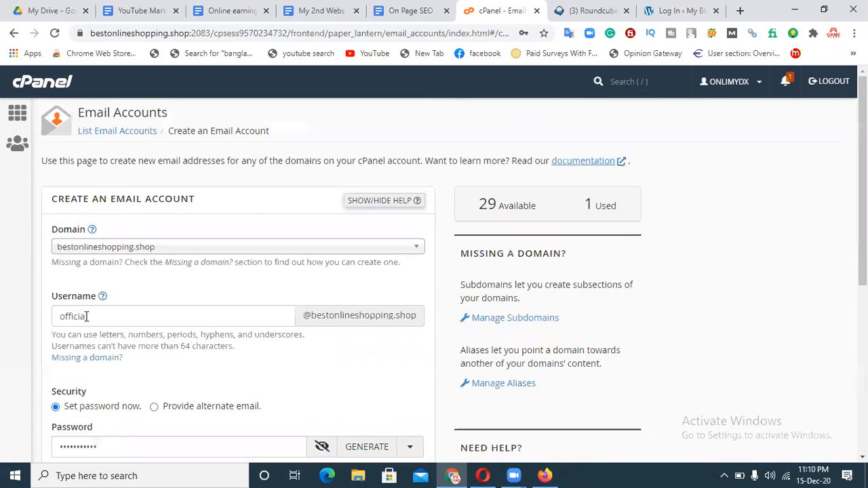
double_click(84, 323)
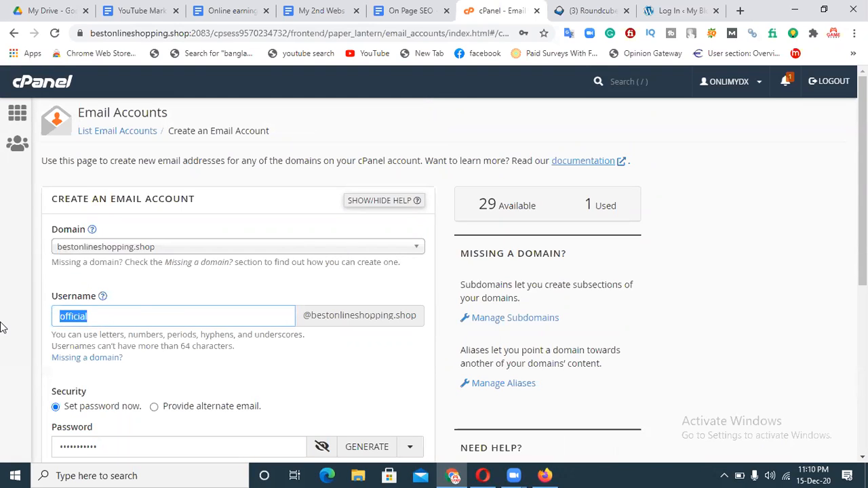
key(BackSpace)
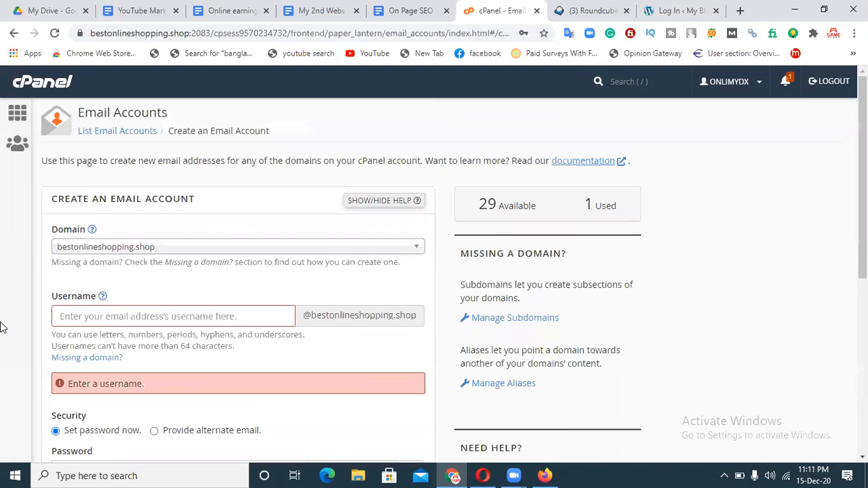
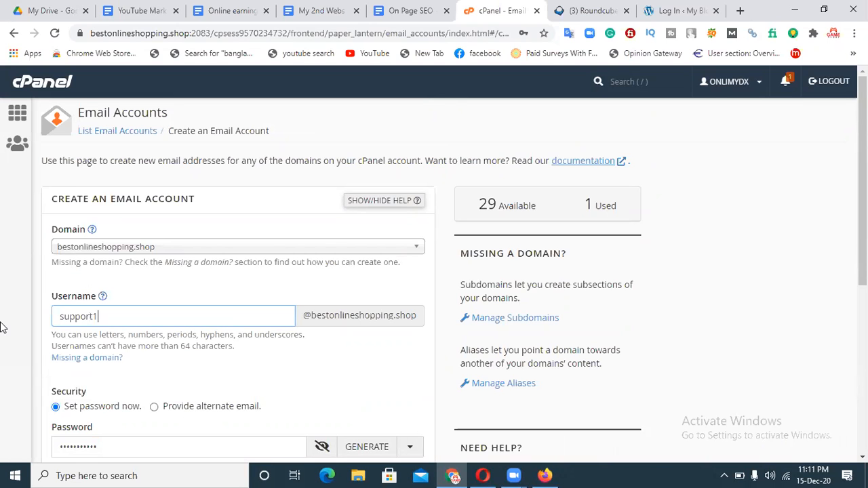
scroll(100, 403, down, 5)
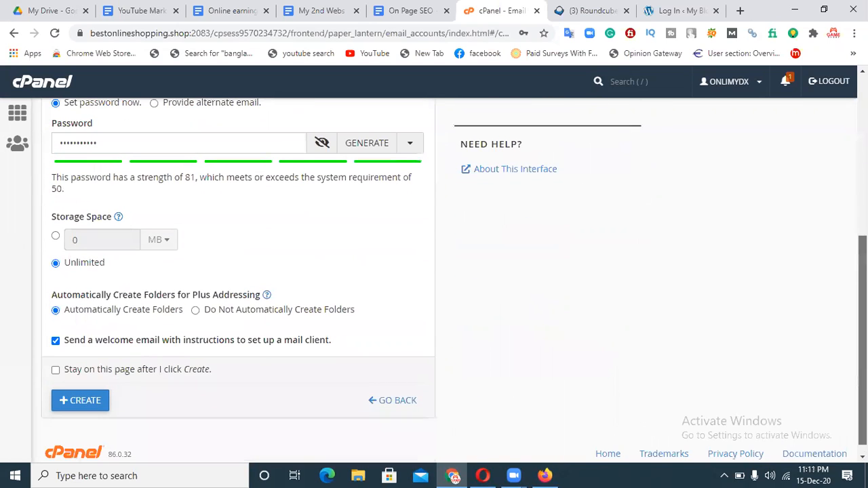
click(99, 403)
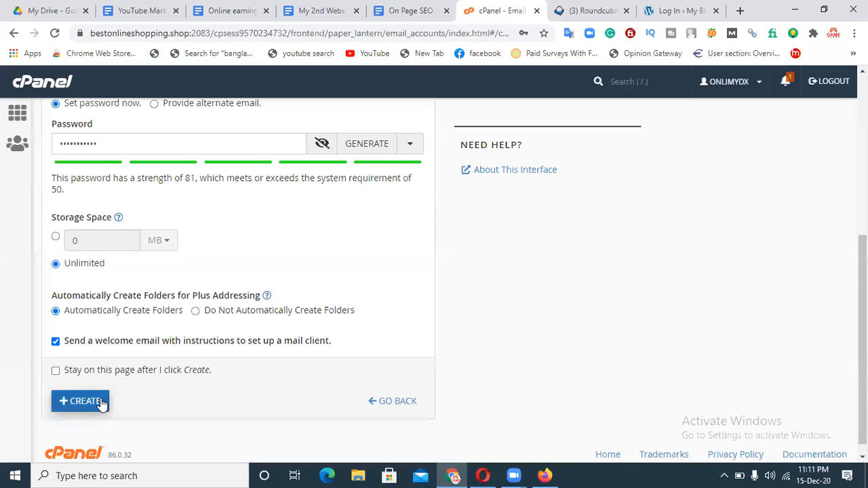
click(53, 38)
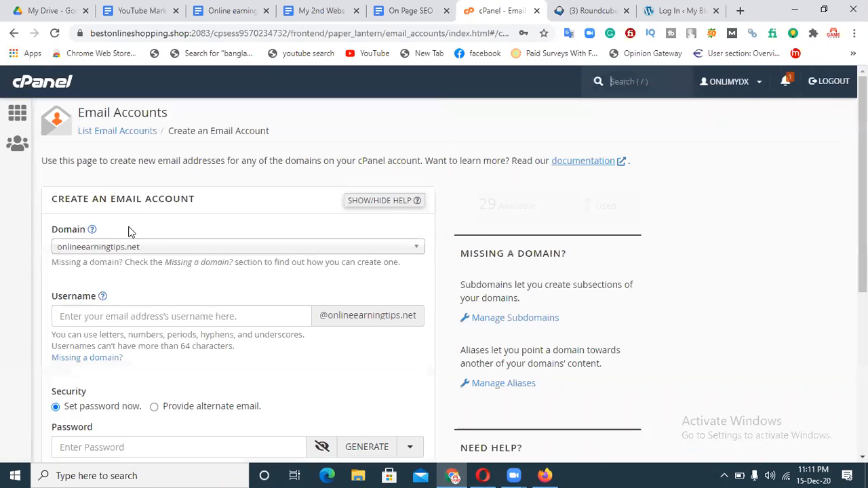
click(142, 251)
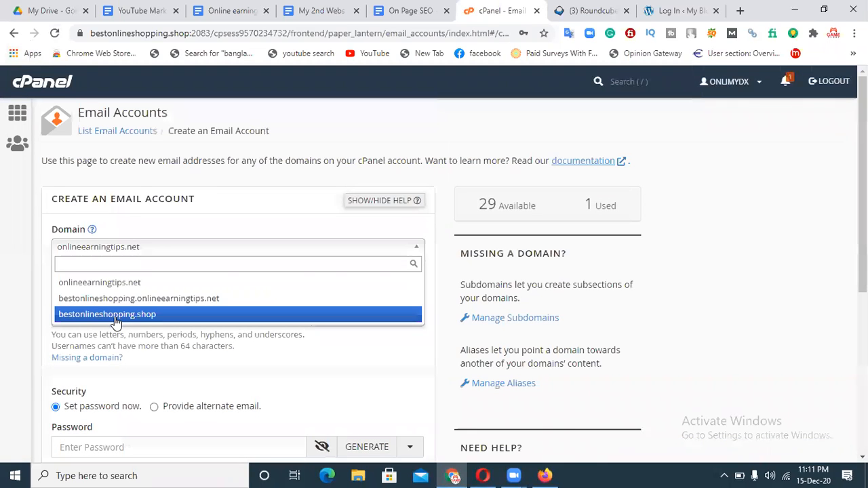
click(114, 315)
click(102, 319)
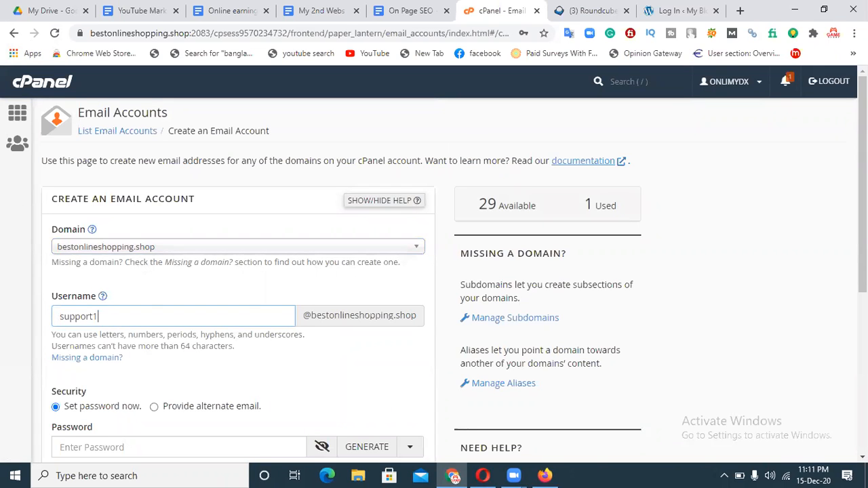
scroll(679, 258, down, 3)
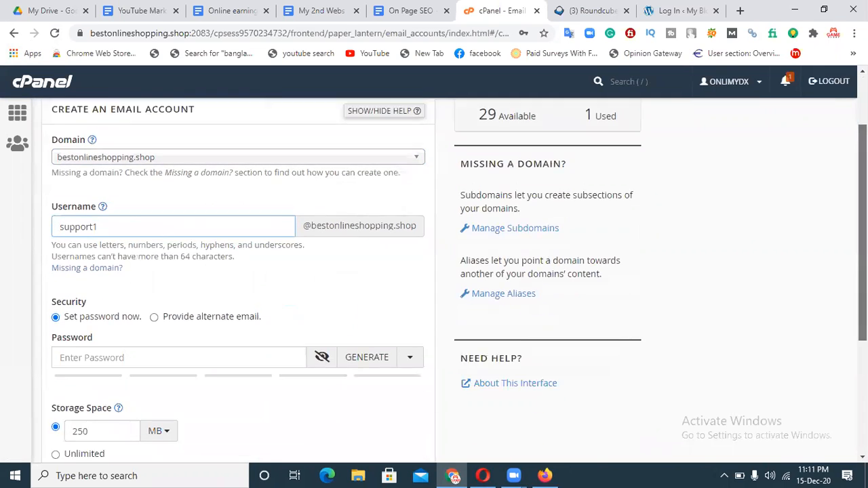
click(195, 247)
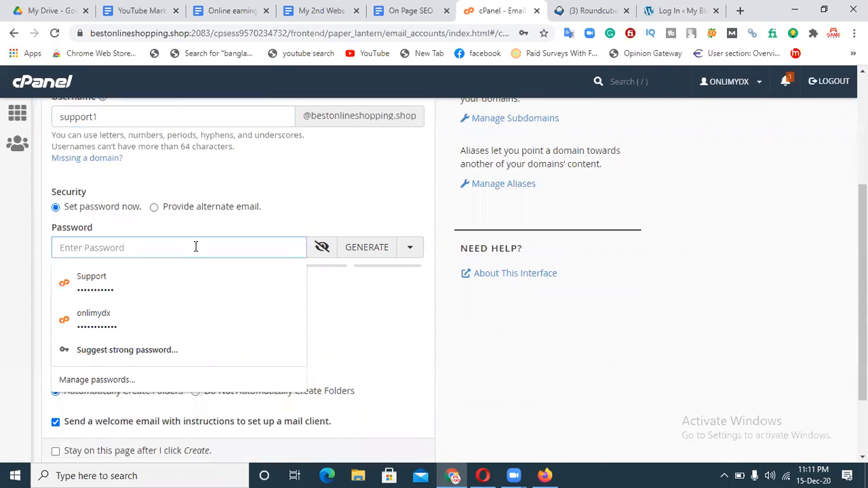
text(•••••)
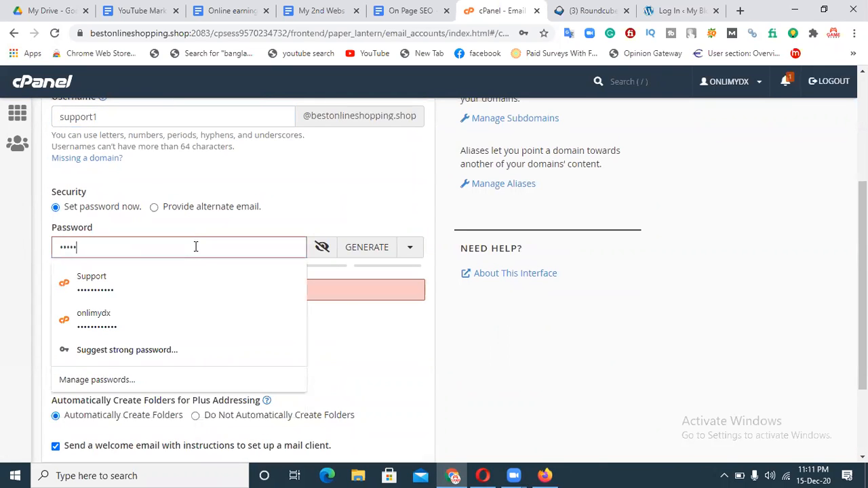
text(••••••)
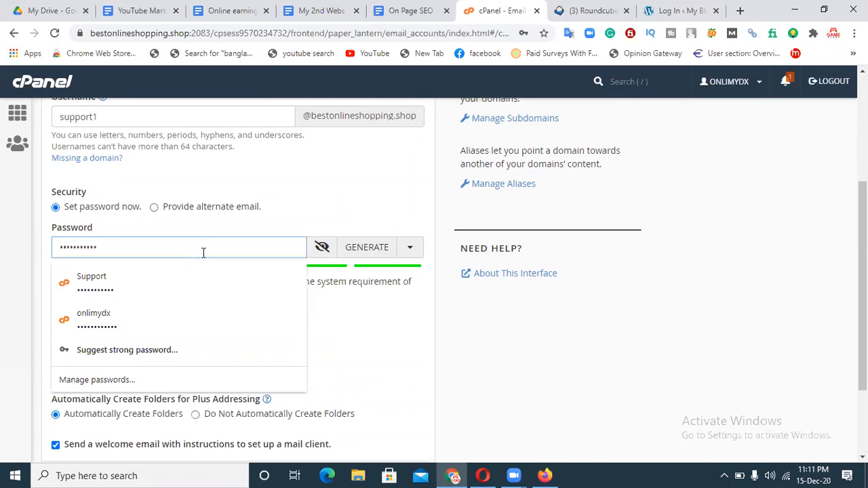
click(647, 369)
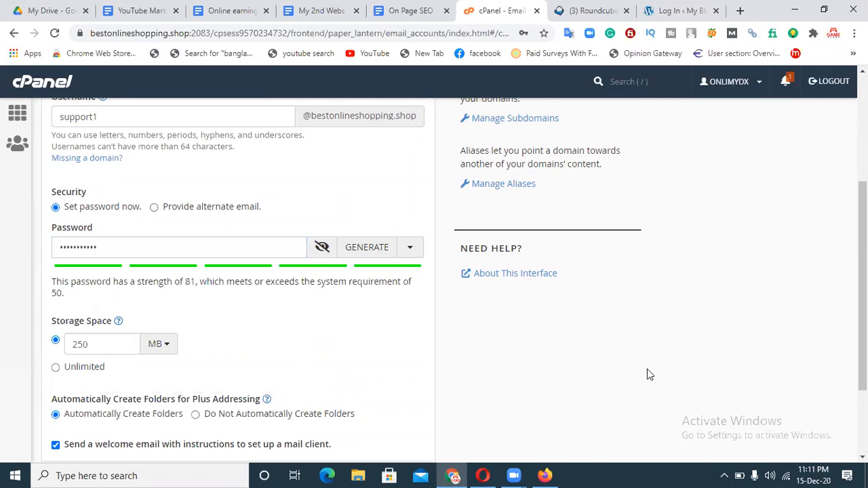
click(71, 368)
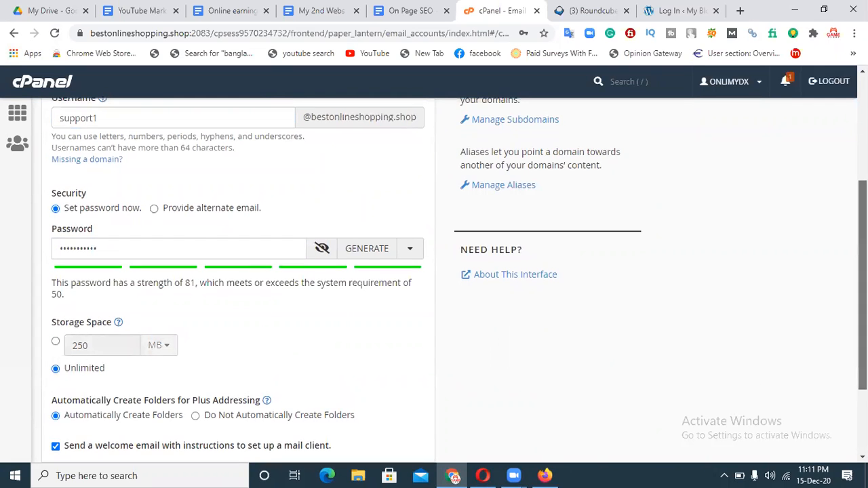
scroll(584, 332, down, 2)
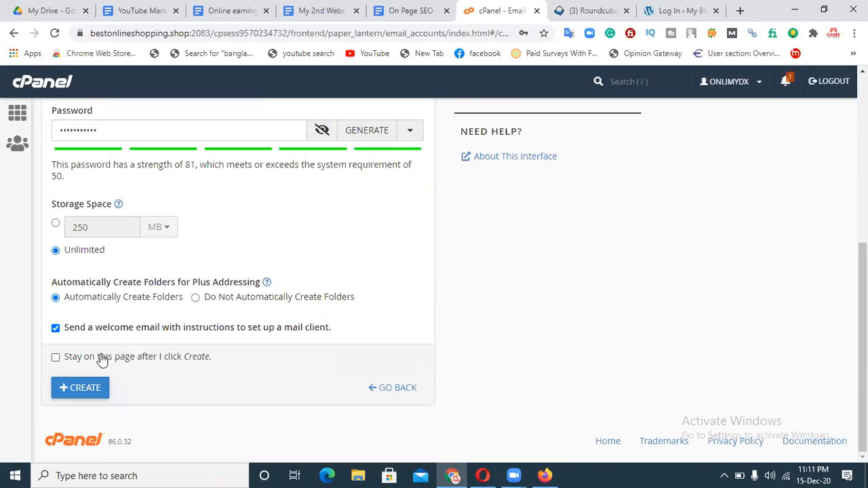
click(68, 391)
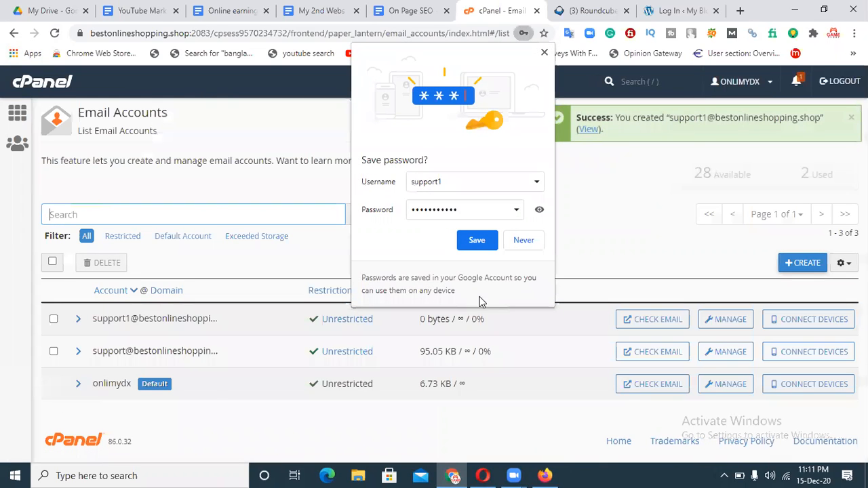
click(475, 241)
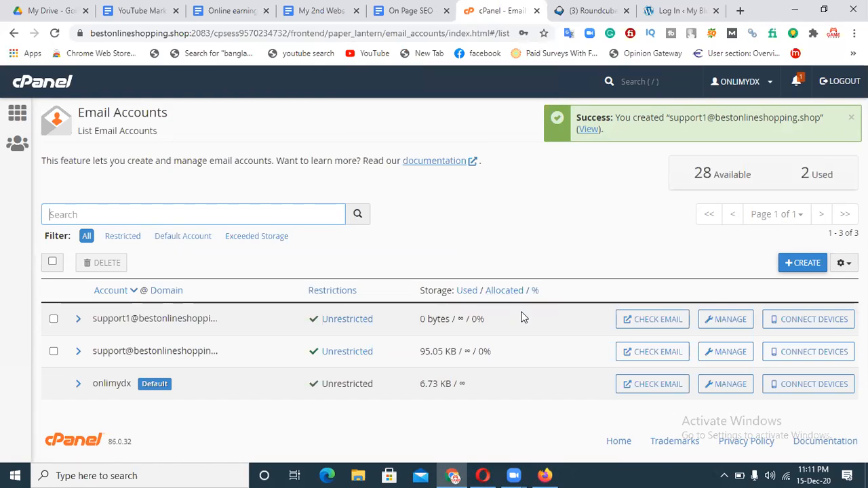
click(654, 319)
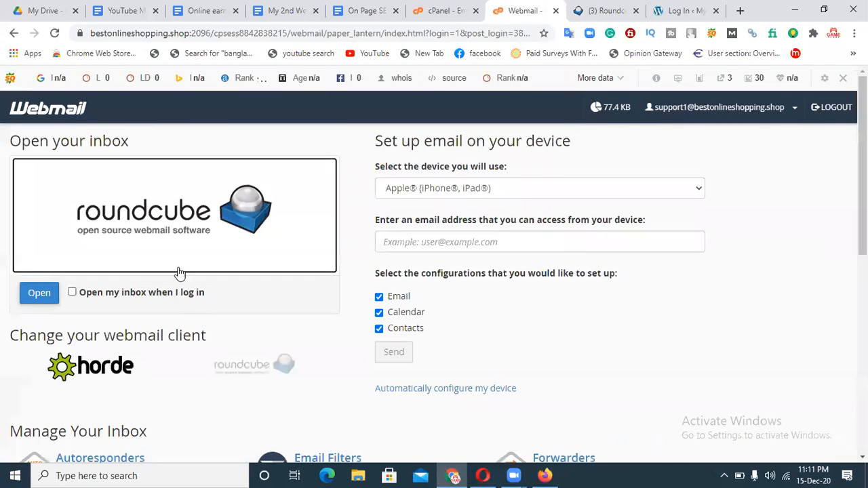
click(155, 229)
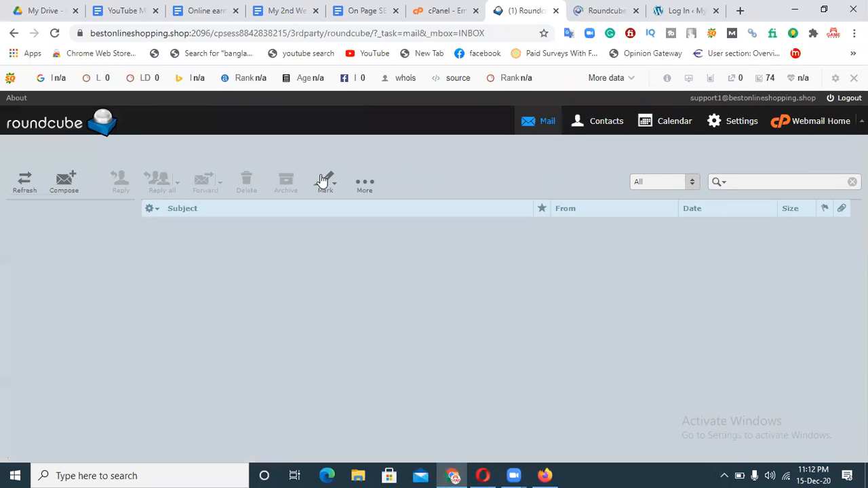
click(13, 35)
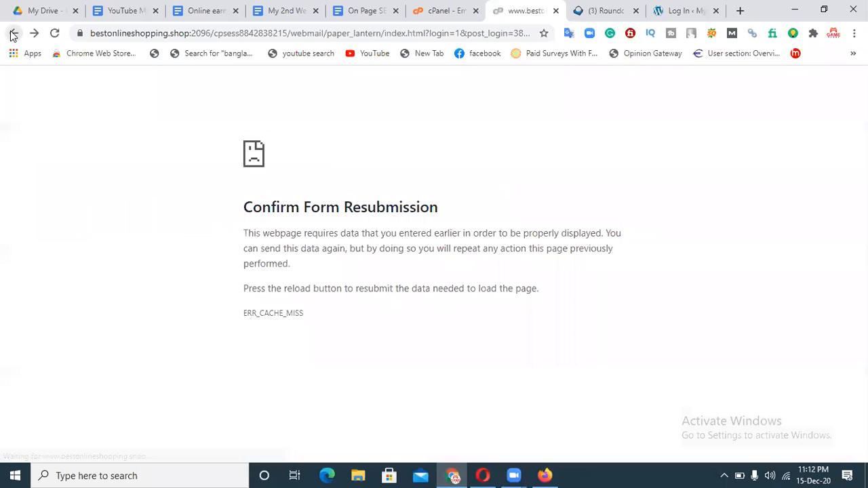
click(12, 35)
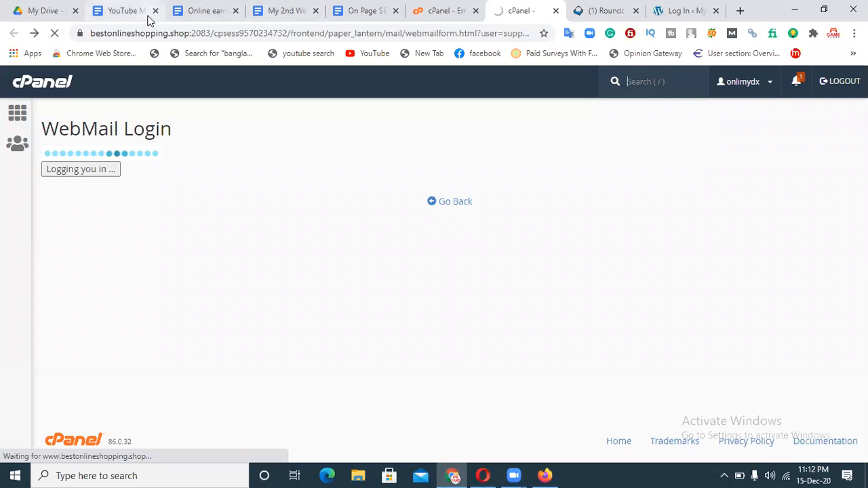
click(736, 11)
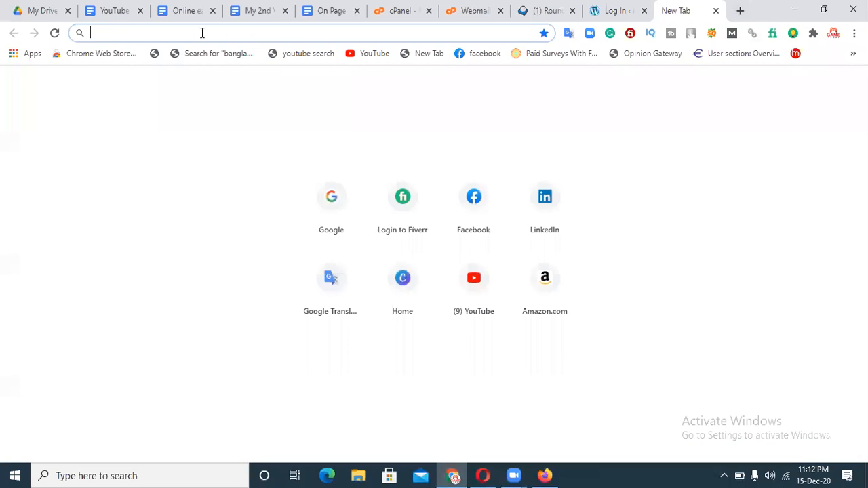
text(GMAIL)
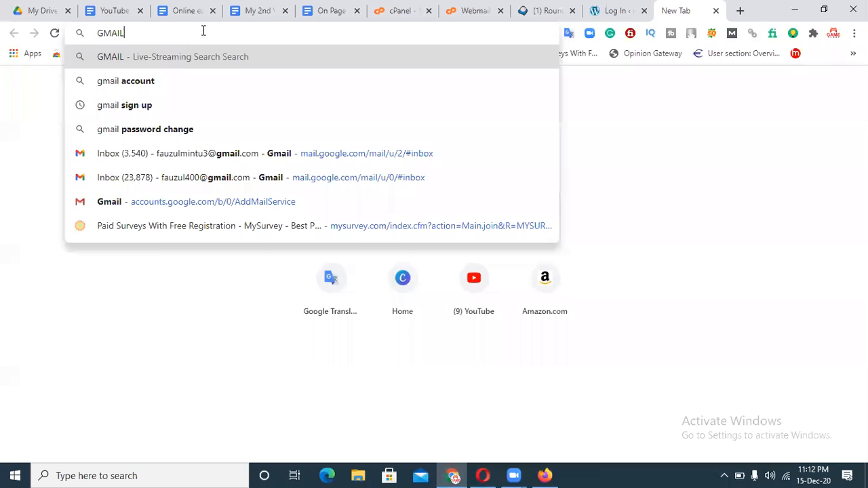
click(197, 156)
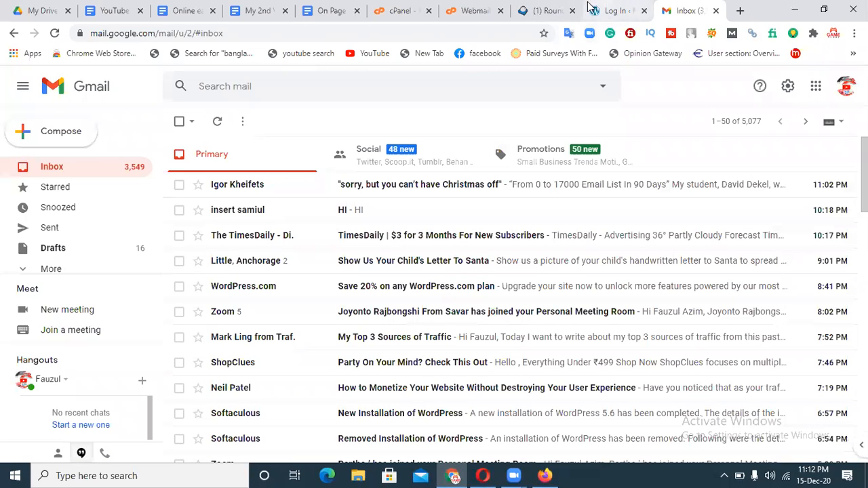
click(547, 10)
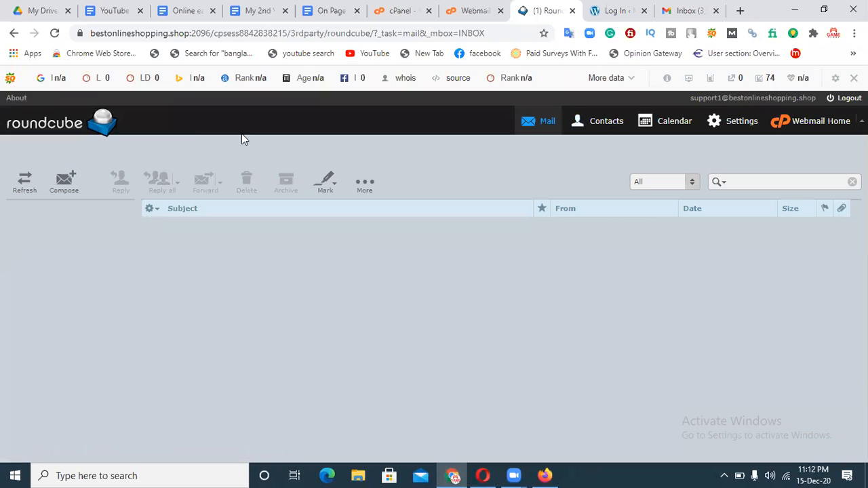
click(12, 33)
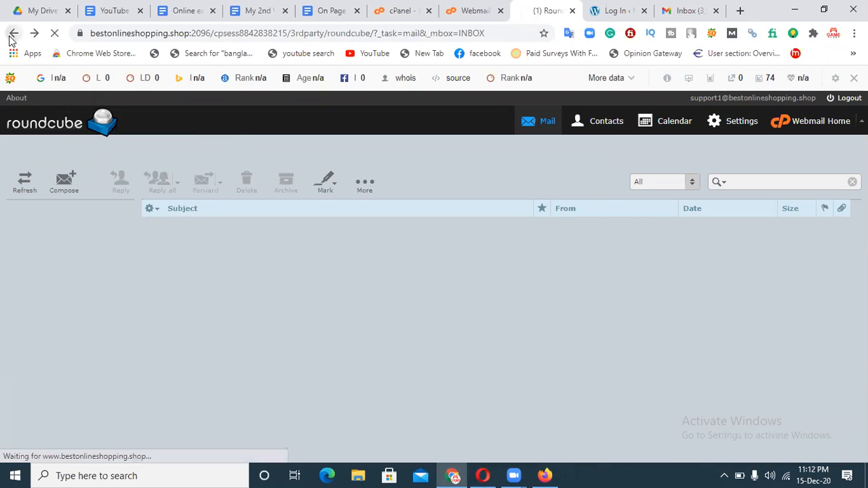